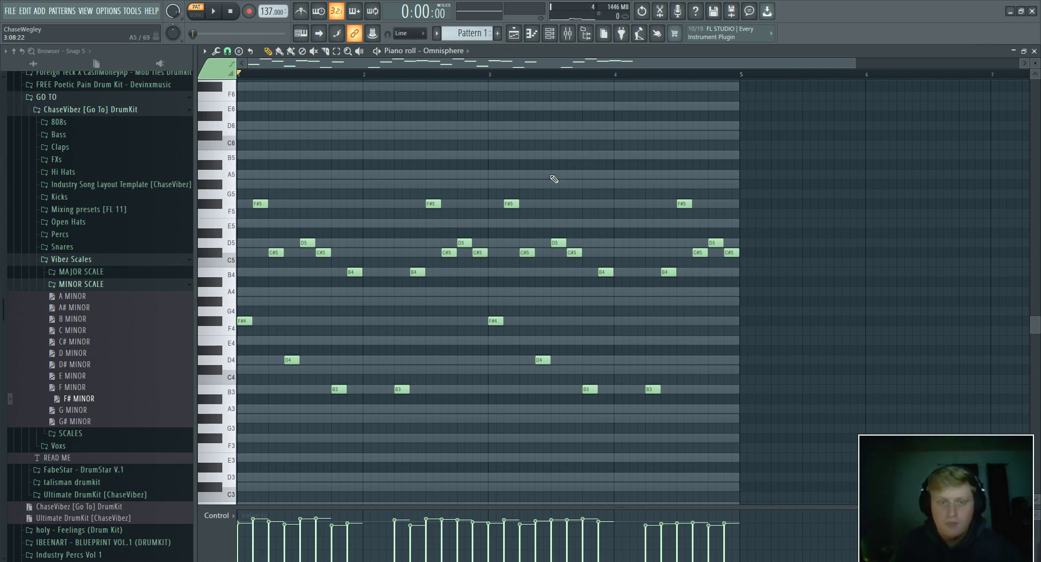
Step: Play back the Omnisphere melody and review its notes across the four bars of the piano roll
{"action": "key", "text": "space"}
{"action": "key", "text": "space"}
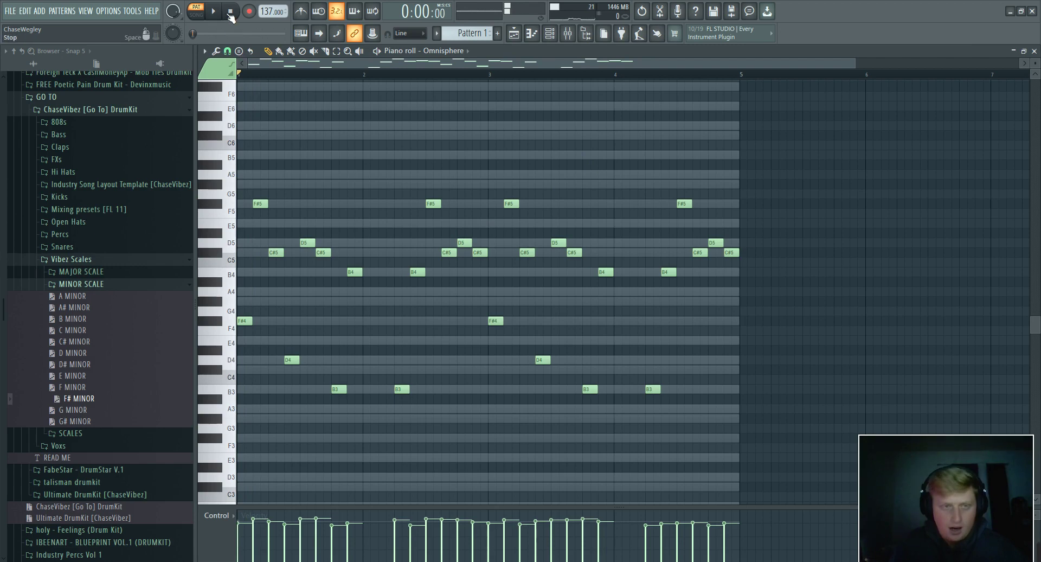
{"action": "scroll", "coordinate": [574, 79], "scroll_direction": "down", "scroll_amount": 2}
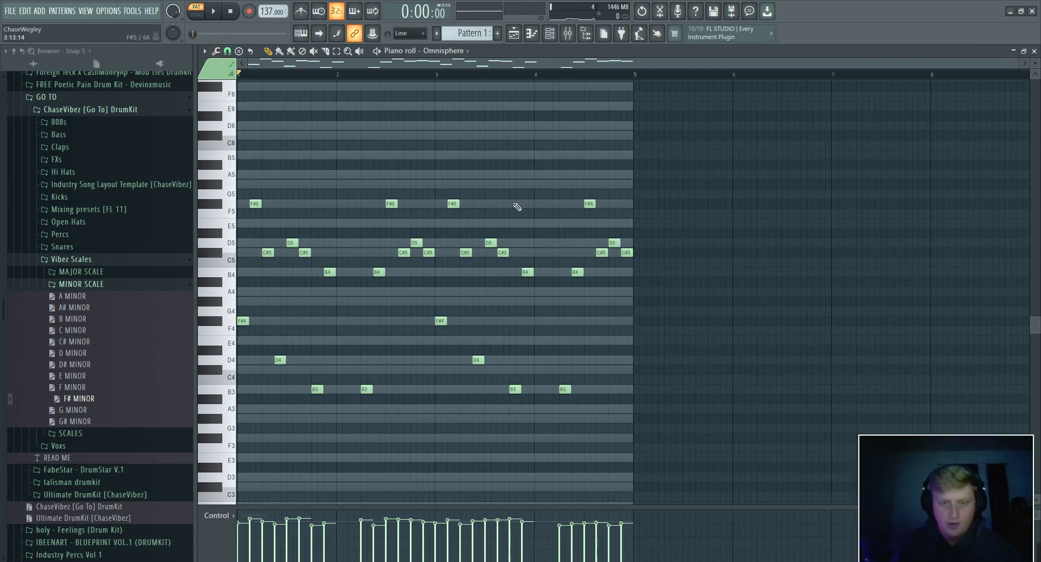
{"action": "scroll", "coordinate": [341, 67], "scroll_direction": "up", "scroll_amount": 2}
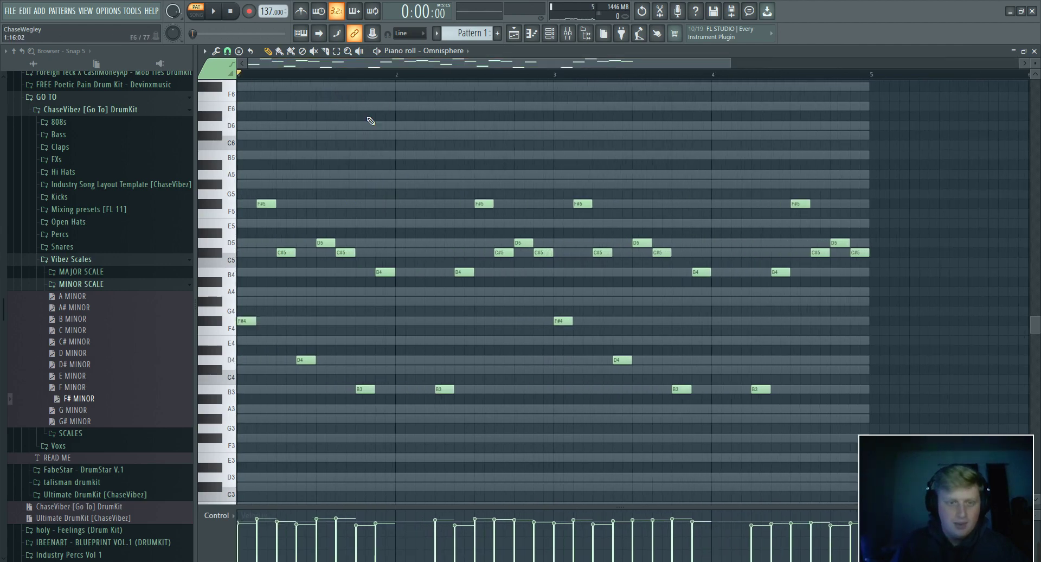
{"action": "scroll", "coordinate": [393, 104], "scroll_direction": "down", "scroll_amount": 2}
{"action": "key", "text": "space"}
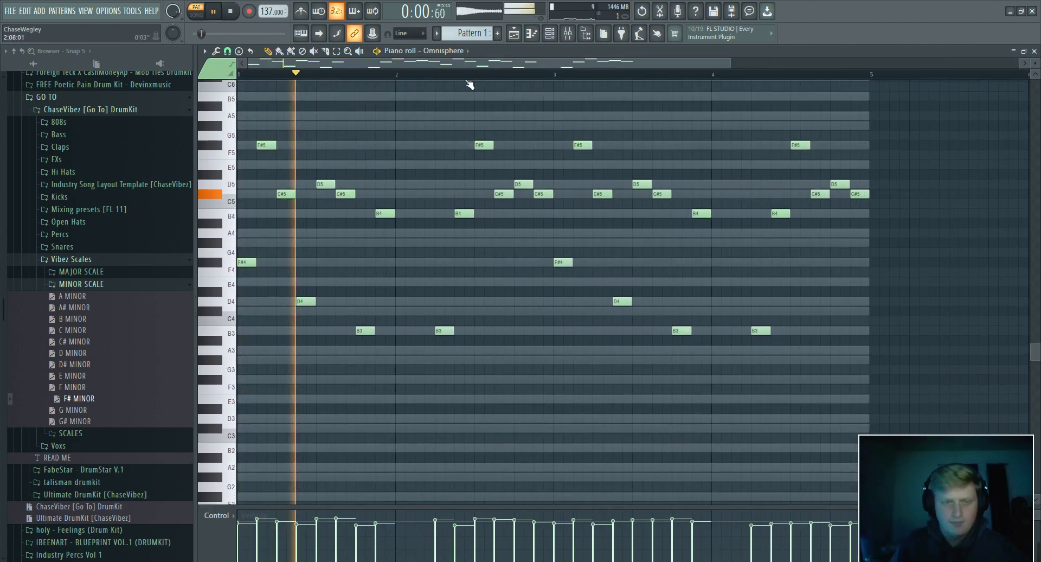
{"action": "scroll", "coordinate": [532, 131], "scroll_direction": "down", "scroll_amount": 2}
{"action": "scroll", "coordinate": [532, 132], "scroll_direction": "up", "scroll_amount": 1}
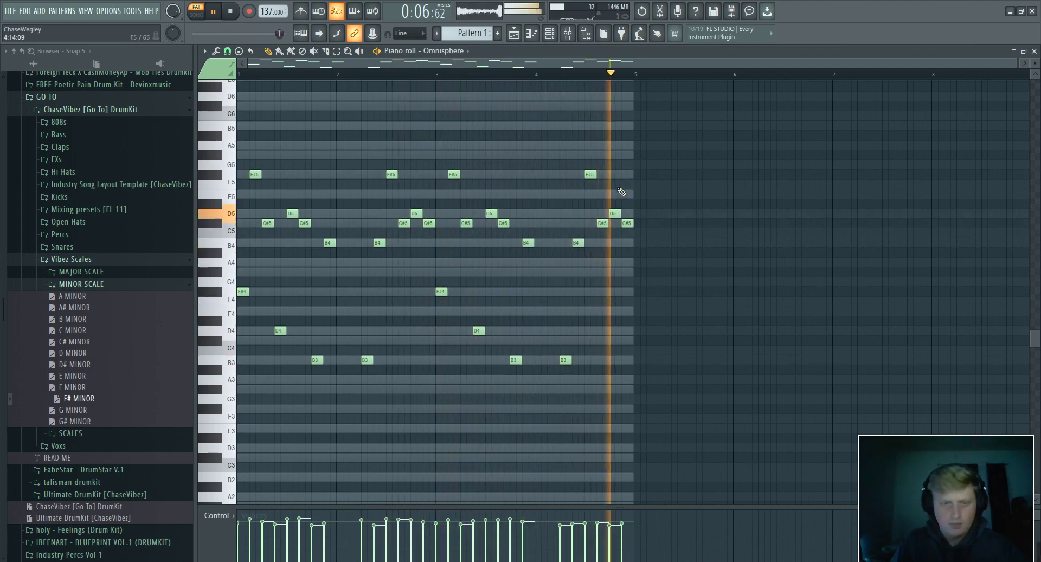
{"action": "key", "text": "space"}
{"action": "scroll", "coordinate": [377, 192], "scroll_direction": "up", "scroll_amount": 1}
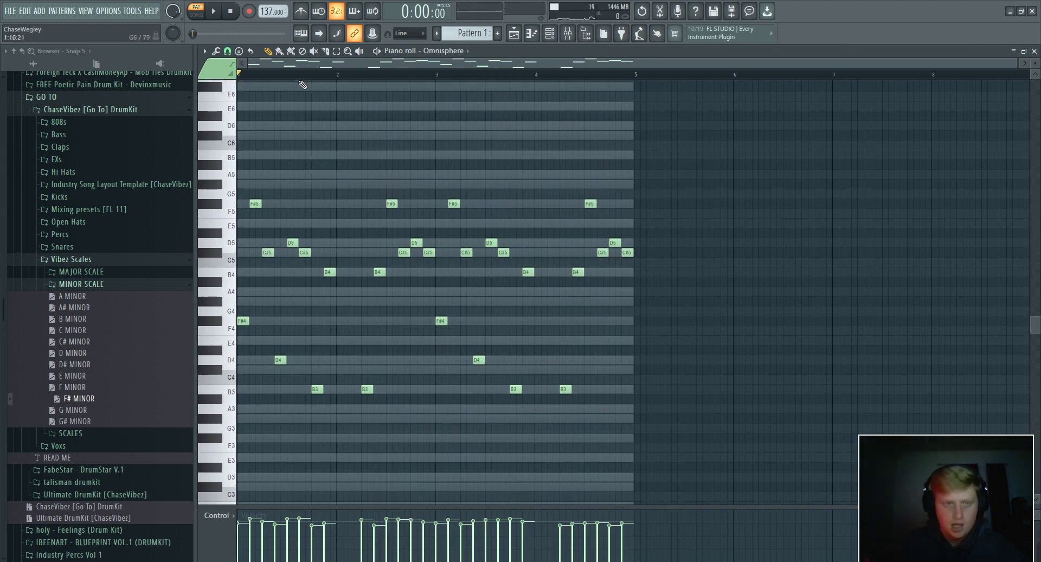
Step: Add high C#6 and D6 notes at the end of bar 1 and a B5 note in bar 2, each above a low B3 or B4 note
{"action": "scroll", "coordinate": [315, 79], "scroll_direction": "up", "scroll_amount": 2}
{"action": "scroll", "coordinate": [307, 111], "scroll_direction": "down", "scroll_amount": 2}
{"action": "key", "text": "space"}
{"action": "left_click", "coordinate": [314, 136]}
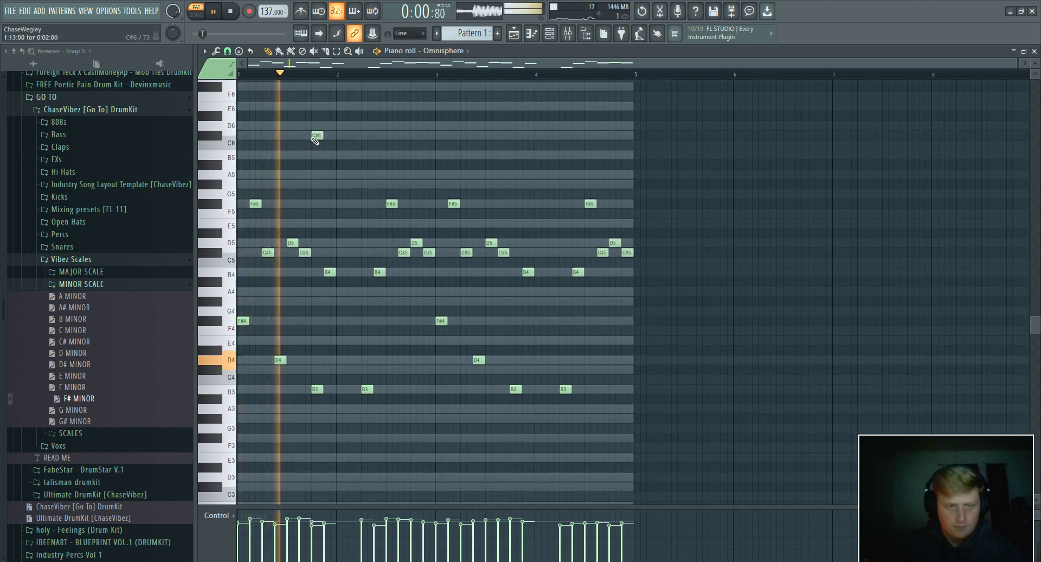
{"action": "left_click", "coordinate": [327, 126]}
{"action": "key", "text": "space"}
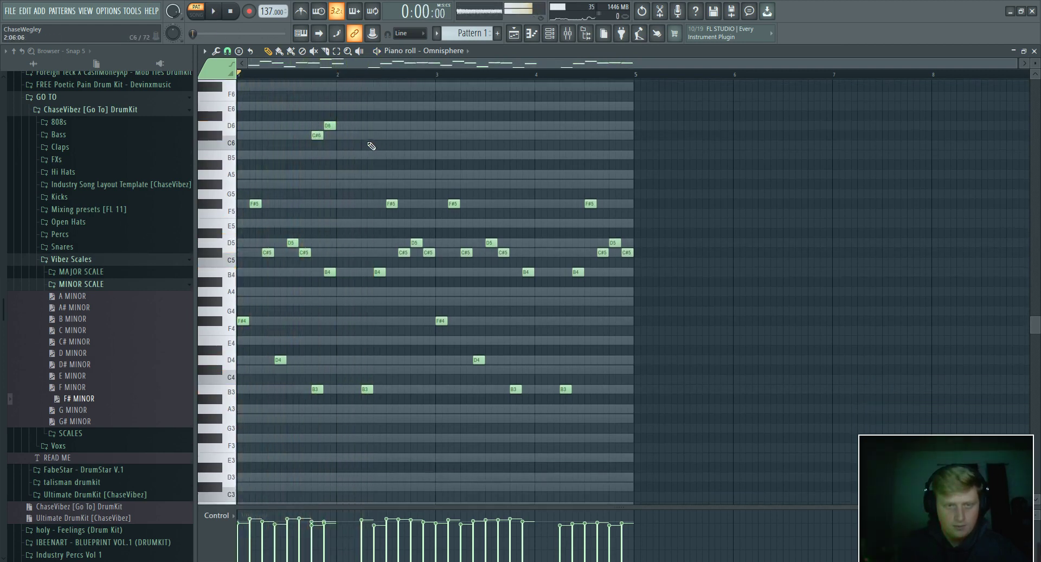
{"action": "left_click", "coordinate": [367, 156]}
{"action": "key", "text": "space"}
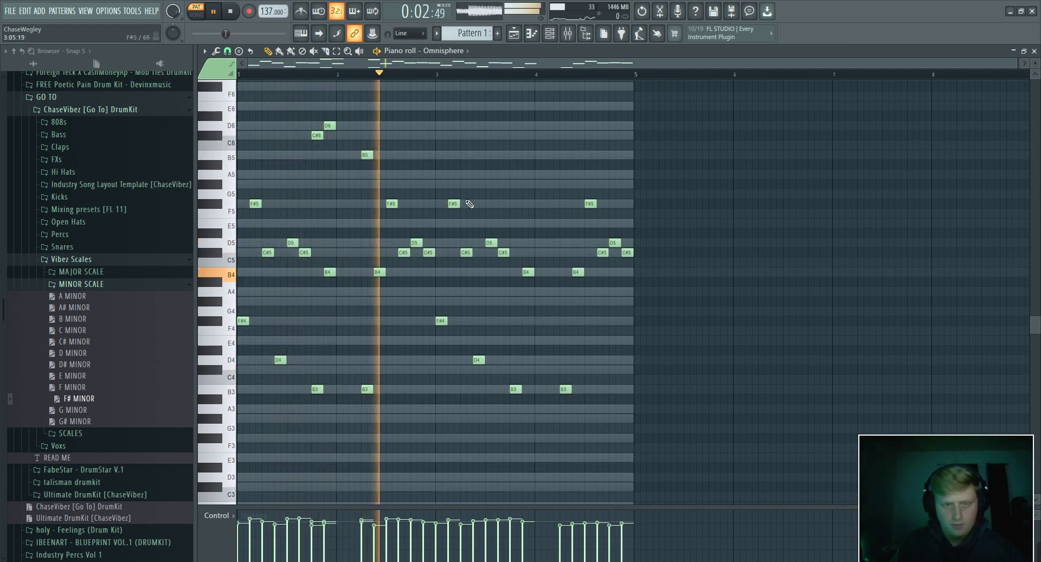
Step: Add high C#6 and D6 notes at the end of bar 3 and an F#6 in bar 4, and duplicate the four-bar melody
{"action": "left_click", "coordinate": [515, 135]}
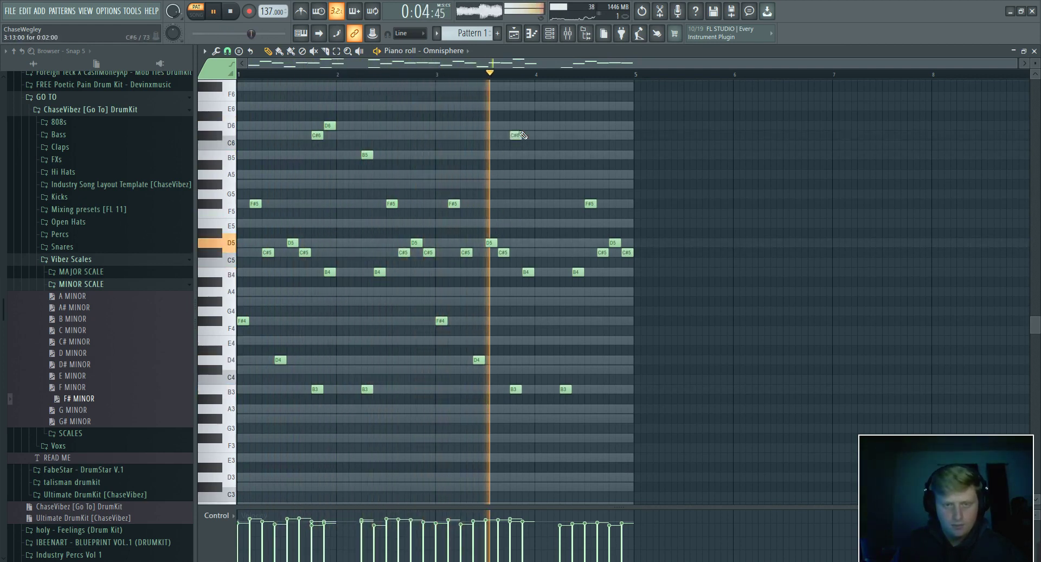
{"action": "left_click", "coordinate": [526, 126]}
{"action": "left_click", "coordinate": [563, 109]}
{"action": "key", "text": "space"}
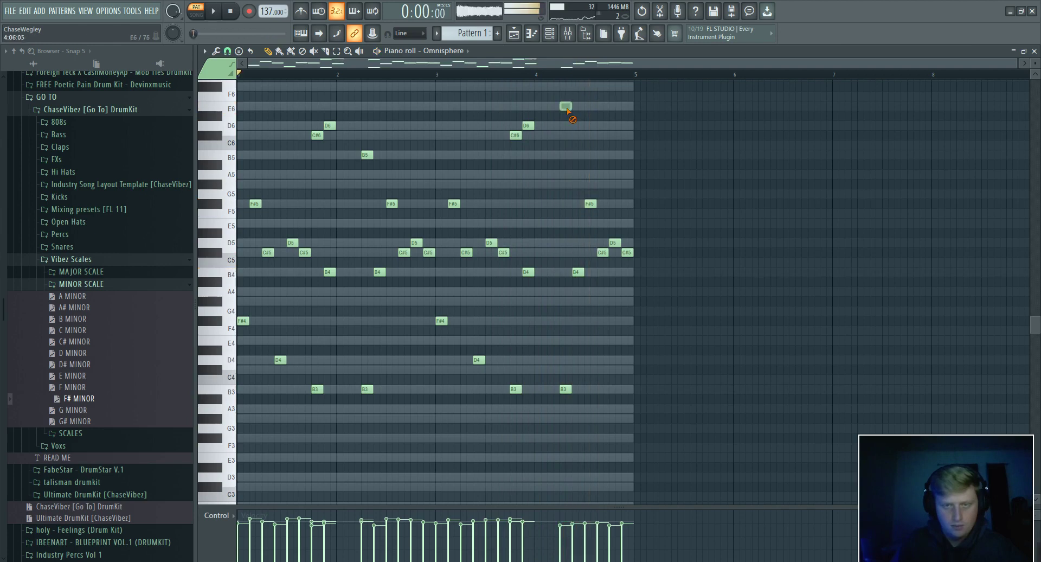
{"action": "left_click_drag", "start_coordinate": [567, 108], "coordinate": [567, 88]}
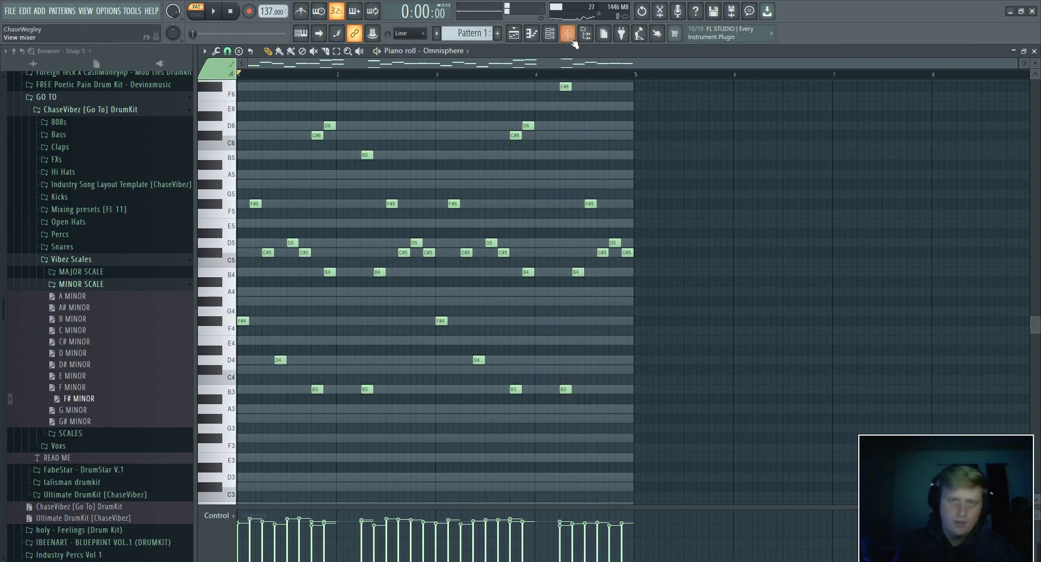
{"action": "key", "text": "ctrl+b"}
Step: Route the Omnisphere channel to mixer track Insert 1
{"action": "left_click", "coordinate": [568, 34]}
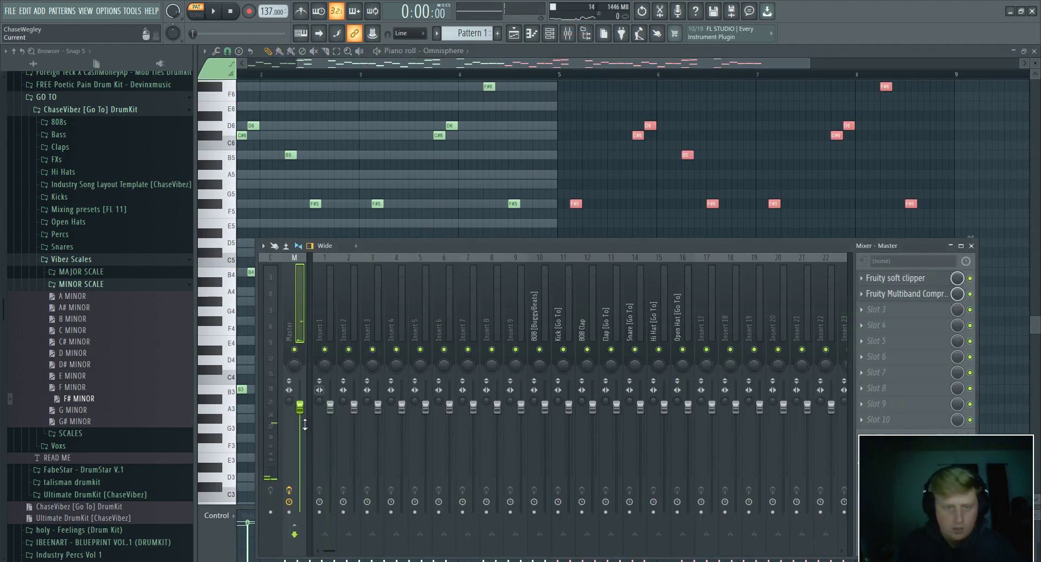
{"action": "right_click", "coordinate": [333, 323]}
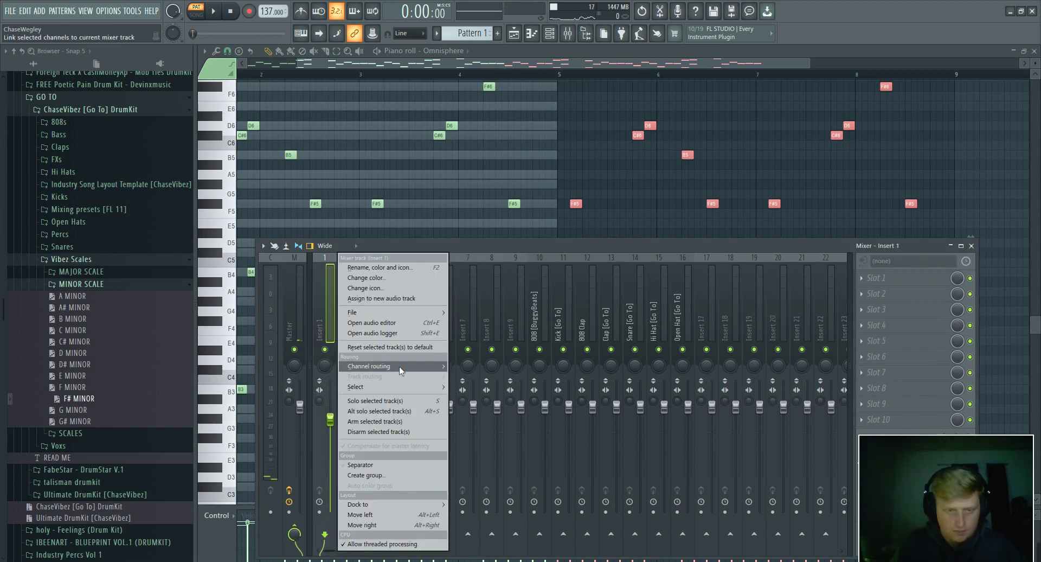
{"action": "mouse_move", "coordinate": [399, 366]}
{"action": "left_click", "coordinate": [488, 366]}
Step: Add Fruity Parametric EQ 2 to slot 1 of the Omnisphere mixer track and cut the low end with band 1
{"action": "left_click", "coordinate": [902, 278]}
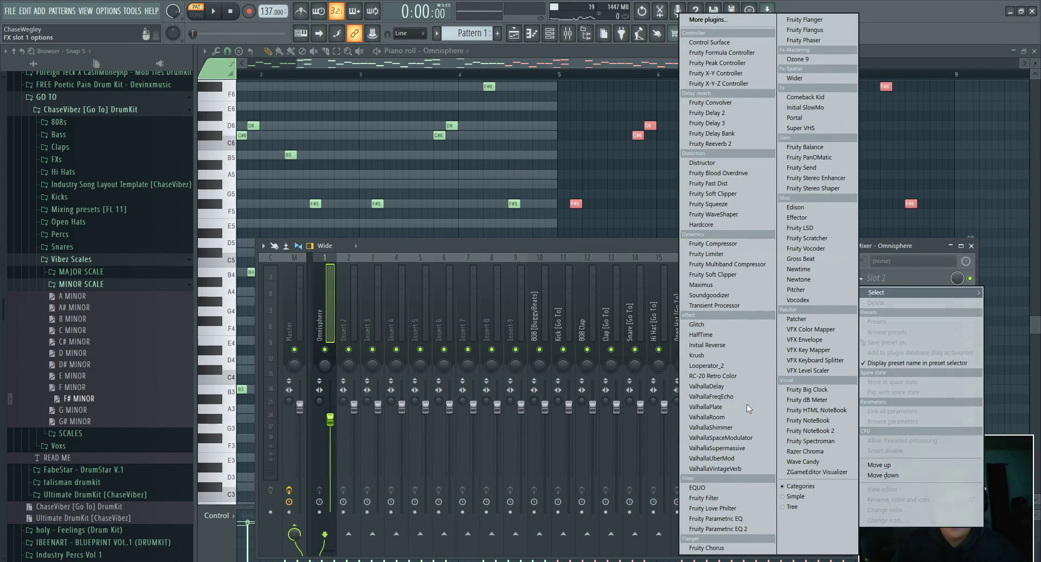
{"action": "left_click", "coordinate": [723, 520]}
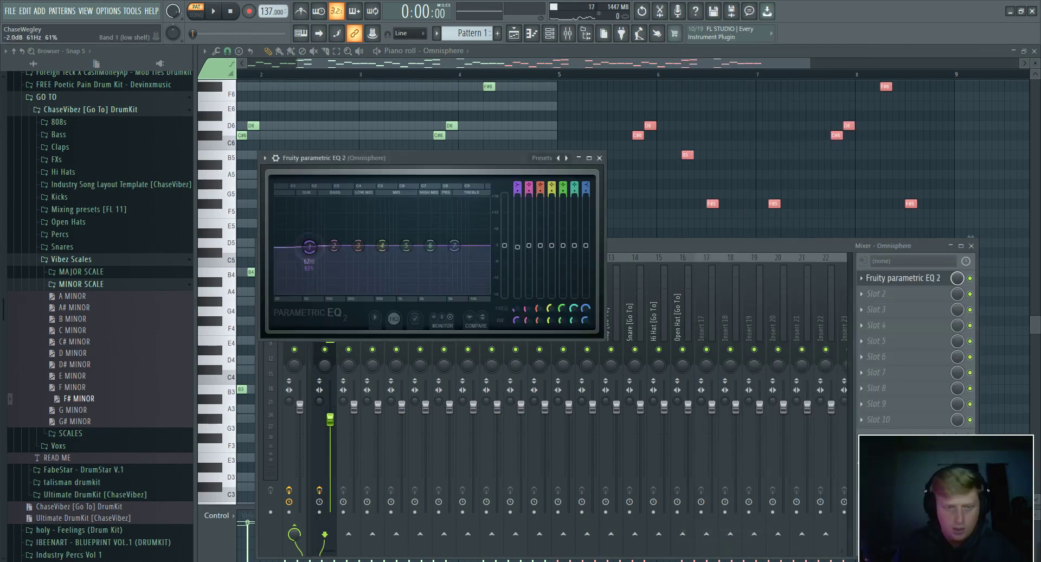
{"action": "left_click_drag", "start_coordinate": [310, 245], "coordinate": [341, 291]}
{"action": "left_click_drag", "start_coordinate": [504, 246], "coordinate": [503, 301]}
Step: Add ValhallaVintageVerb to slot 3 of the Omnisphere track with the mix at about 25%
{"action": "left_click", "coordinate": [861, 309]}
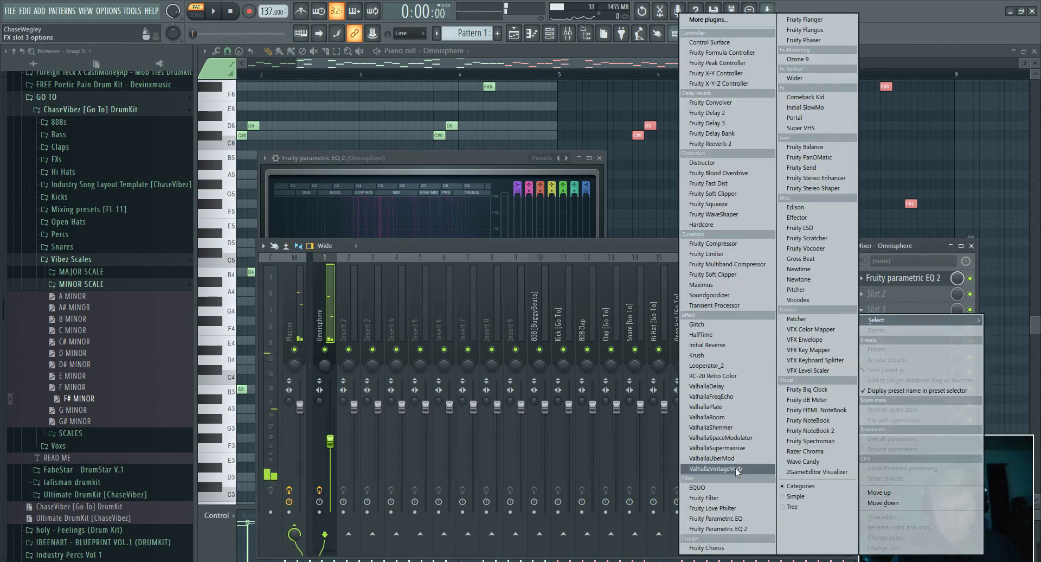
{"action": "left_click", "coordinate": [735, 469]}
{"action": "key", "text": "space"}
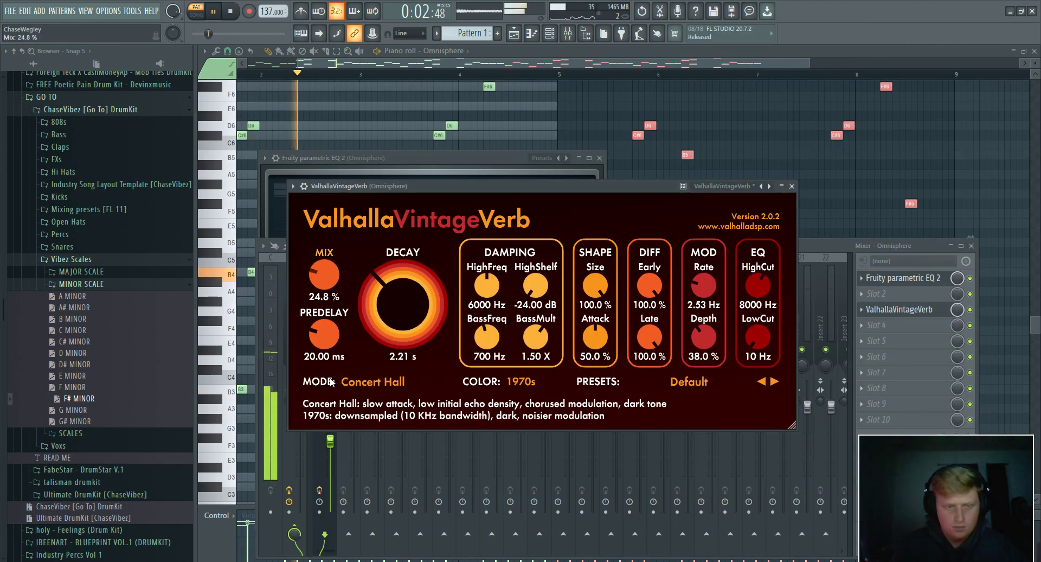
{"action": "left_click", "coordinate": [790, 186]}
{"action": "key", "text": "F6"}
{"action": "key", "text": "space"}
{"action": "left_click", "coordinate": [297, 237]}
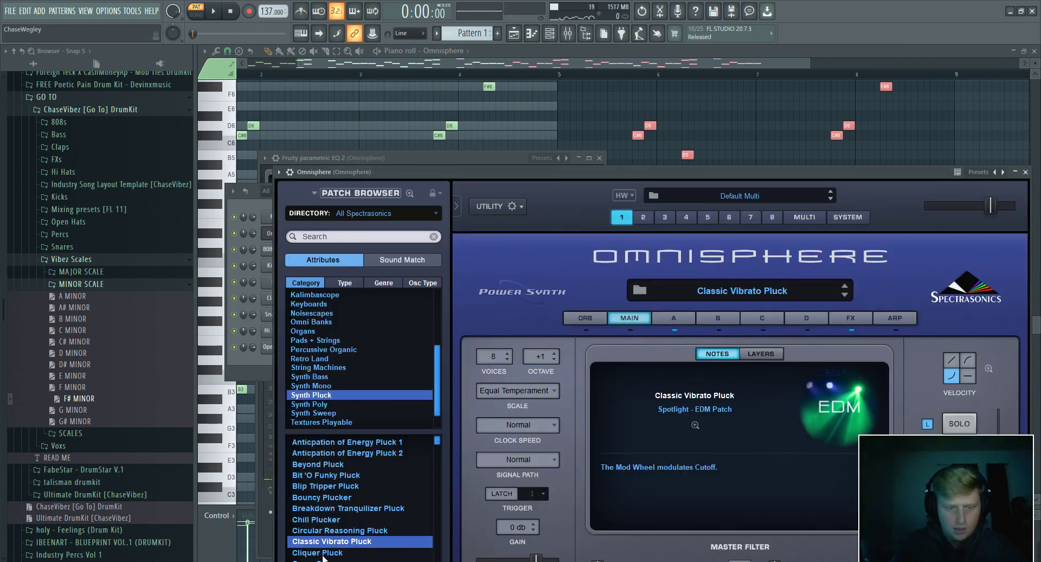
Step: Lower the Omnisphere mixer track's volume slightly and load Edison into its slot 2
{"action": "left_click", "coordinate": [568, 34]}
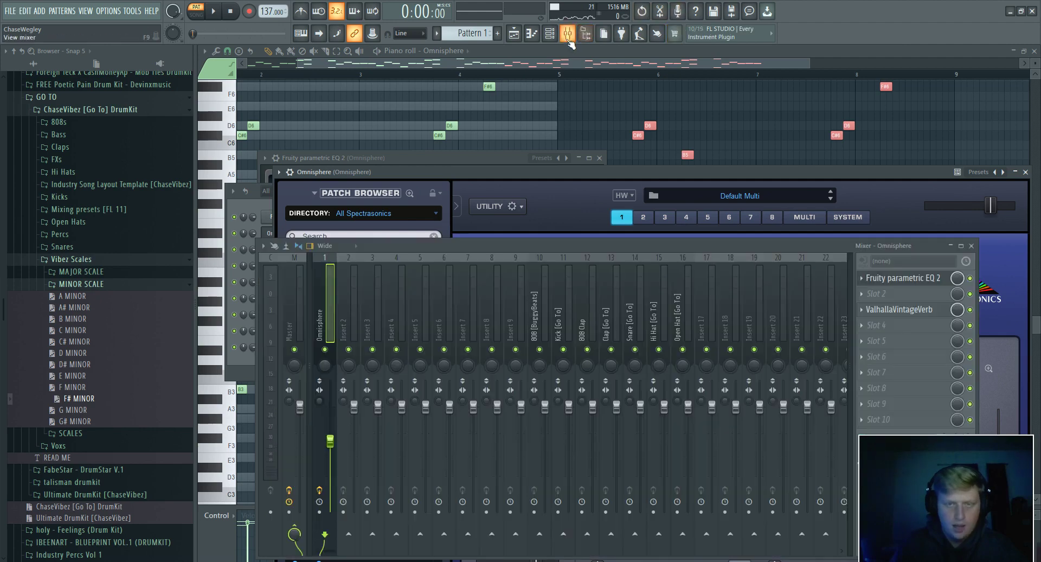
{"action": "left_click_drag", "start_coordinate": [337, 443], "coordinate": [337, 446]}
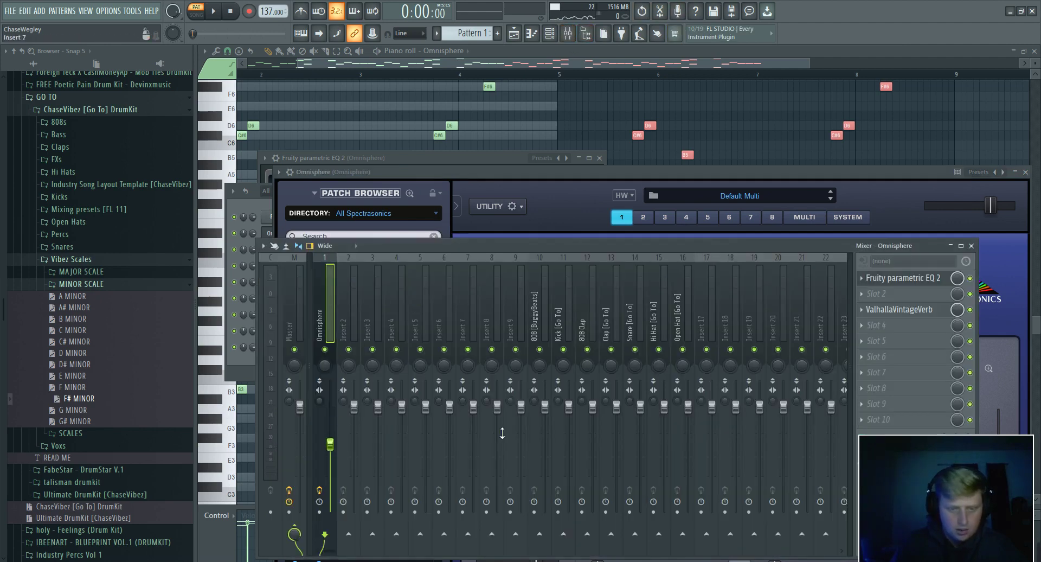
{"action": "left_click", "coordinate": [894, 300]}
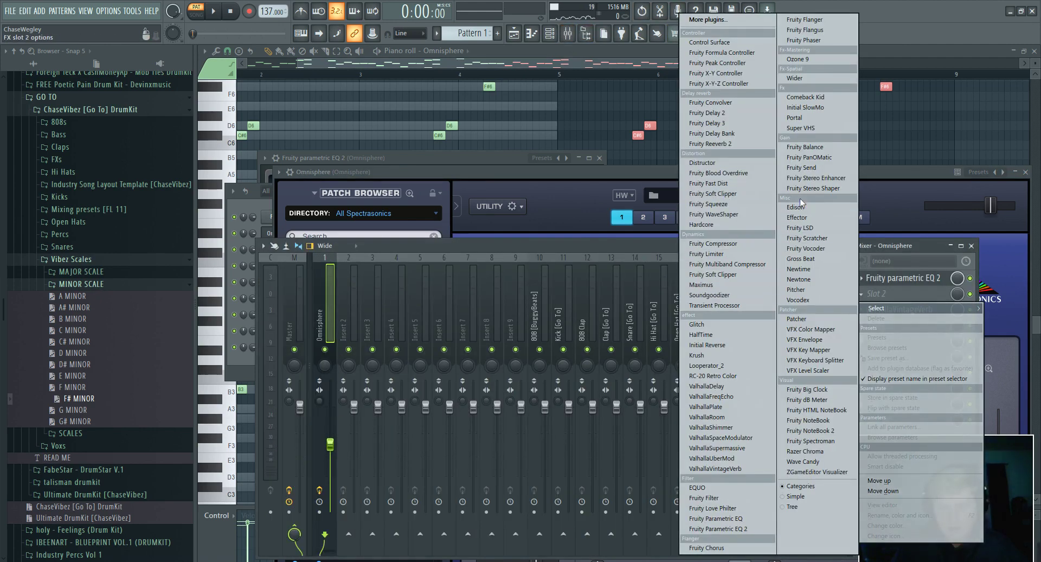
{"action": "left_click", "coordinate": [800, 205]}
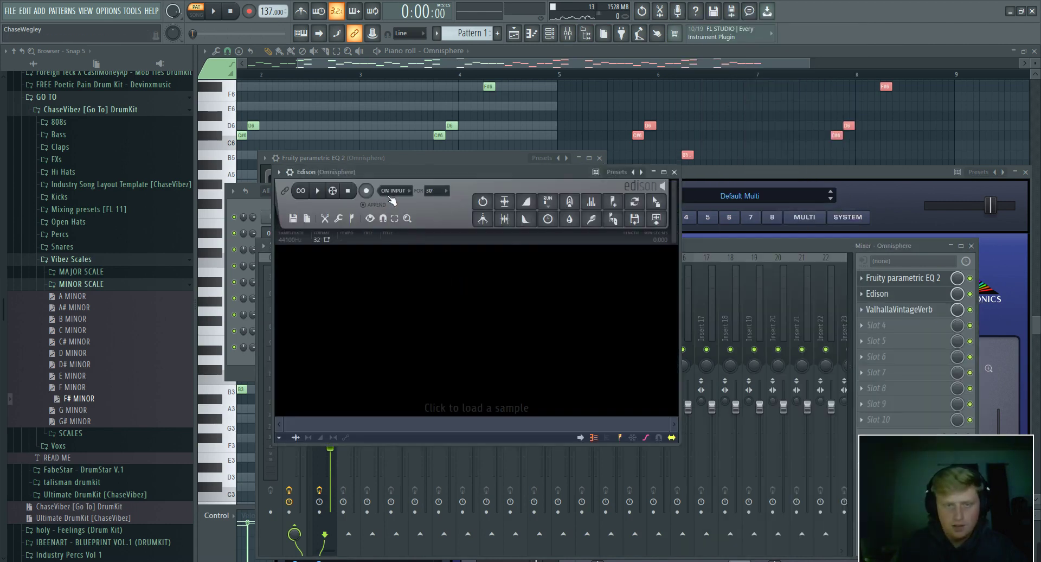
Step: Set Edison to record on play and record the full Omnisphere melody
{"action": "left_click", "coordinate": [393, 190]}
{"action": "left_click", "coordinate": [396, 232]}
{"action": "left_click", "coordinate": [366, 190]}
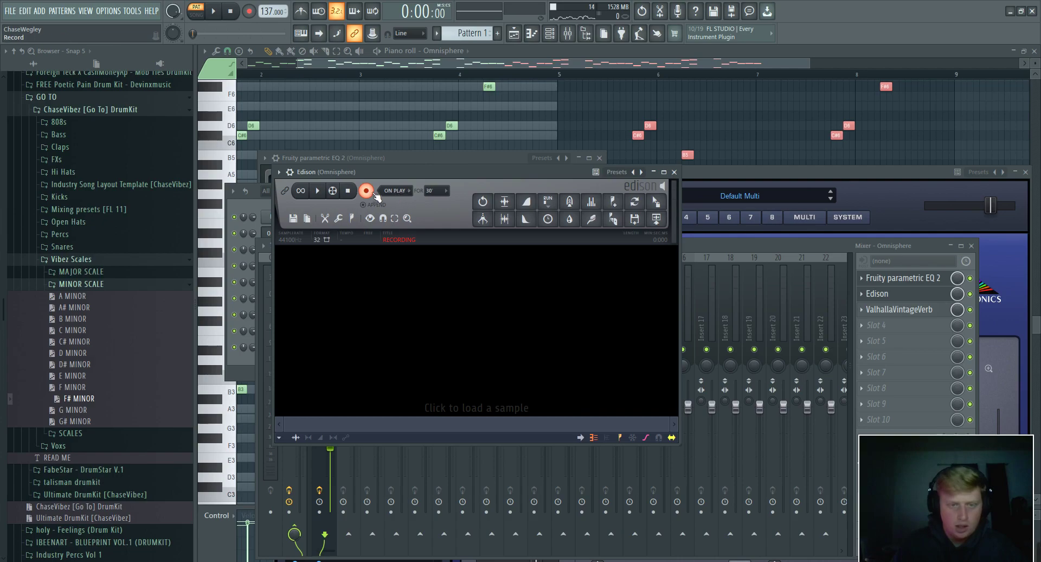
{"action": "left_click", "coordinate": [212, 16]}
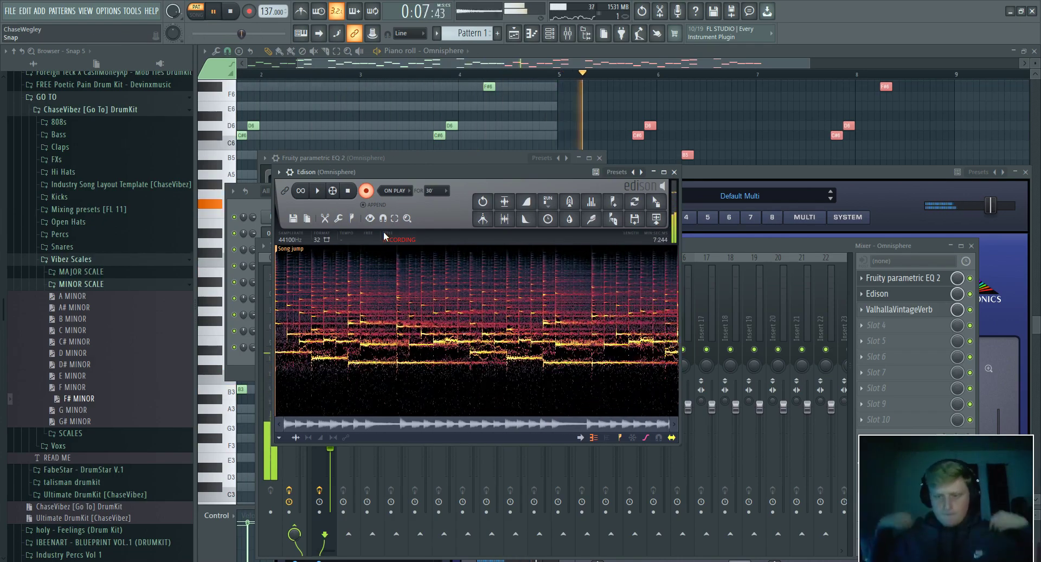
{"action": "key", "text": "space"}
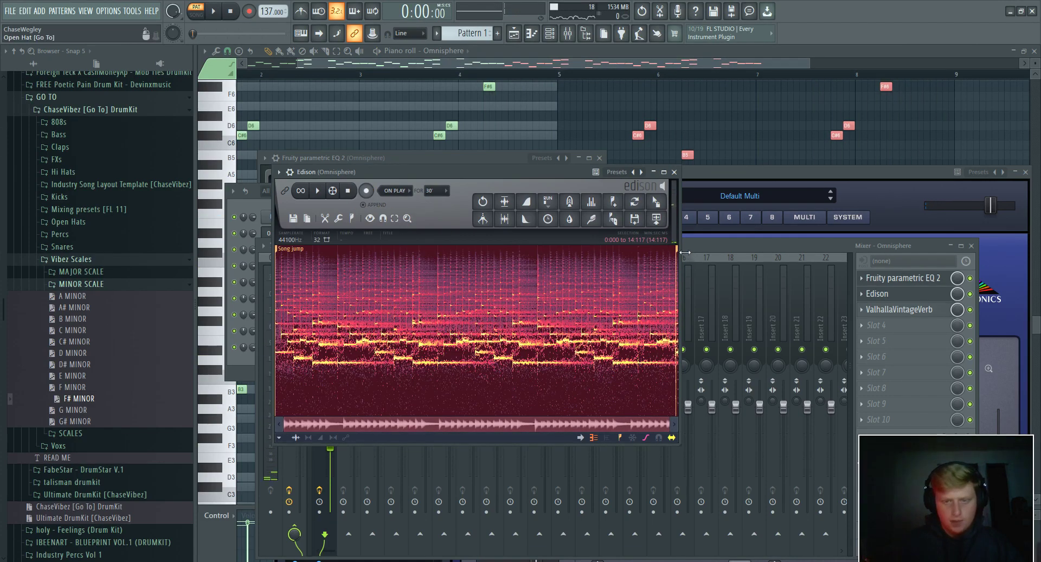
Step: Delete the tail of the Edison recording from 14.014 s to its end and send the audio to the playlist
{"action": "left_click_drag", "start_coordinate": [674, 252], "coordinate": [681, 253]}
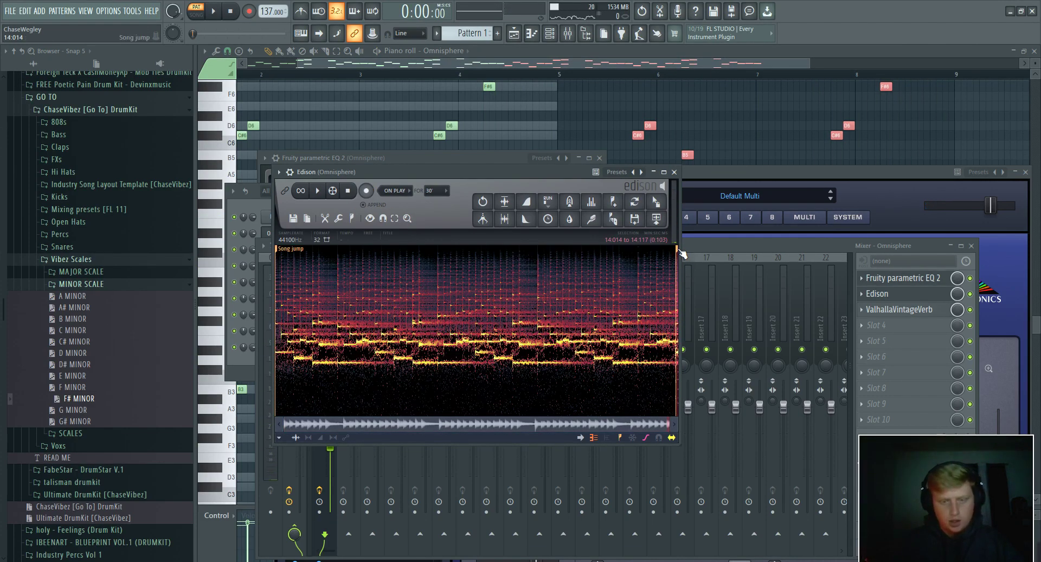
{"action": "key", "text": "Delete"}
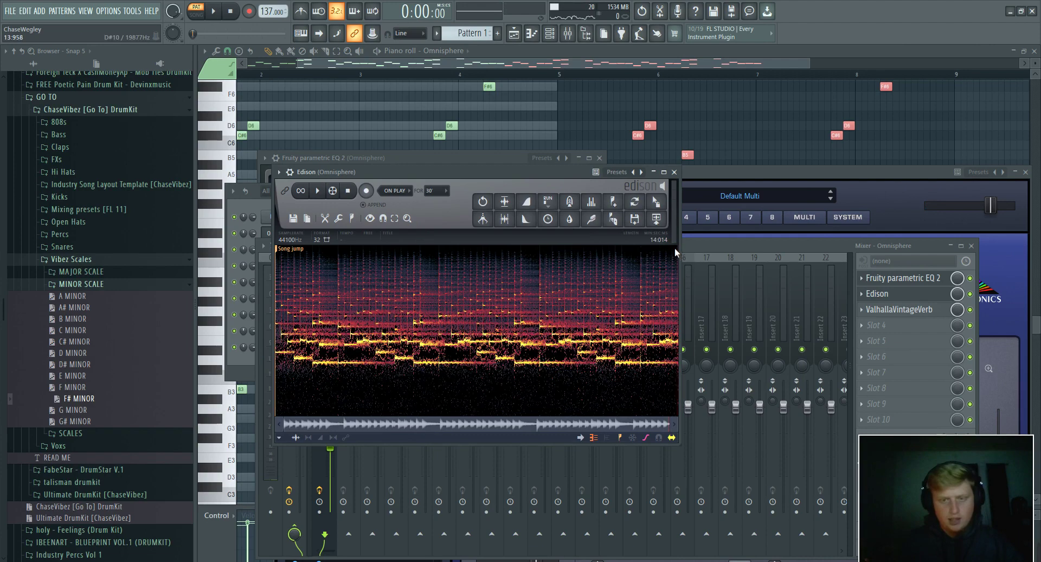
{"action": "left_click", "coordinate": [657, 219]}
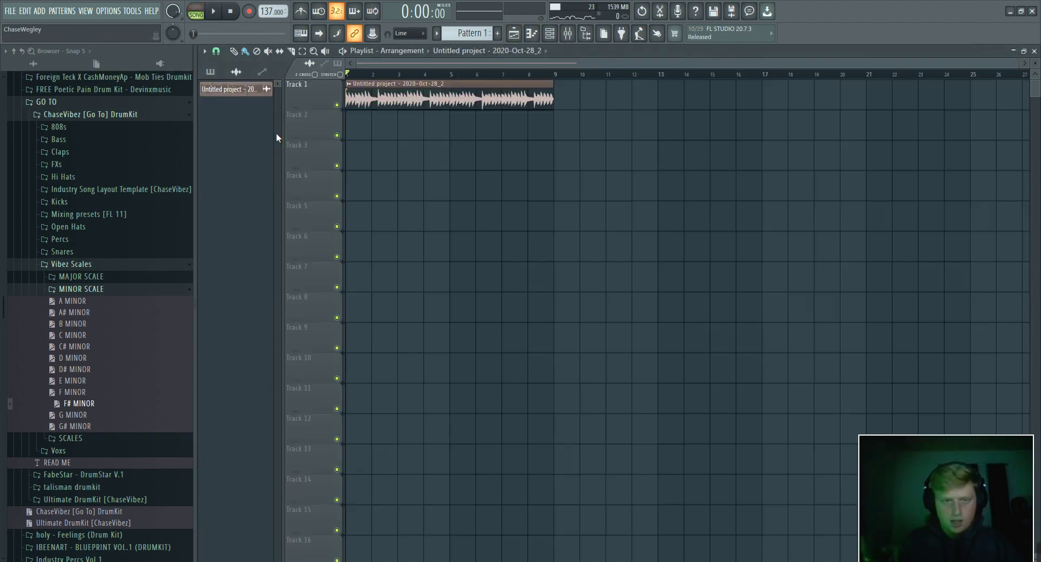
Step: Copy the Omnisphere melody into the F# MINOR channel in the channel rack and cut it from the Omnisphere channel
{"action": "left_click", "coordinate": [549, 33]}
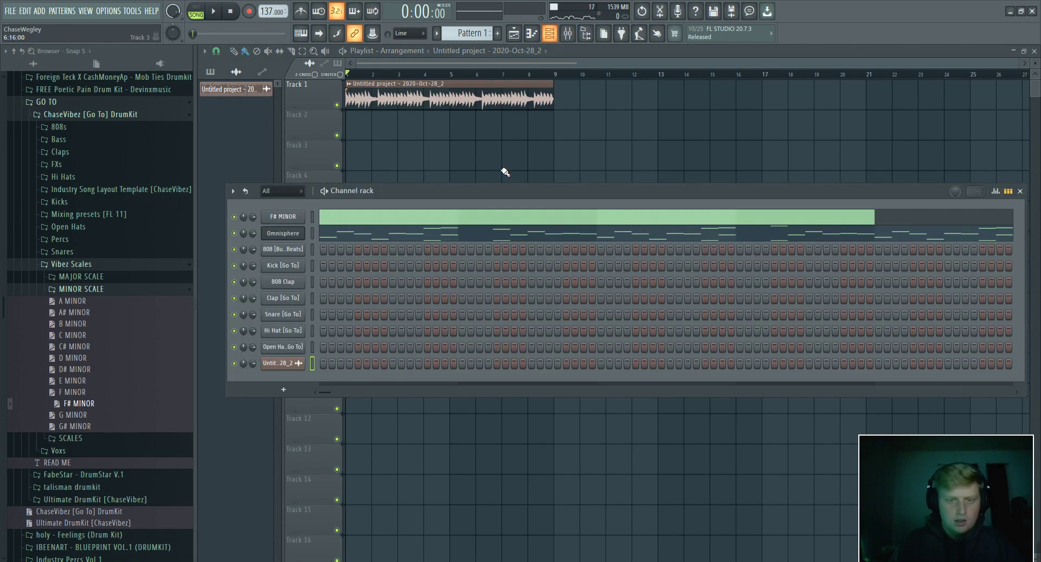
{"action": "right_click", "coordinate": [290, 234]}
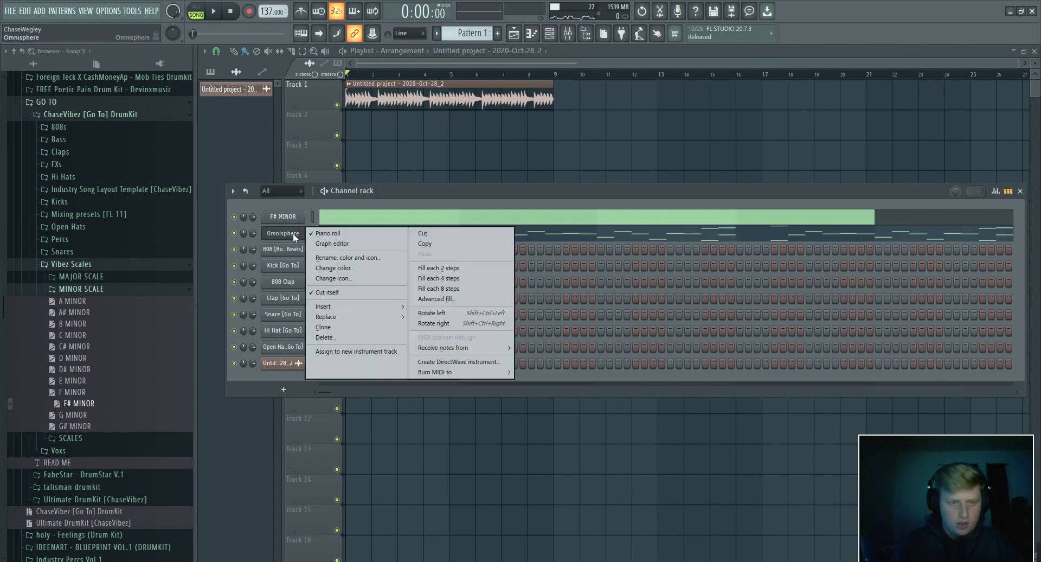
{"action": "right_click", "coordinate": [296, 234]}
{"action": "right_click", "coordinate": [296, 234]}
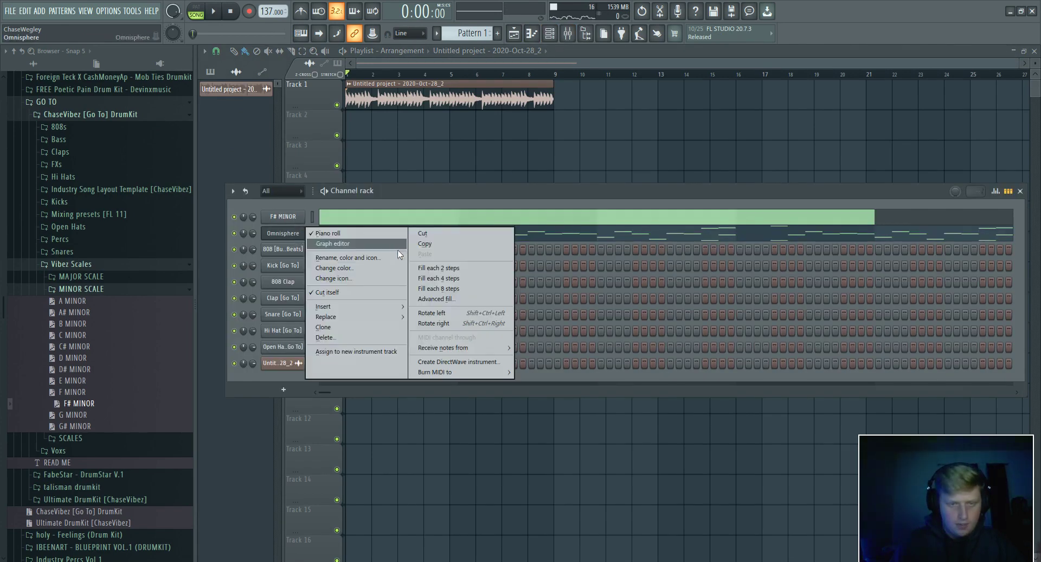
{"action": "left_click", "coordinate": [424, 244]}
{"action": "right_click", "coordinate": [287, 216]}
{"action": "left_click", "coordinate": [425, 237]}
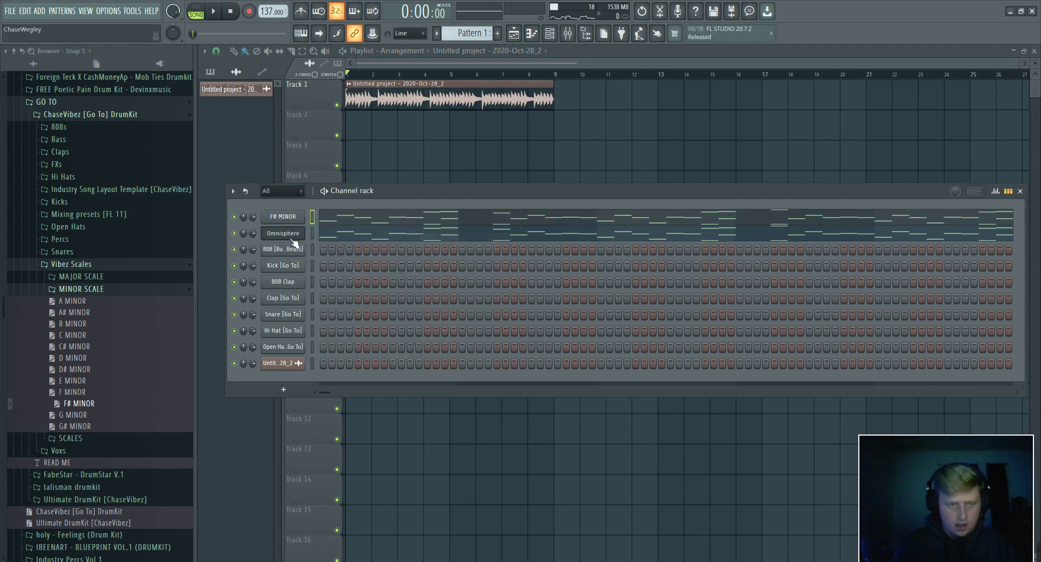
{"action": "right_click", "coordinate": [291, 238]}
{"action": "left_click", "coordinate": [418, 236]}
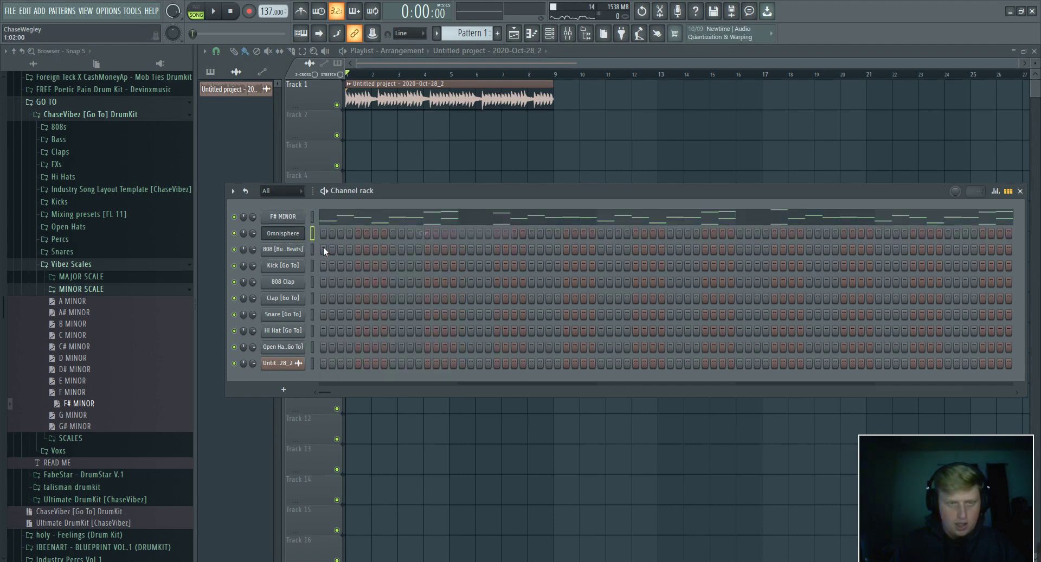
Step: Search all Omnisphere patch categories for "triangle" and load the SID Triangle Lead patch
{"action": "left_click", "coordinate": [295, 234]}
{"action": "left_click", "coordinate": [400, 236]}
{"action": "type", "text": "t"}
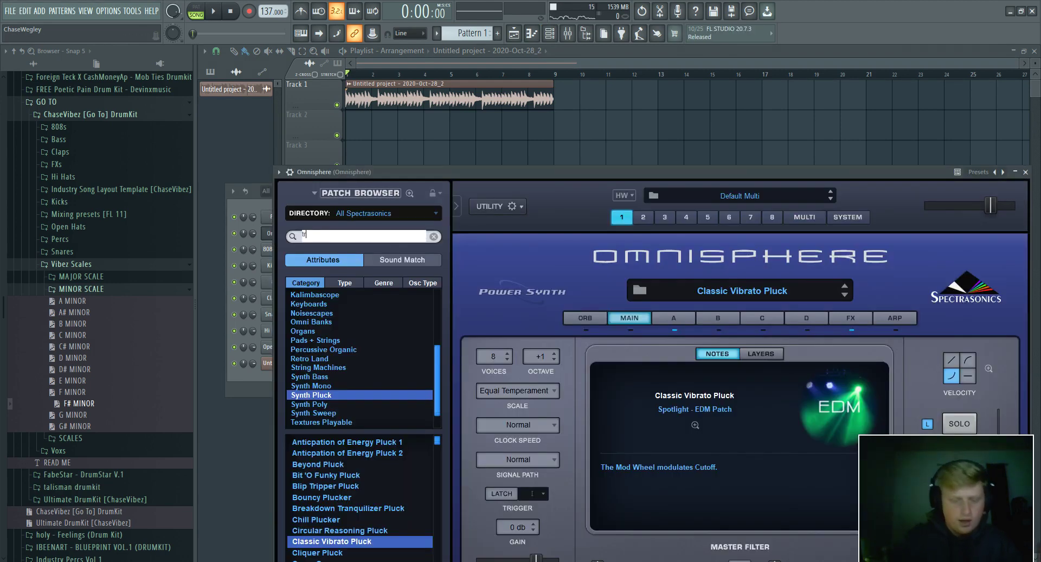
{"action": "type", "text": "riangle"}
{"action": "key", "text": "Return"}
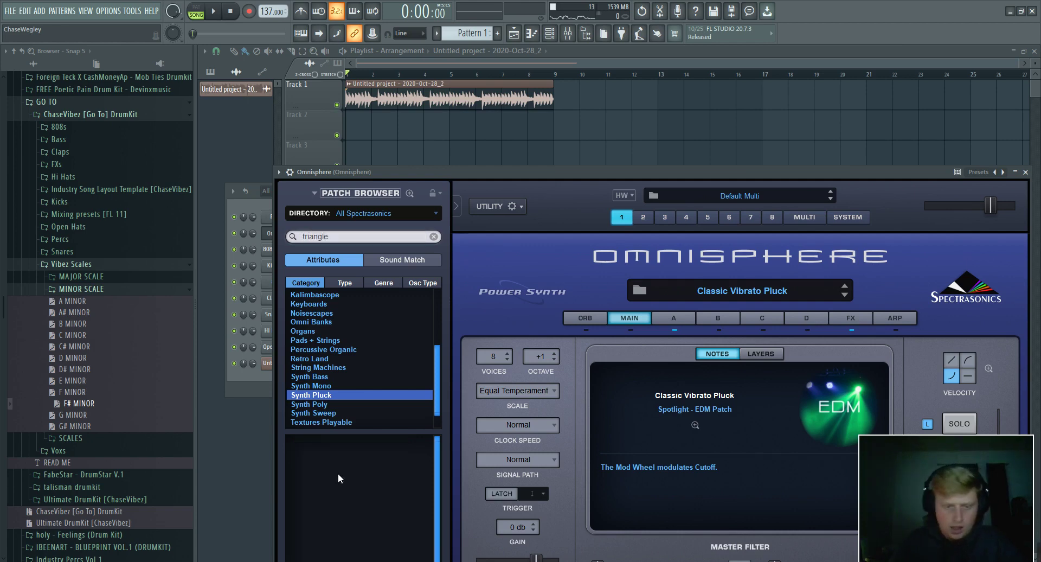
{"action": "scroll", "coordinate": [336, 305], "scroll_direction": "up", "scroll_amount": 5}
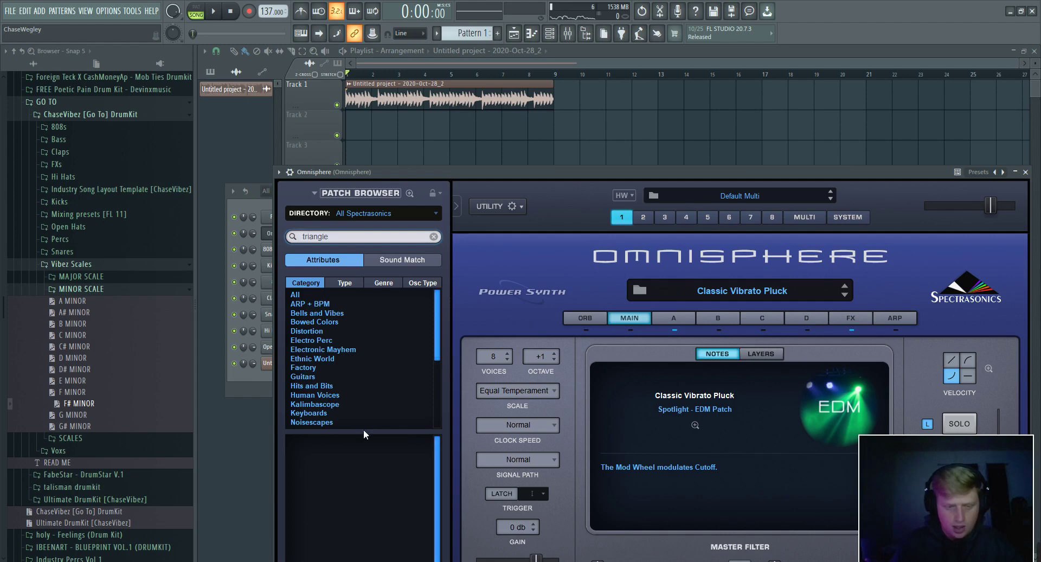
{"action": "left_click", "coordinate": [301, 294]}
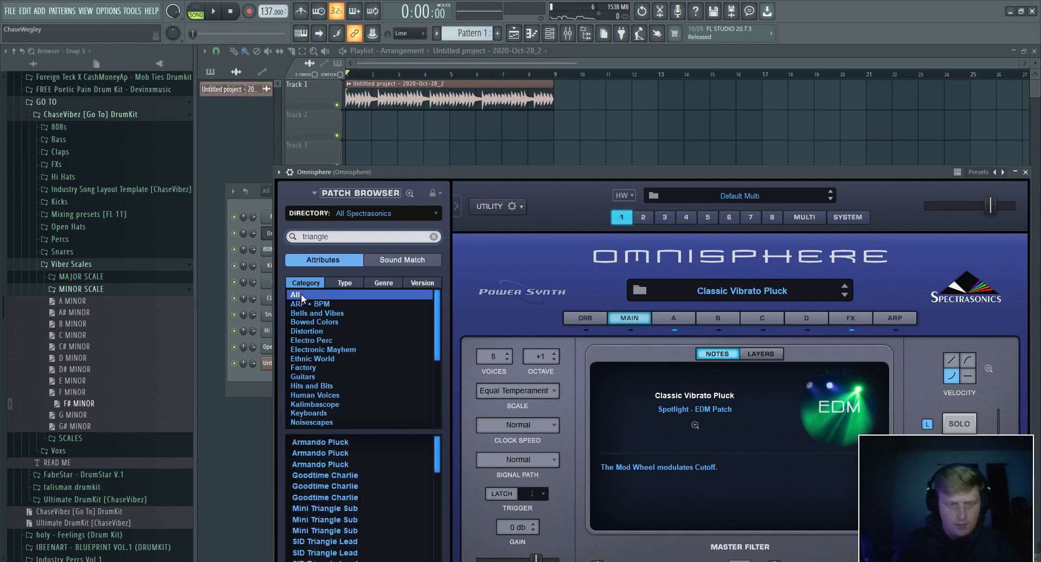
{"action": "scroll", "coordinate": [347, 488], "scroll_direction": "down", "scroll_amount": 5}
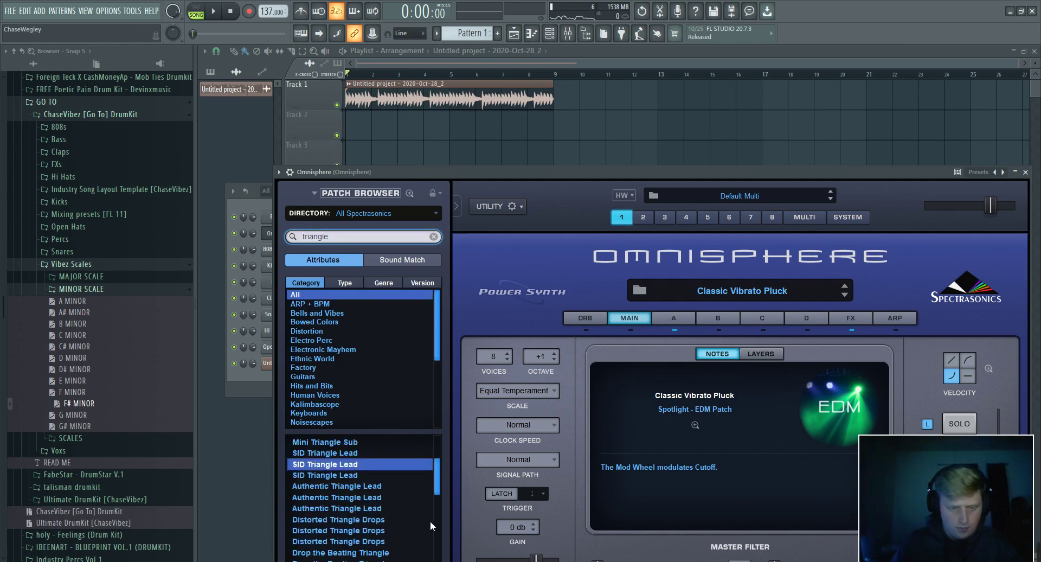
Step: Route the Omnisphere channel to mixer insert 2, name that track after the channel, and lower its volume
{"action": "key", "text": "F6"}
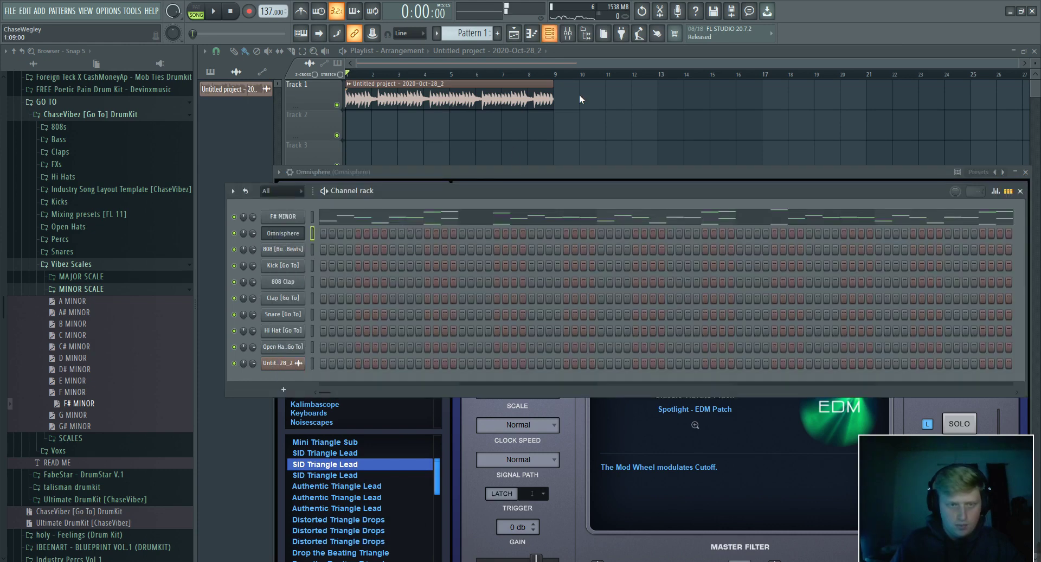
{"action": "key", "text": "F9"}
{"action": "left_click", "coordinate": [358, 412]}
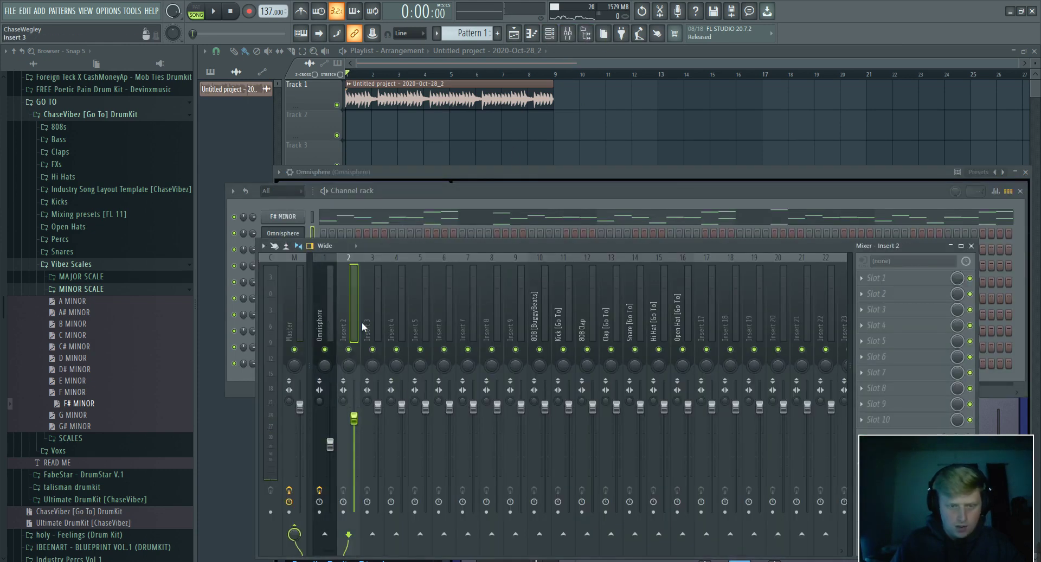
{"action": "right_click", "coordinate": [361, 327]}
{"action": "mouse_move", "coordinate": [458, 366]}
{"action": "left_click", "coordinate": [491, 367]}
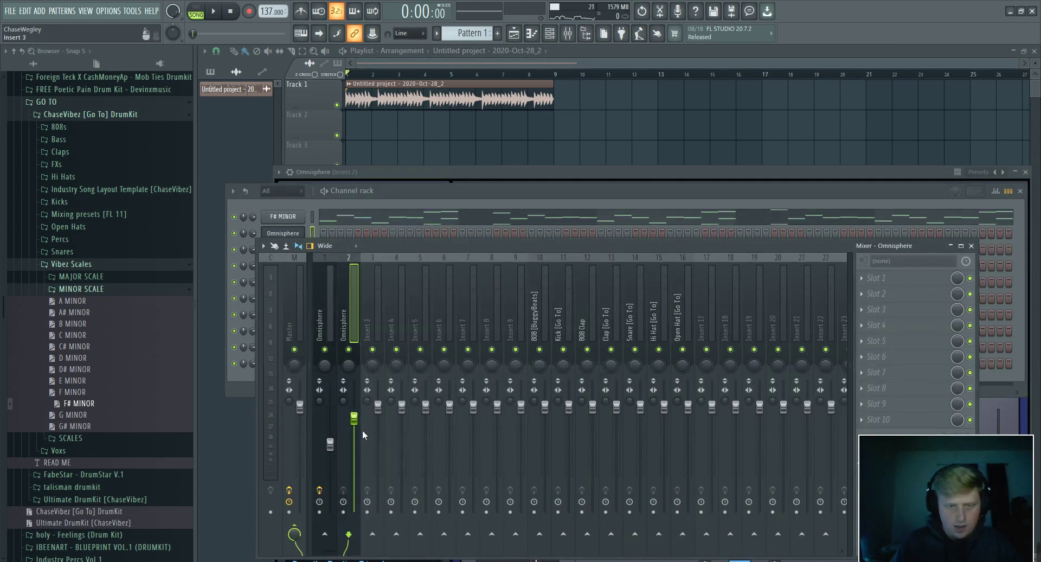
{"action": "left_click_drag", "start_coordinate": [353, 418], "coordinate": [353, 431]}
{"action": "left_click", "coordinate": [368, 198]}
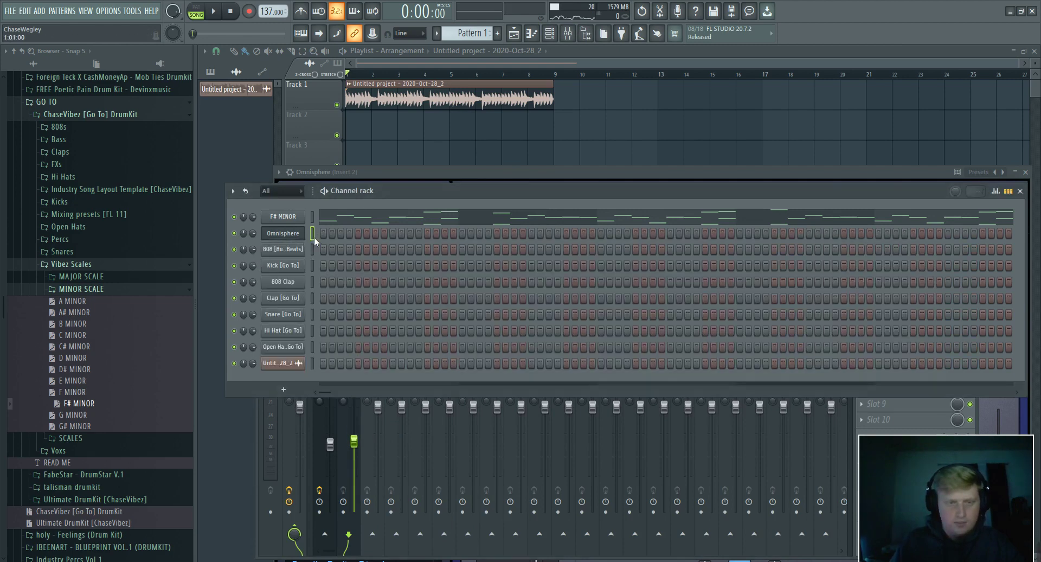
Step: Open the Omnisphere channel's piano roll and place an F#5 note at the start of bar 1
{"action": "right_click", "coordinate": [303, 230]}
{"action": "left_click", "coordinate": [324, 233]}
{"action": "right_click", "coordinate": [301, 227]}
{"action": "left_click", "coordinate": [315, 233]}
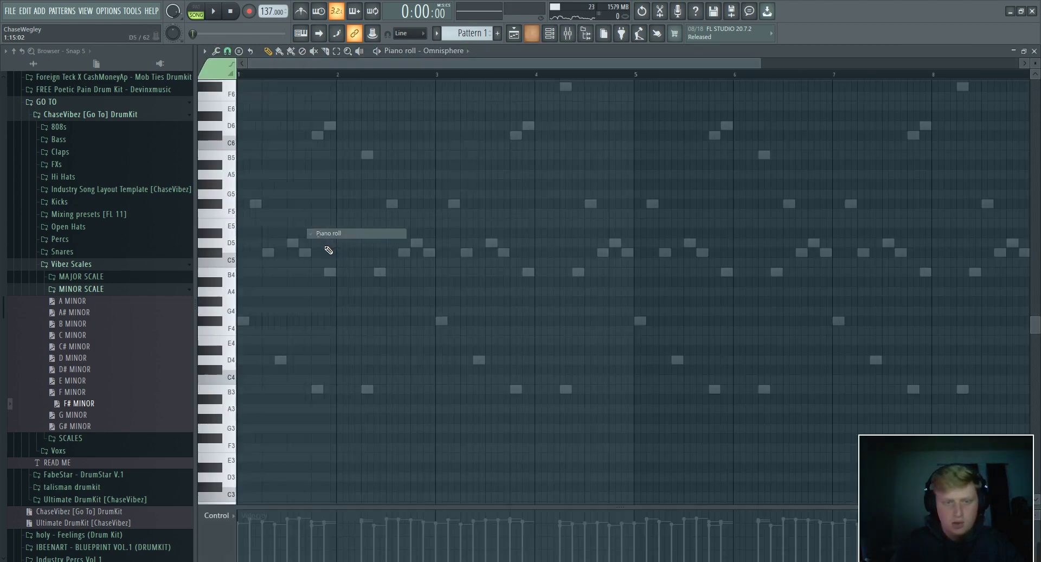
{"action": "scroll", "coordinate": [374, 266], "scroll_direction": "up", "scroll_amount": 3}
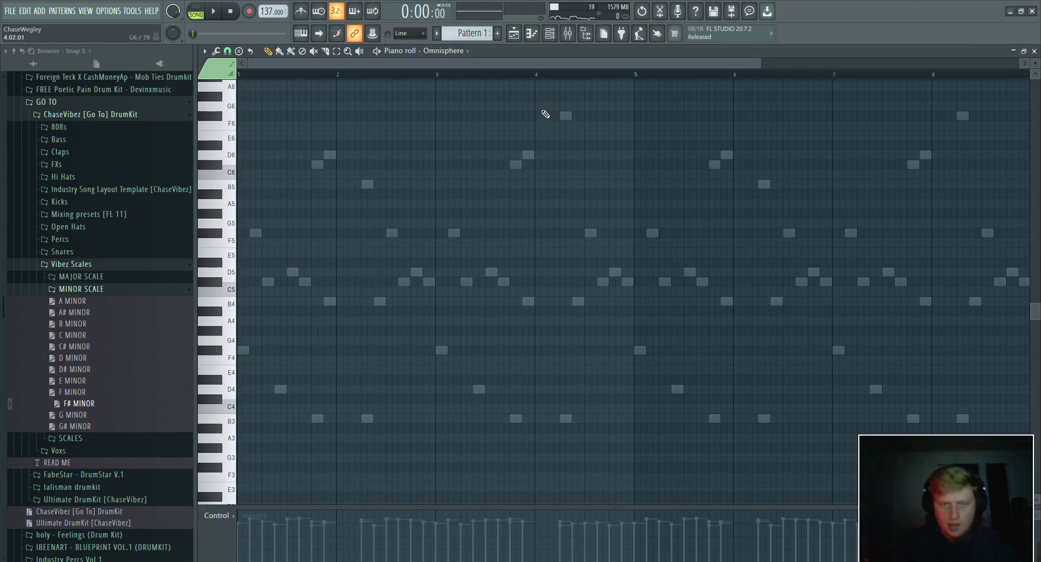
{"action": "scroll", "coordinate": [525, 82], "scroll_direction": "down", "scroll_amount": 2}
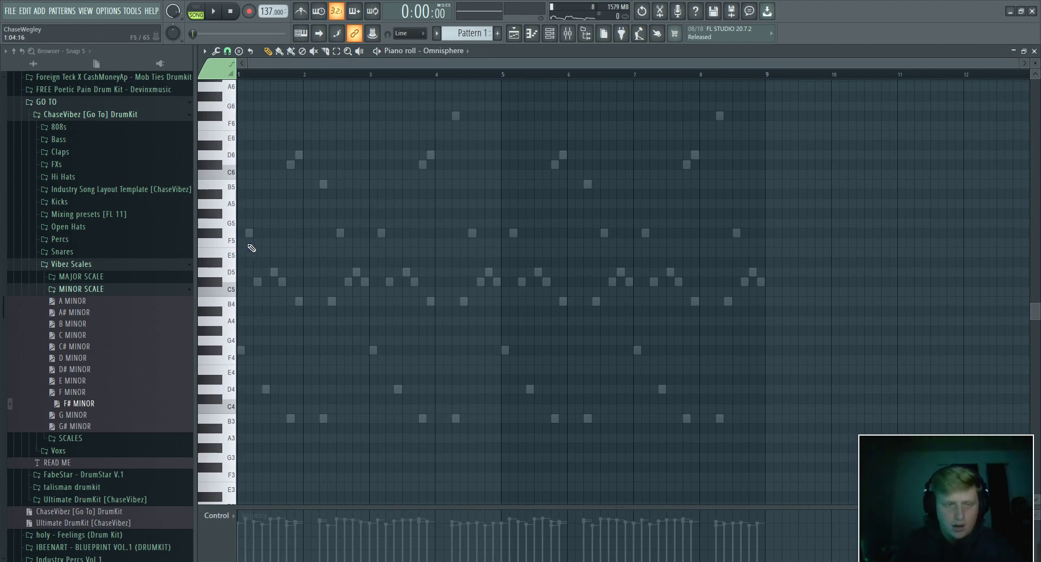
{"action": "left_click", "coordinate": [240, 233]}
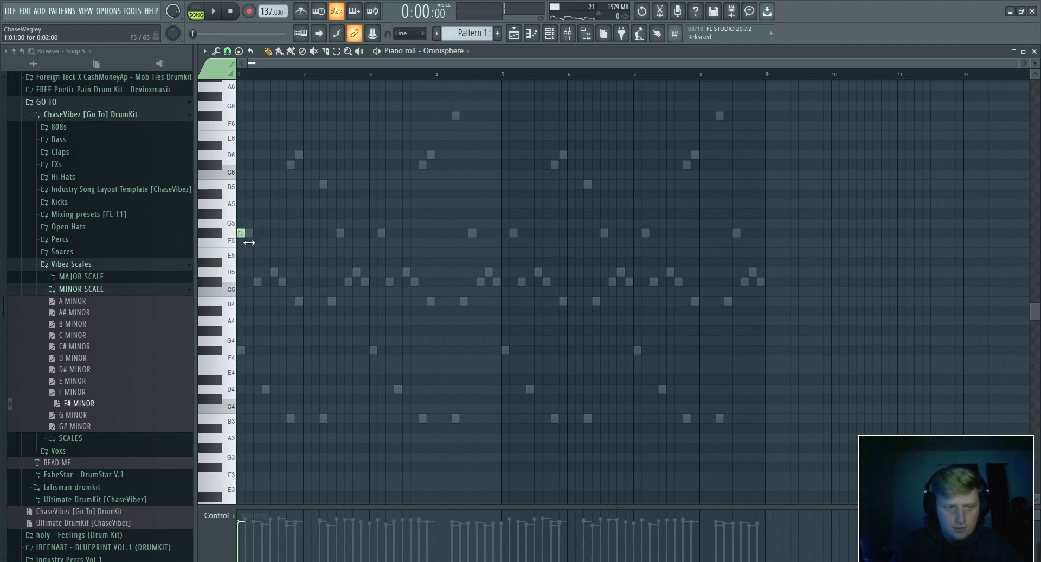
{"action": "scroll", "coordinate": [253, 87], "scroll_direction": "up", "scroll_amount": 4}
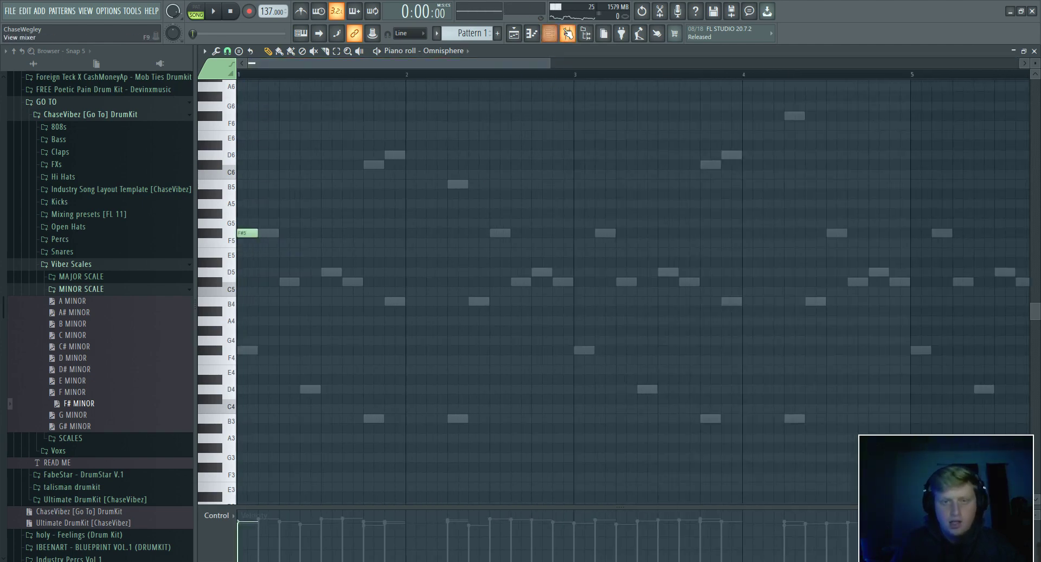
Step: Lower the second Omnisphere mixer track's volume further
{"action": "left_click", "coordinate": [567, 34]}
{"action": "left_click_drag", "start_coordinate": [355, 449], "coordinate": [355, 460]}
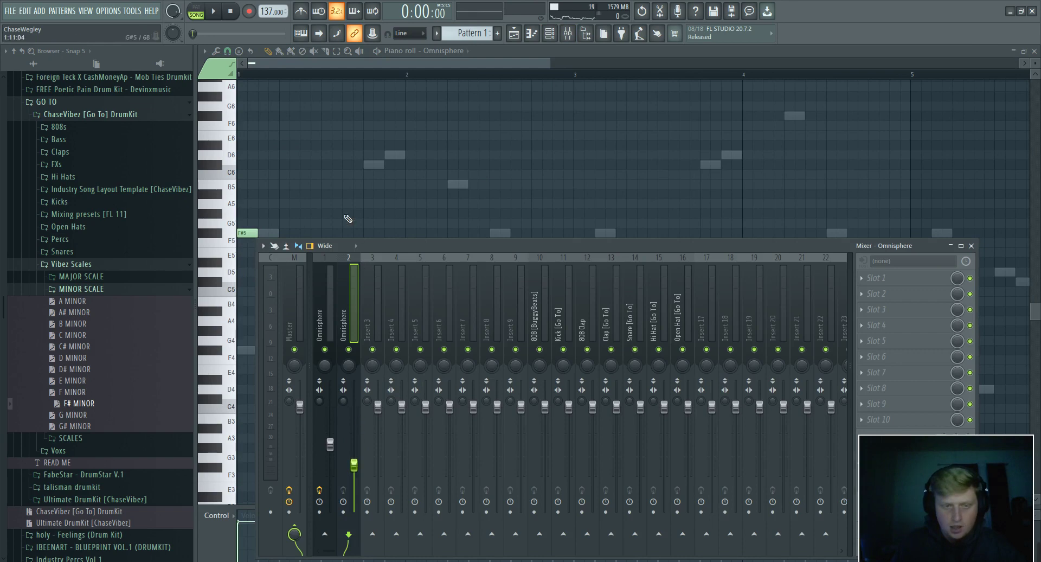
{"action": "key", "text": "F9"}
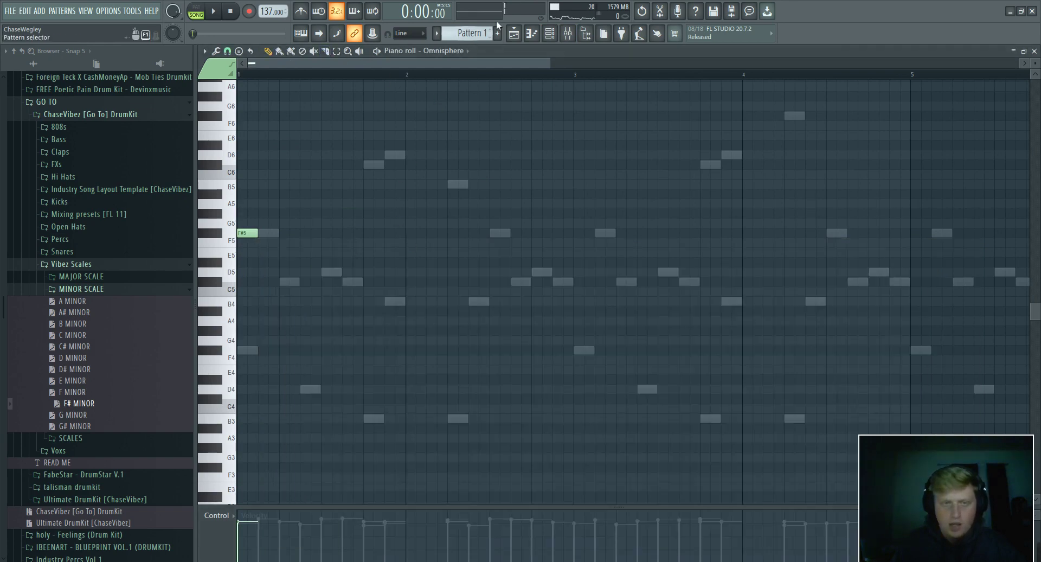
{"action": "left_click", "coordinate": [567, 33]}
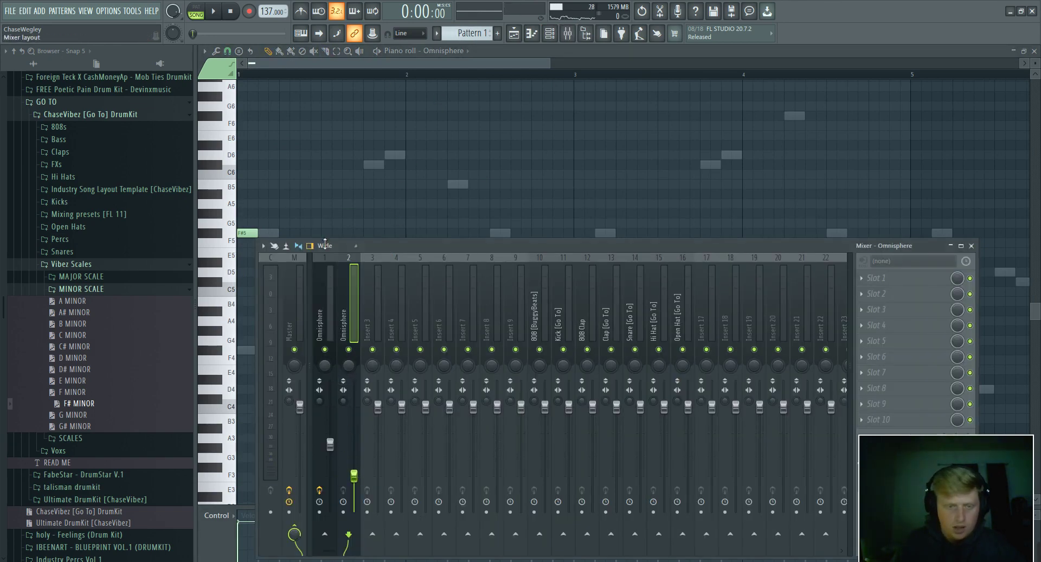
Step: Add a second F#5 note in bar 1 and place Pattern 1 at bar 1 on playlist Track 2
{"action": "left_click", "coordinate": [273, 233]}
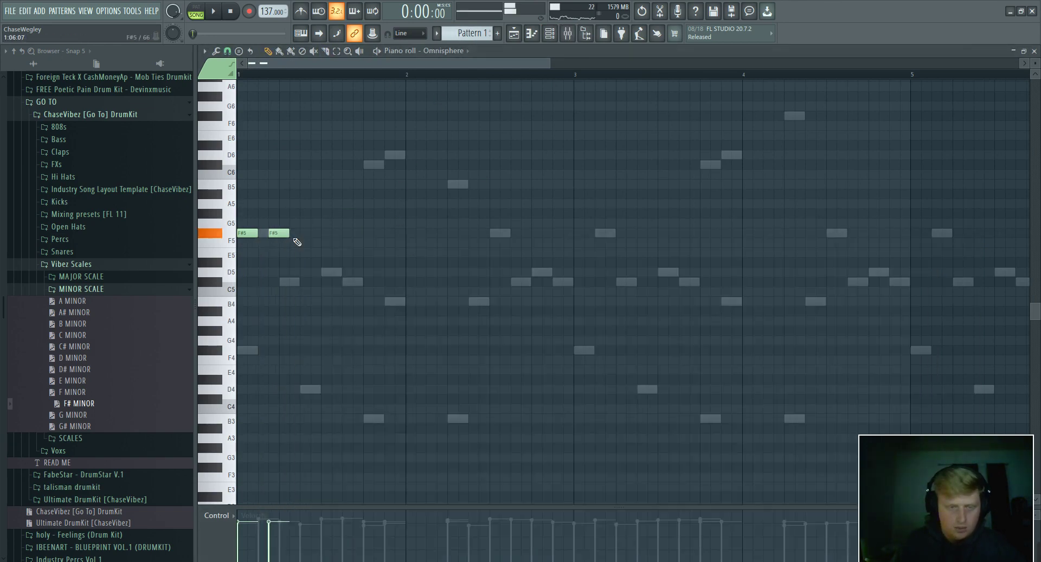
{"action": "left_click", "coordinate": [513, 33]}
{"action": "left_click", "coordinate": [466, 33]}
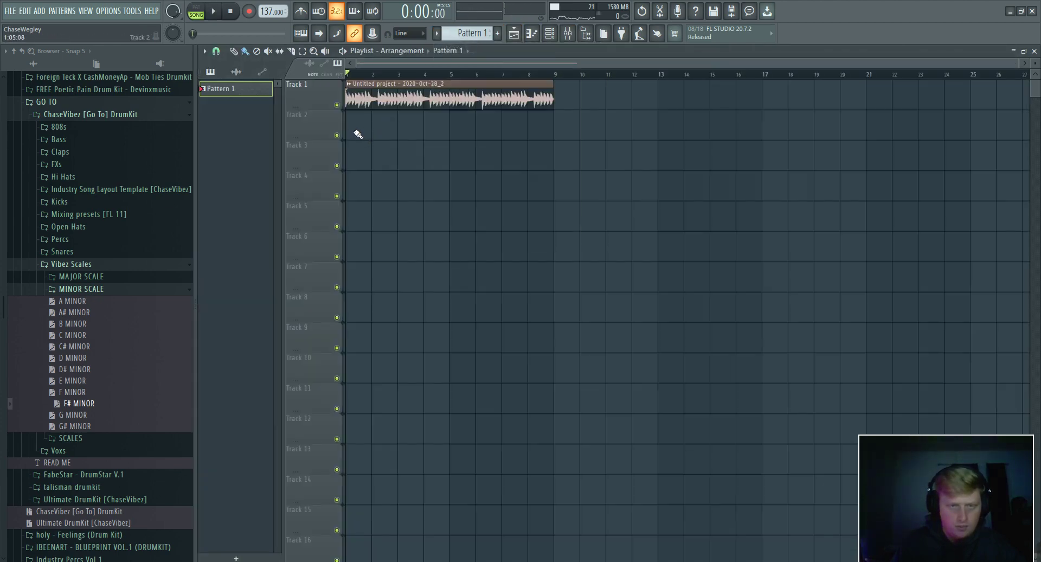
Step: Shorten the first F#5 note, replace the second with a short, earlier F#5, and add a C#5 after it
{"action": "left_click", "coordinate": [549, 33]}
{"action": "left_click", "coordinate": [387, 239]}
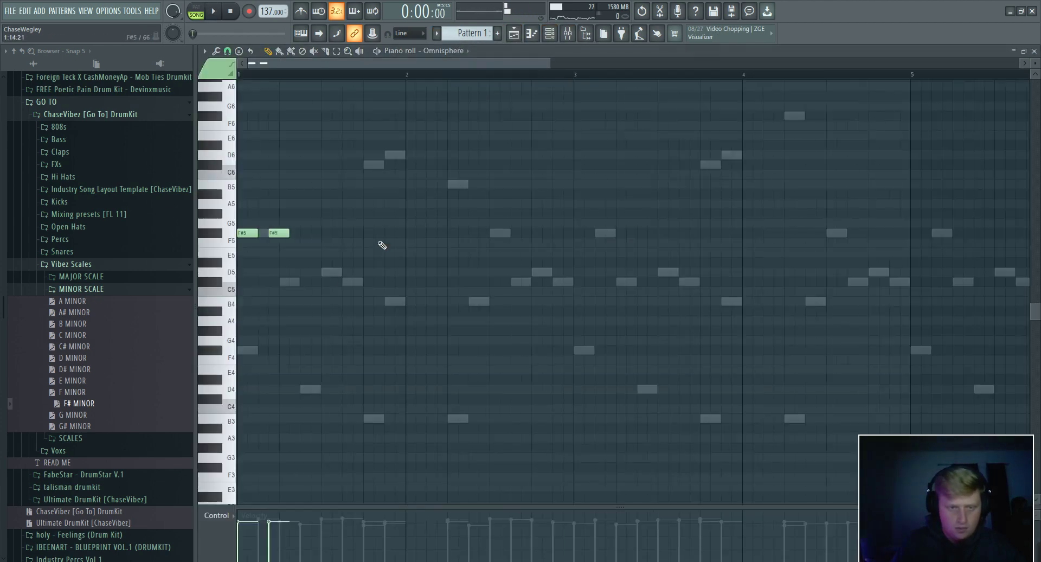
{"action": "right_click", "coordinate": [277, 234]}
{"action": "left_click", "coordinate": [266, 235]}
{"action": "mouse_move", "coordinate": [280, 239]}
{"action": "left_mouse_down"}
{"action": "mouse_move", "coordinate": [234, 232]}
{"action": "mouse_move", "coordinate": [267, 234]}
{"action": "left_mouse_up"}
{"action": "key", "text": "space"}
{"action": "key", "text": "space"}
{"action": "left_click", "coordinate": [292, 282]}
{"action": "key", "text": "space"}
{"action": "key", "text": "space"}
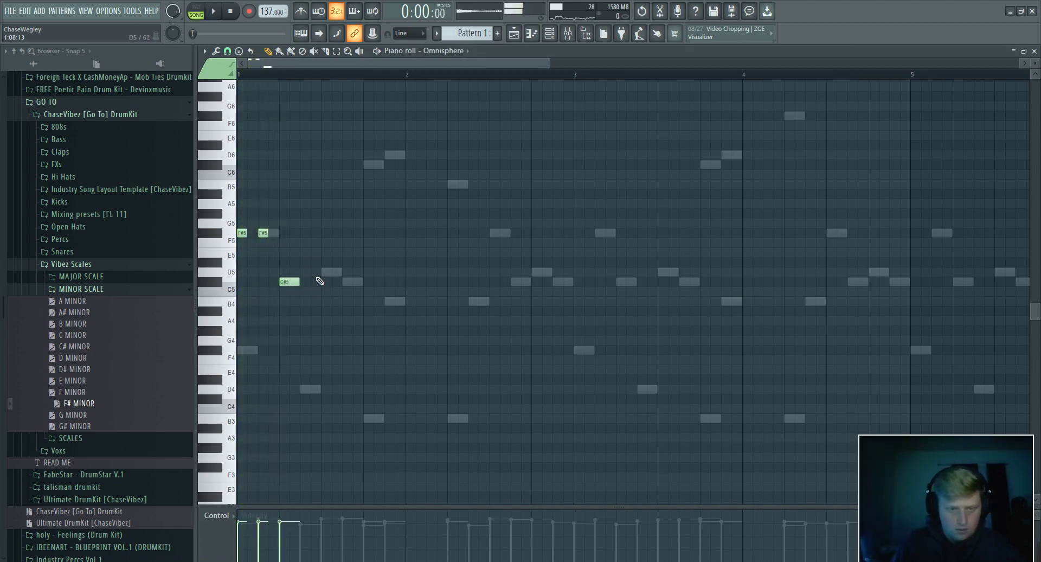
Step: Continue bar 1 of the Omnisphere melody with longer D5 and C#5 notes and a short B4
{"action": "key", "text": "space"}
{"action": "left_click", "coordinate": [306, 273]}
{"action": "left_click_drag", "start_coordinate": [320, 272], "coordinate": [342, 271]}
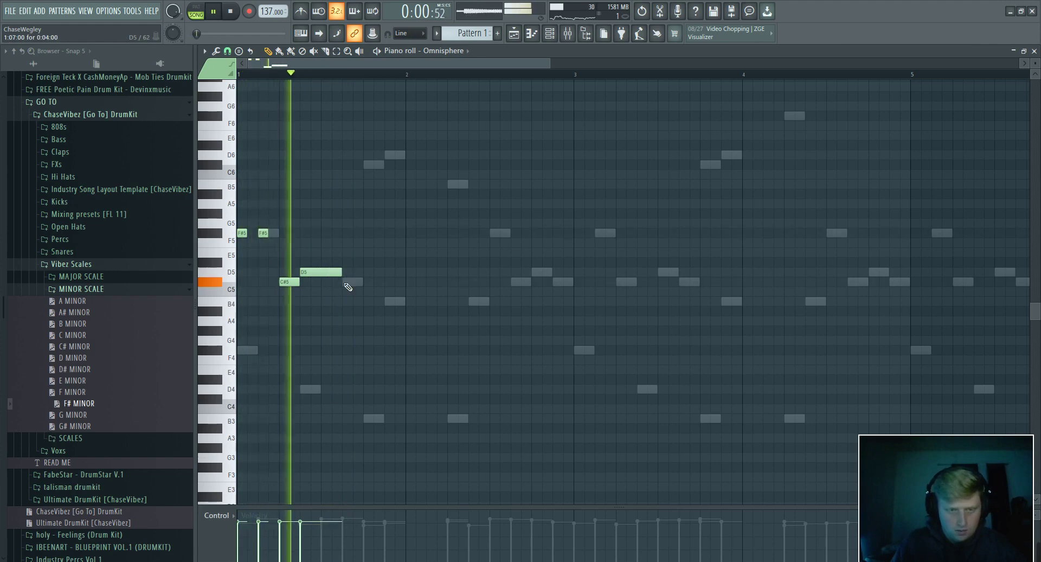
{"action": "left_click", "coordinate": [347, 281]}
{"action": "left_click", "coordinate": [390, 301]}
{"action": "key", "text": "space"}
{"action": "left_click_drag", "start_coordinate": [427, 302], "coordinate": [401, 316]}
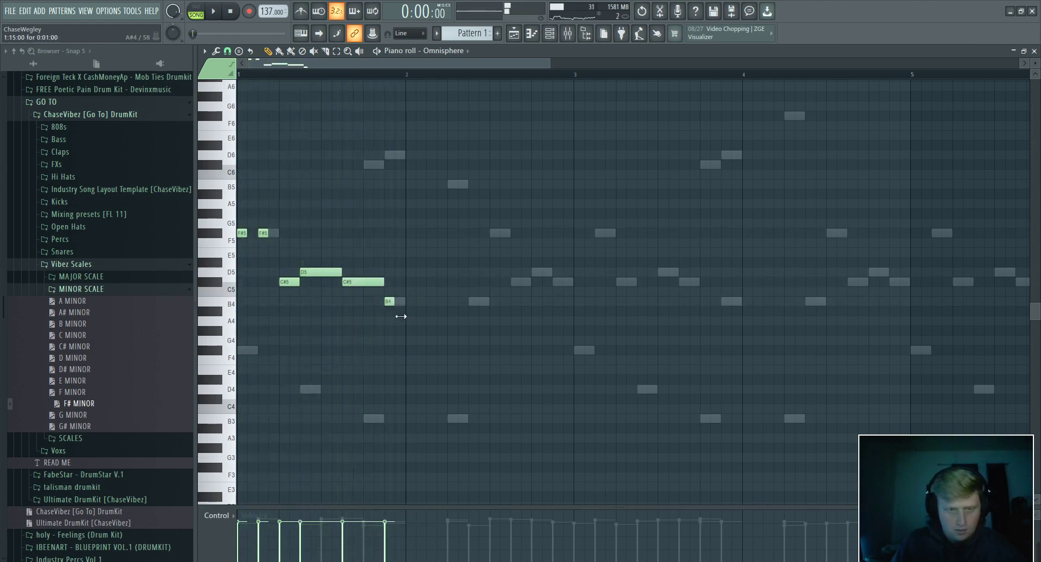
Step: Try adding C#6 and D6 notes at the end of bar 1 and play them back
{"action": "left_click", "coordinate": [374, 164]}
{"action": "left_click", "coordinate": [394, 155]}
{"action": "left_click_drag", "start_coordinate": [363, 151], "coordinate": [411, 191]}
{"action": "key", "text": "space"}
{"action": "key", "text": "F9"}
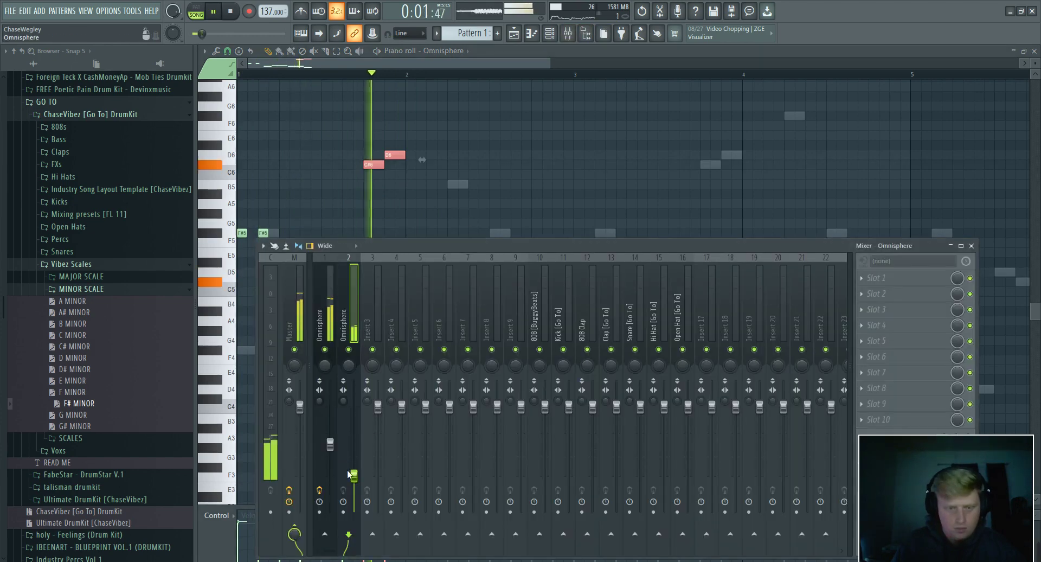
{"action": "key", "text": "space"}
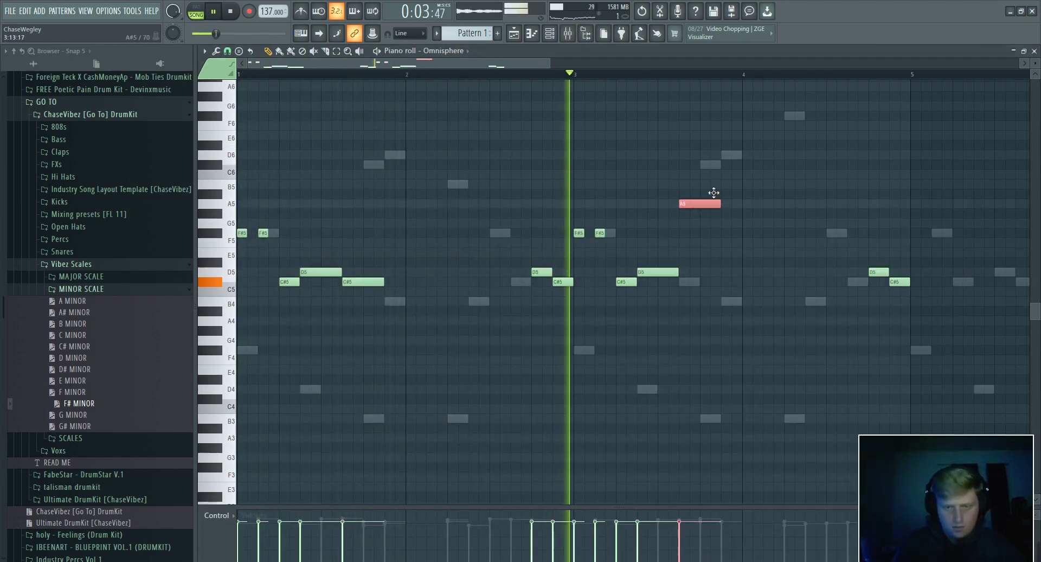
Step: Repeat the opening Omnisphere notes at bar 3 and finish that bar with a C#5 and a B4 note
{"action": "left_click_drag", "start_coordinate": [710, 197], "coordinate": [700, 223]}
{"action": "key", "text": "space"}
{"action": "key", "text": "space"}
{"action": "left_click_drag", "start_coordinate": [689, 213], "coordinate": [699, 282]}
{"action": "left_click", "coordinate": [731, 301]}
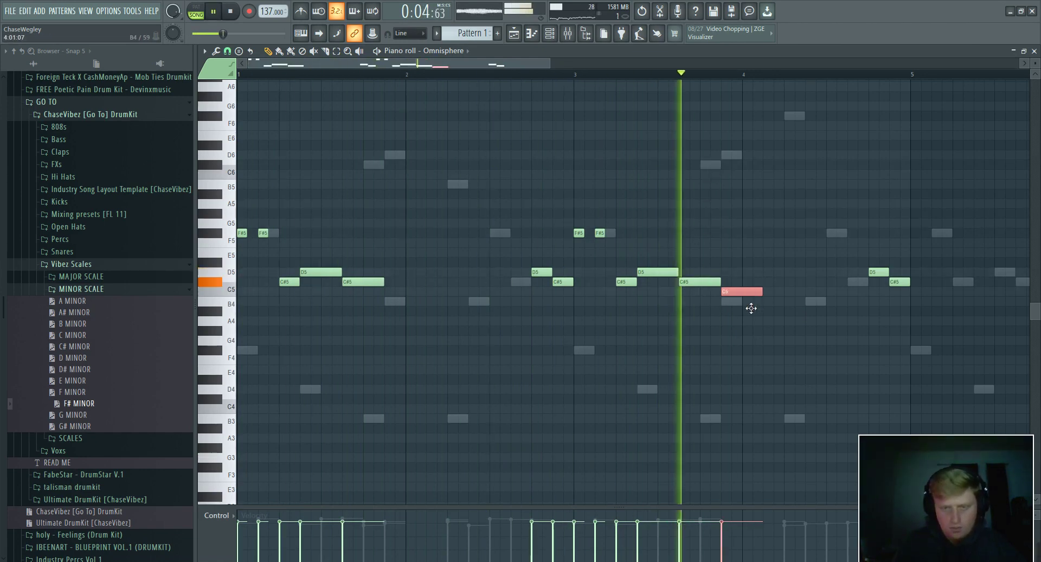
{"action": "left_click", "coordinate": [758, 321]}
{"action": "key", "text": "space"}
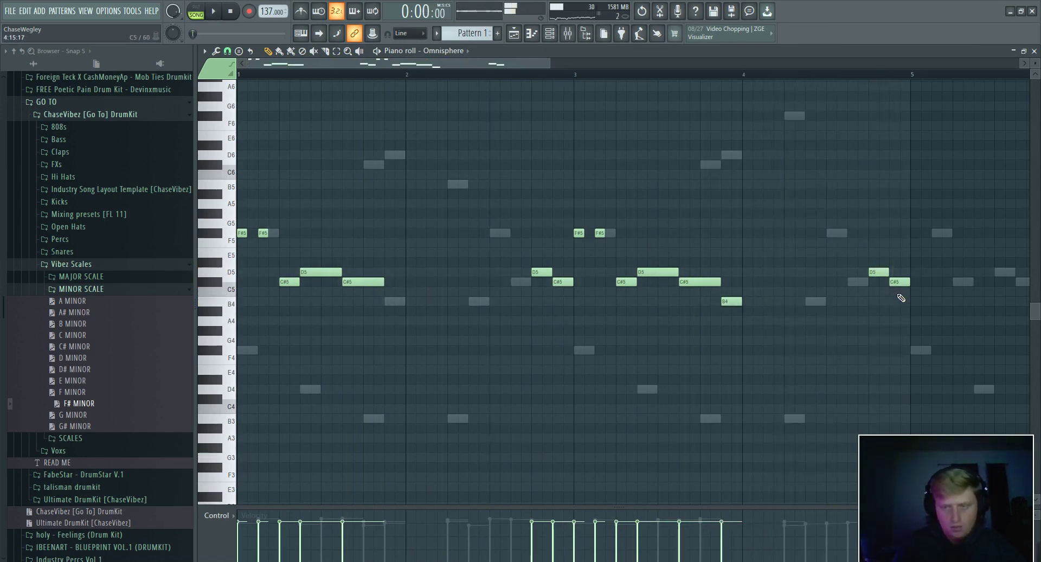
Step: Duplicate the four-bar Omnisphere phrase at bar 5 and rebalance both Omnisphere mixer tracks, setting the first to 57% volume
{"action": "key", "text": "ctrl+a"}
{"action": "scroll", "coordinate": [597, 75], "scroll_direction": "down", "scroll_amount": 3}
{"action": "key", "text": "F9"}
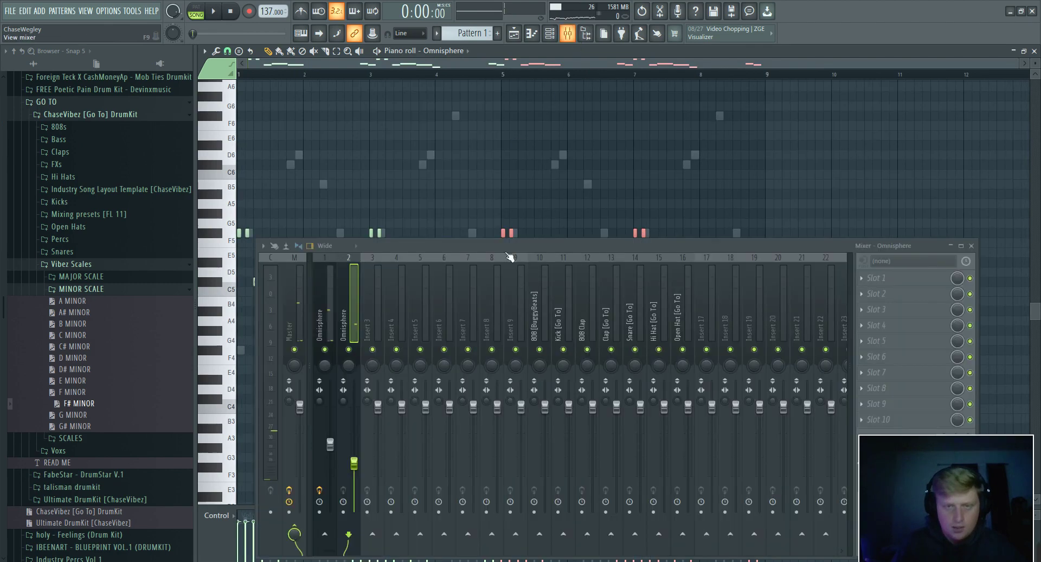
{"action": "left_click", "coordinate": [337, 458]}
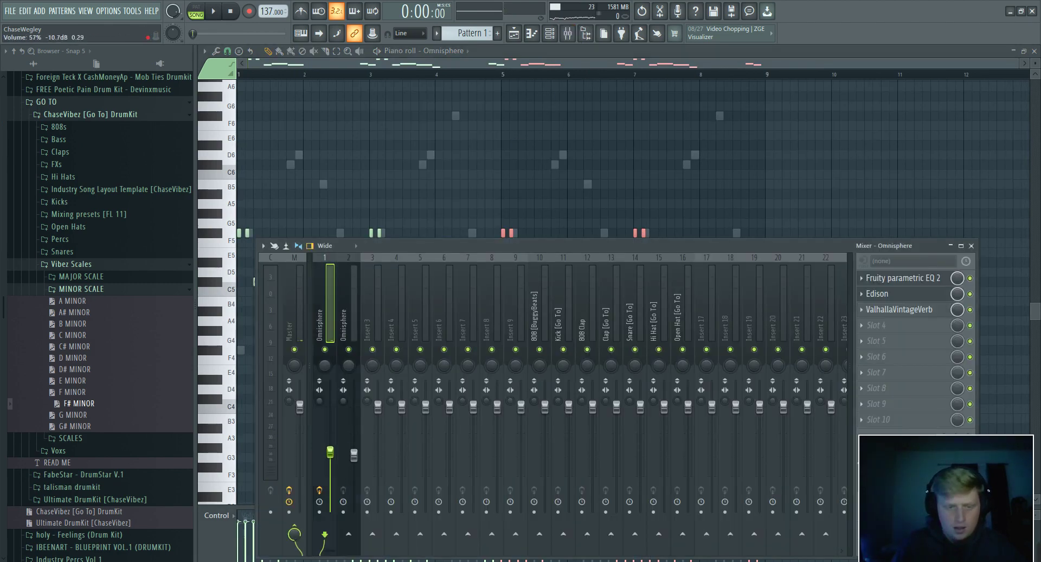
Step: Lower the pitch of the audio clip on playlist Track 1 and set its time stretching mode to Auto
{"action": "key", "text": "F6"}
{"action": "left_click", "coordinate": [461, 222]}
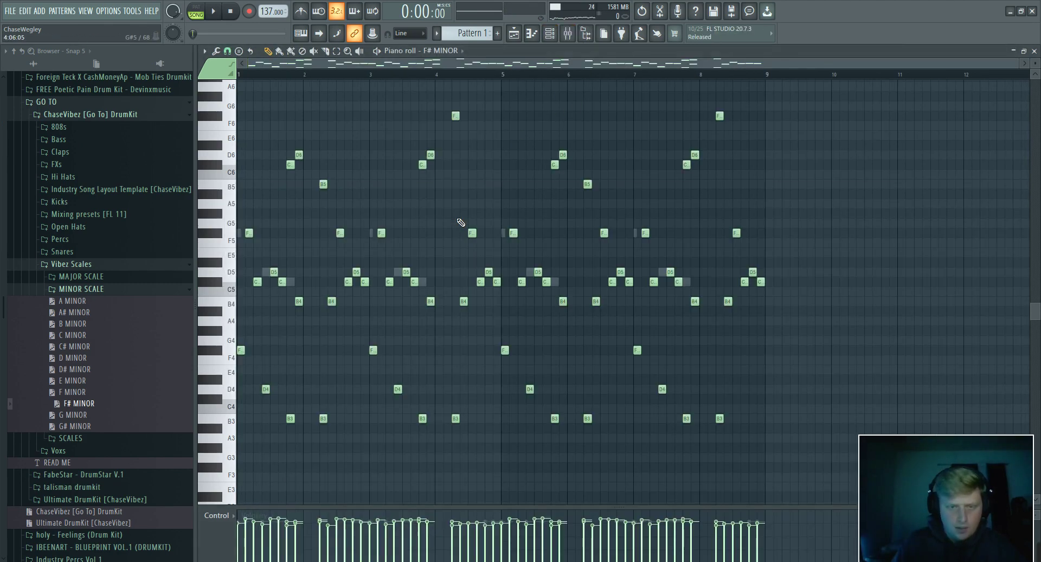
{"action": "left_click", "coordinate": [514, 33]}
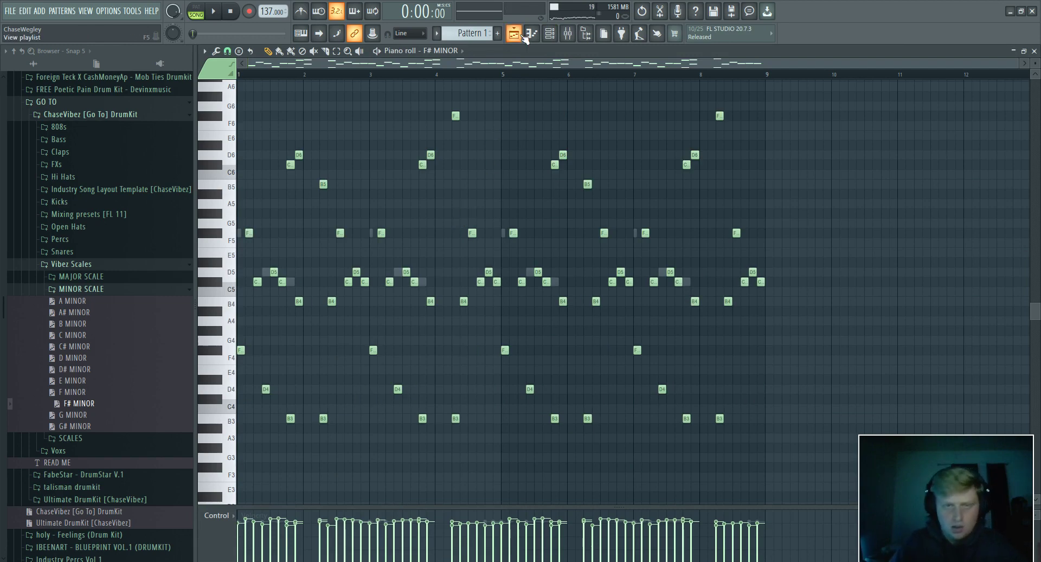
{"action": "double_click", "coordinate": [427, 105]}
{"action": "left_click_drag", "start_coordinate": [469, 258], "coordinate": [469, 303]}
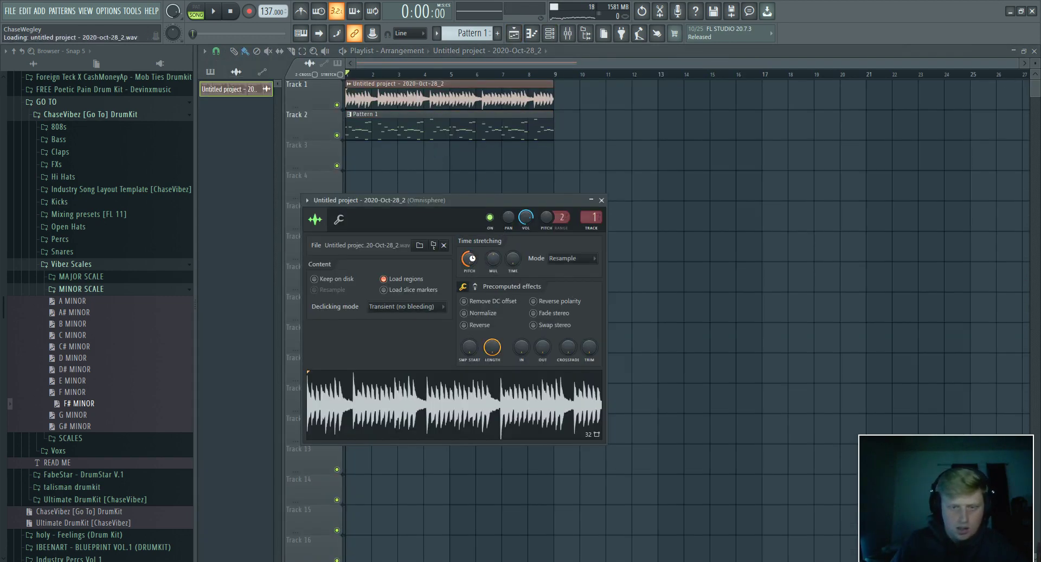
{"action": "key", "text": "space"}
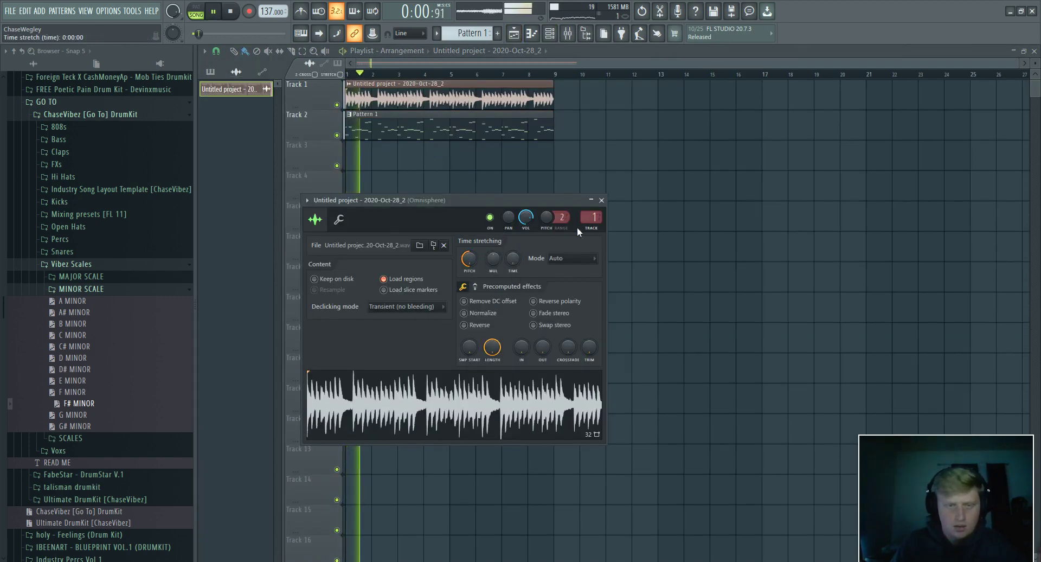
{"action": "left_click", "coordinate": [601, 200]}
Step: Check the mixer levels during playback and bring up the channel rack
{"action": "key", "text": "F9"}
{"action": "key", "text": "space"}
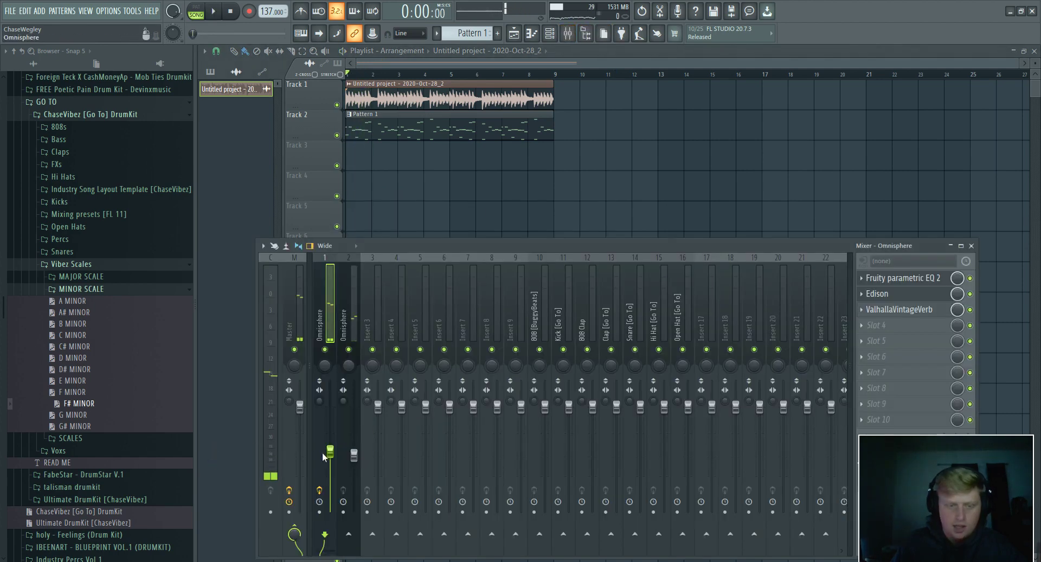
{"action": "left_click", "coordinate": [549, 43]}
{"action": "key", "text": "space"}
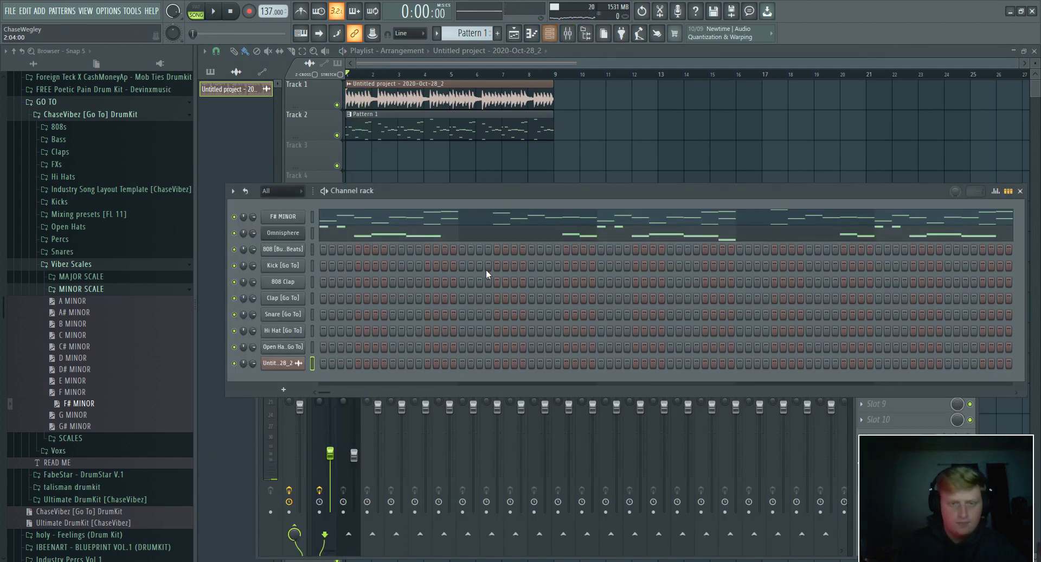
Step: Delete the seven drum channels, from the 808 through the open hat, from the channel rack
{"action": "right_click", "coordinate": [283, 249]}
{"action": "left_click", "coordinate": [338, 364]}
{"action": "right_click", "coordinate": [298, 254]}
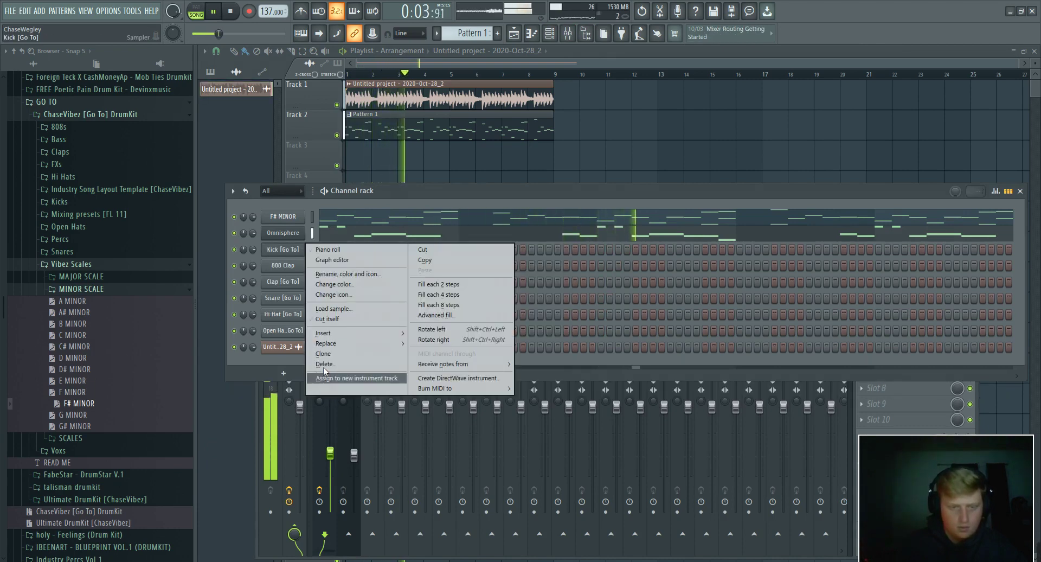
{"action": "left_click", "coordinate": [325, 364]}
{"action": "right_click", "coordinate": [302, 263]}
{"action": "left_click", "coordinate": [325, 364]}
{"action": "right_click", "coordinate": [303, 248]}
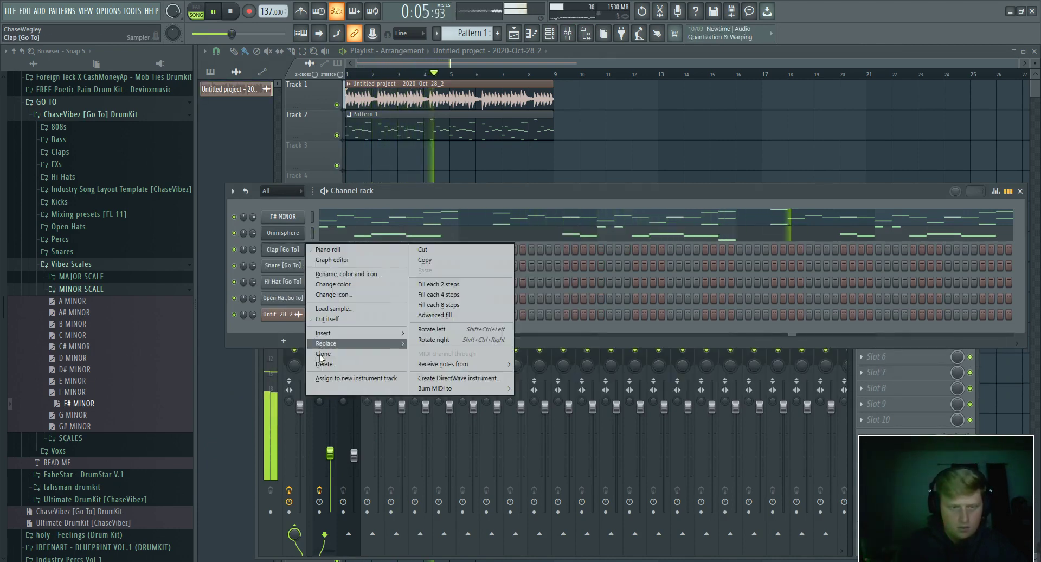
{"action": "left_click", "coordinate": [325, 363]}
{"action": "right_click", "coordinate": [303, 249]}
{"action": "left_click", "coordinate": [328, 363]}
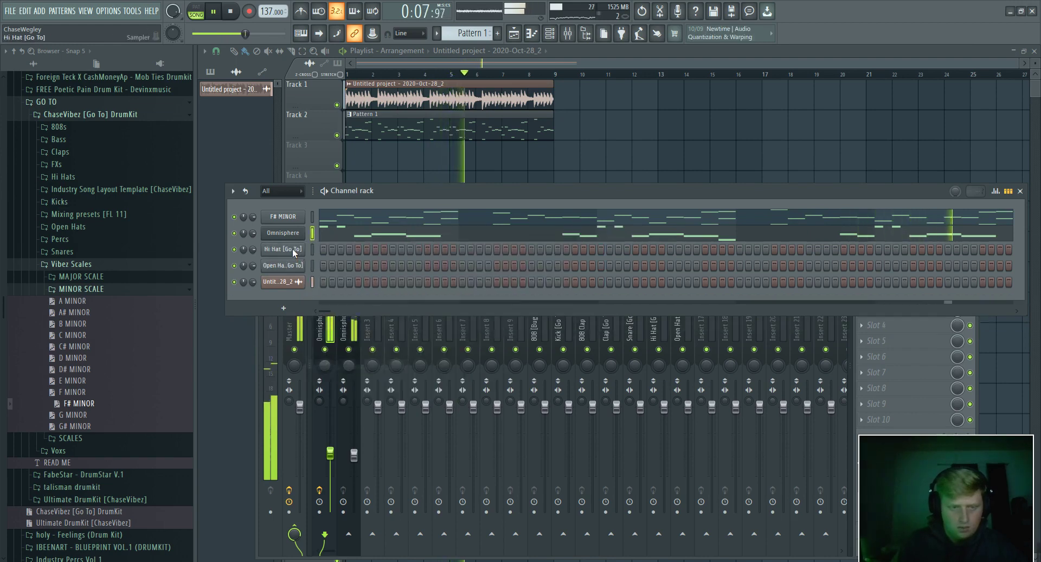
{"action": "right_click", "coordinate": [292, 248]}
{"action": "left_click", "coordinate": [325, 363]}
{"action": "right_click", "coordinate": [292, 249]}
{"action": "left_click", "coordinate": [326, 364]}
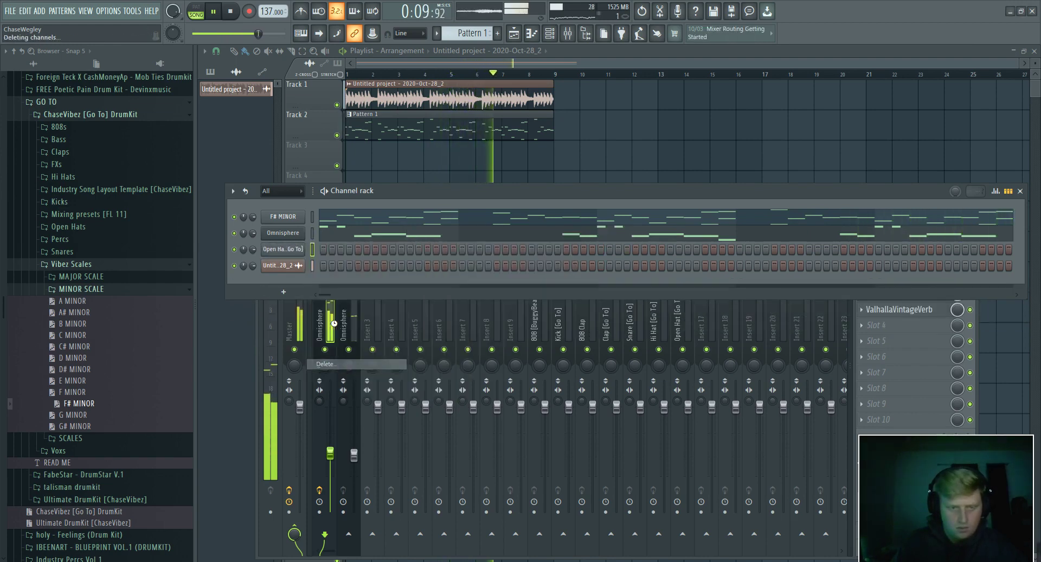
Step: Insert another Omnisphere instance and switch its patch browser to the User directory
{"action": "right_click", "coordinate": [287, 233]}
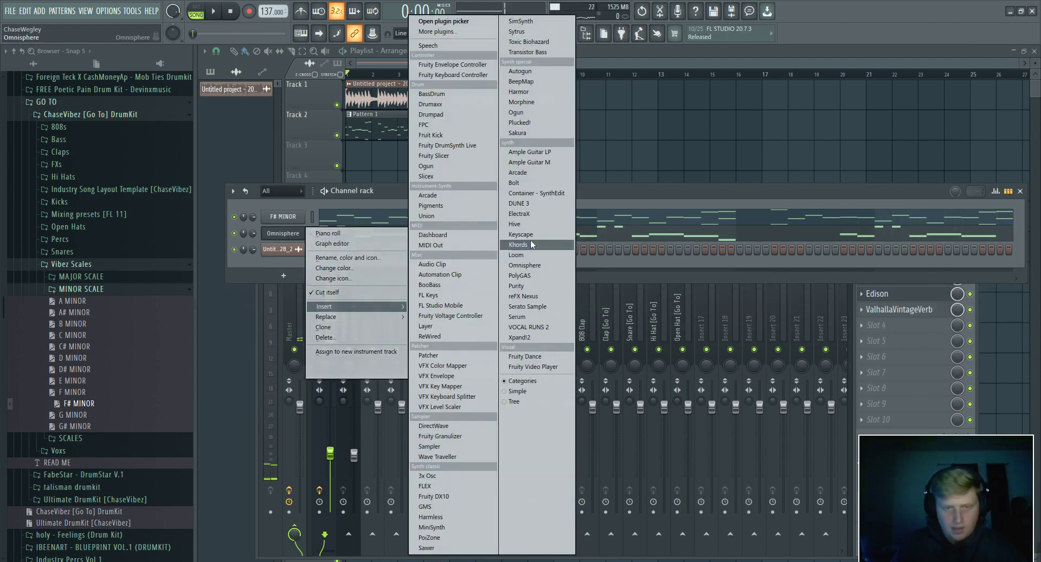
{"action": "left_click", "coordinate": [529, 266]}
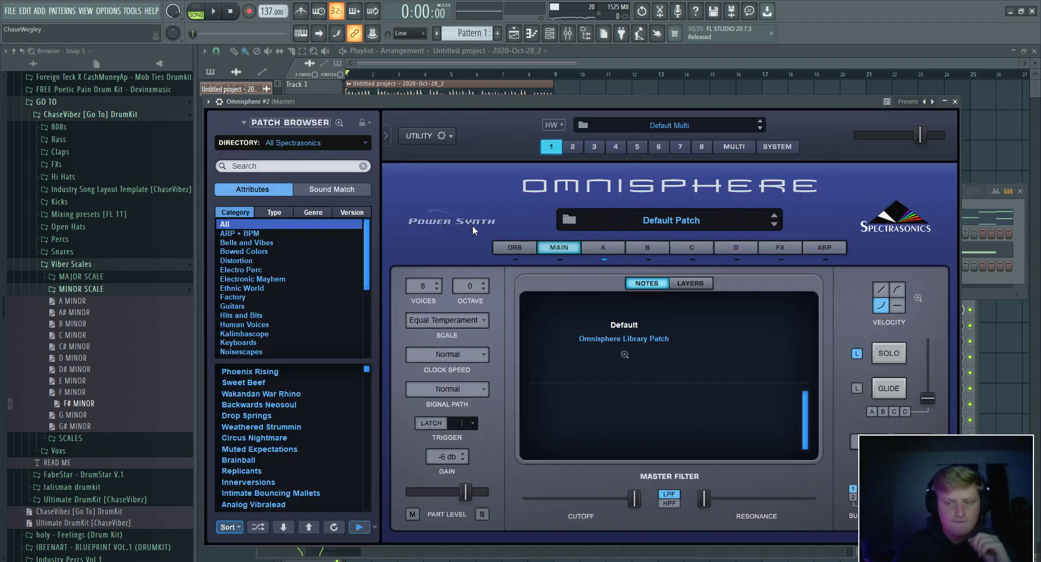
{"action": "left_click", "coordinate": [312, 167]}
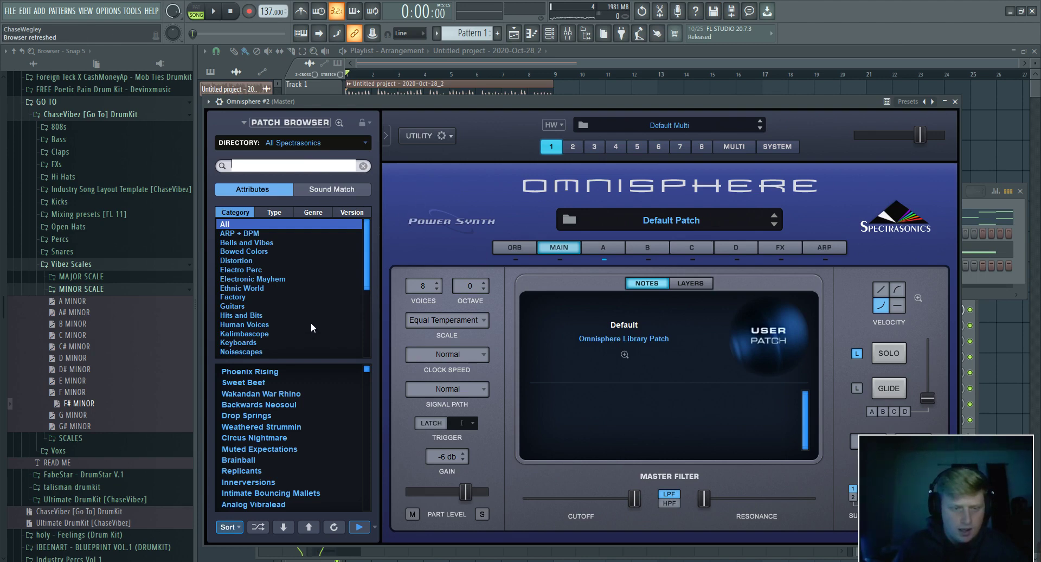
{"action": "scroll", "coordinate": [316, 145], "scroll_direction": "down", "scroll_amount": 1}
{"action": "left_click", "coordinate": [316, 145]}
{"action": "mouse_move", "coordinate": [326, 223]}
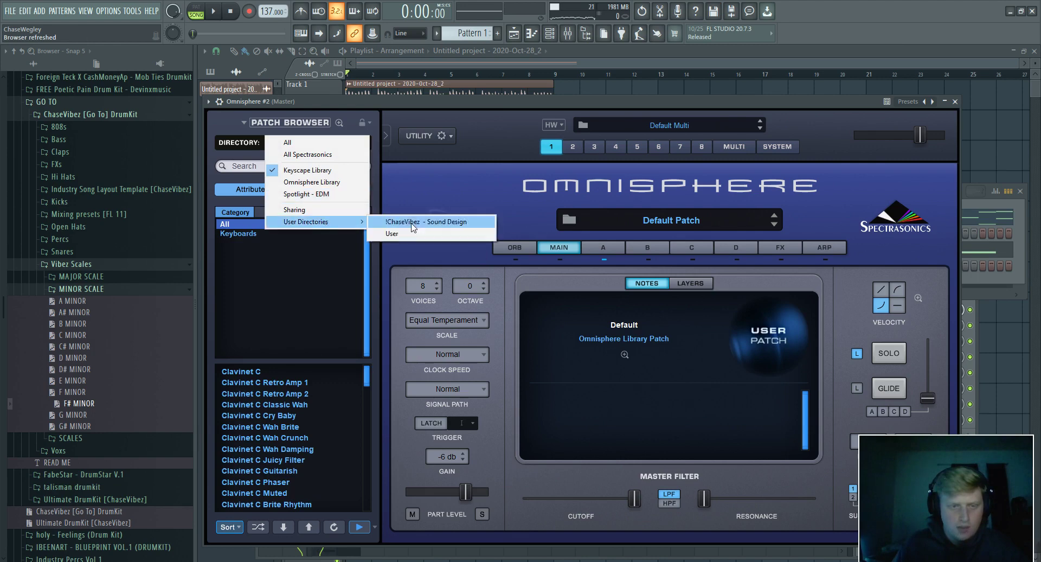
{"action": "left_click", "coordinate": [391, 234]}
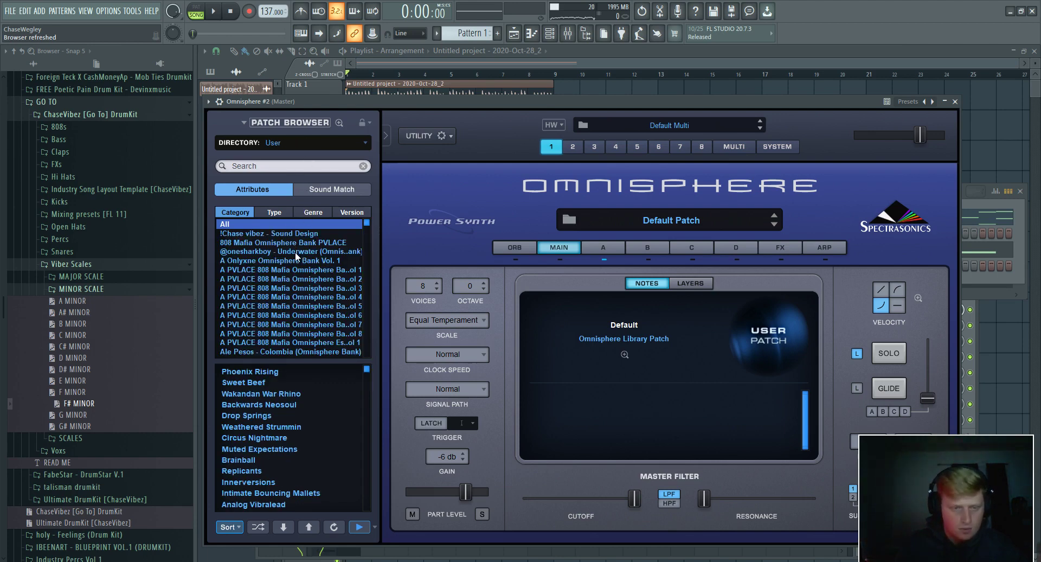
{"action": "scroll", "coordinate": [281, 431], "scroll_direction": "down", "scroll_amount": 12}
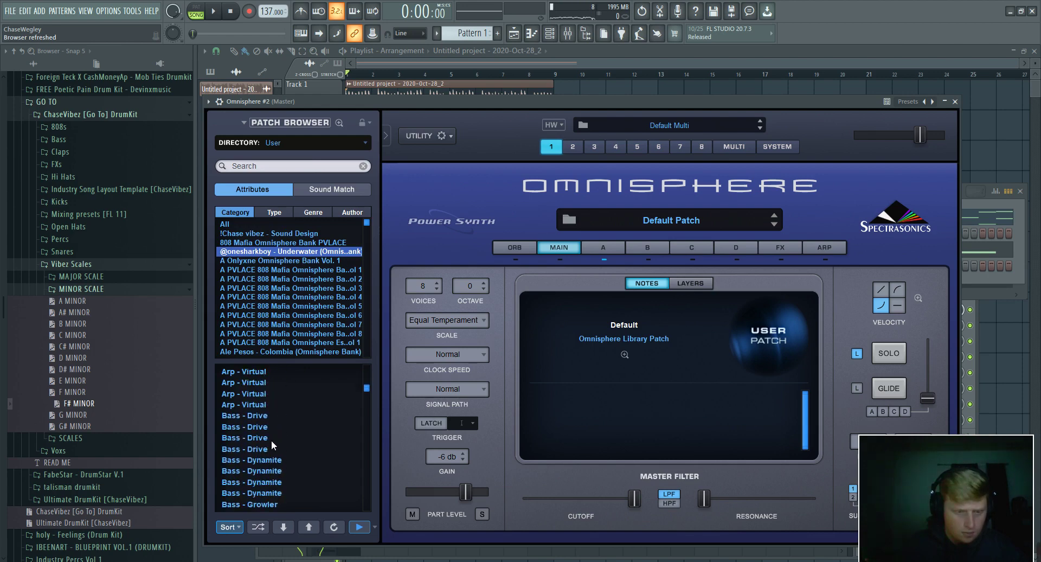
{"action": "scroll", "coordinate": [269, 469], "scroll_direction": "down", "scroll_amount": 2}
{"action": "left_click", "coordinate": [283, 468]}
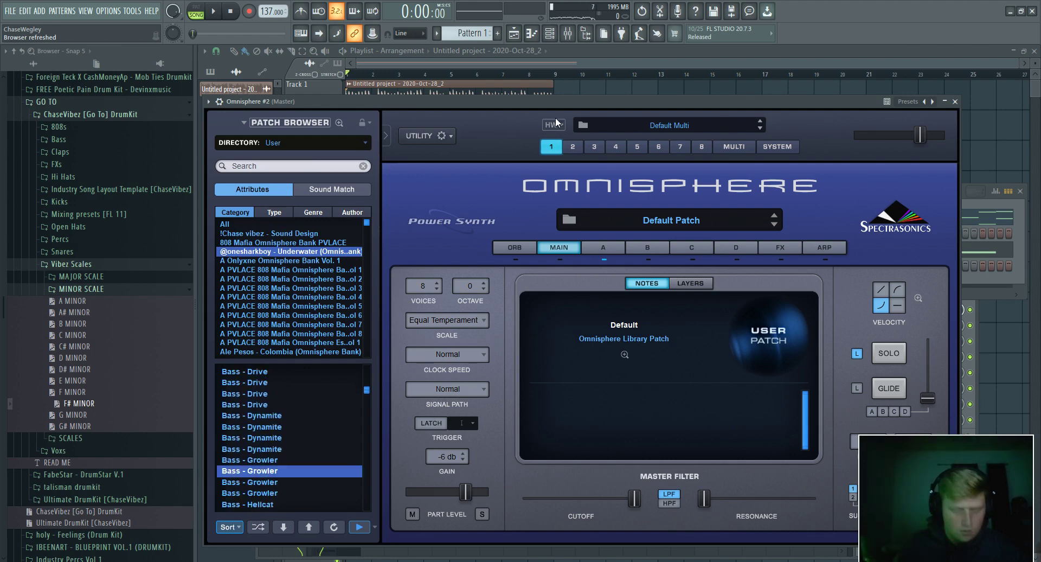
Step: Open the piano roll for Omnisphere #2 and place F#4, D4 and B3 notes in bar 1 along the ghost melody's lowest notes
{"action": "left_click", "coordinate": [552, 31]}
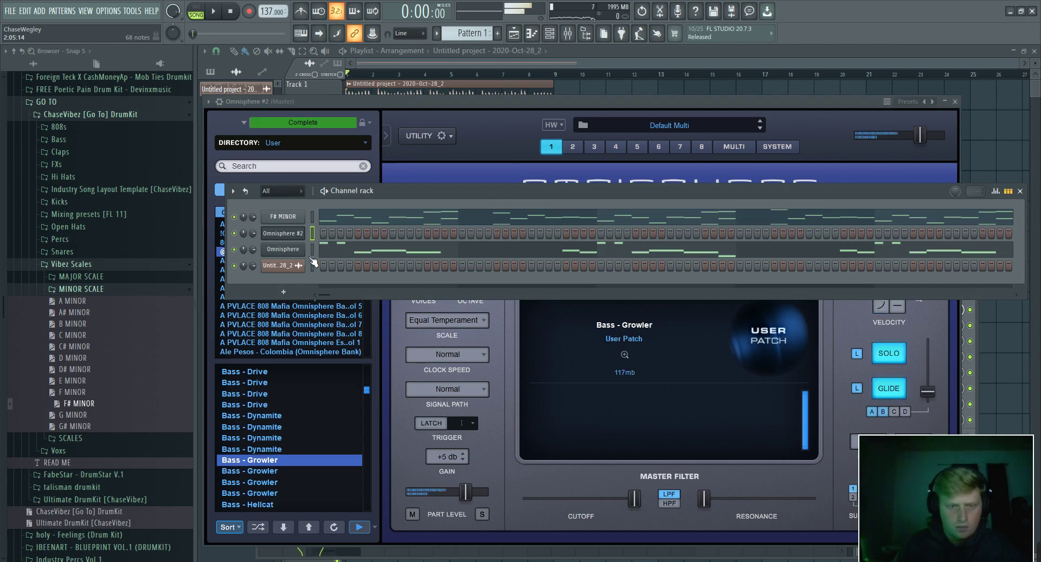
{"action": "right_click", "coordinate": [301, 235]}
{"action": "left_click", "coordinate": [311, 237]}
{"action": "left_click", "coordinate": [244, 350]}
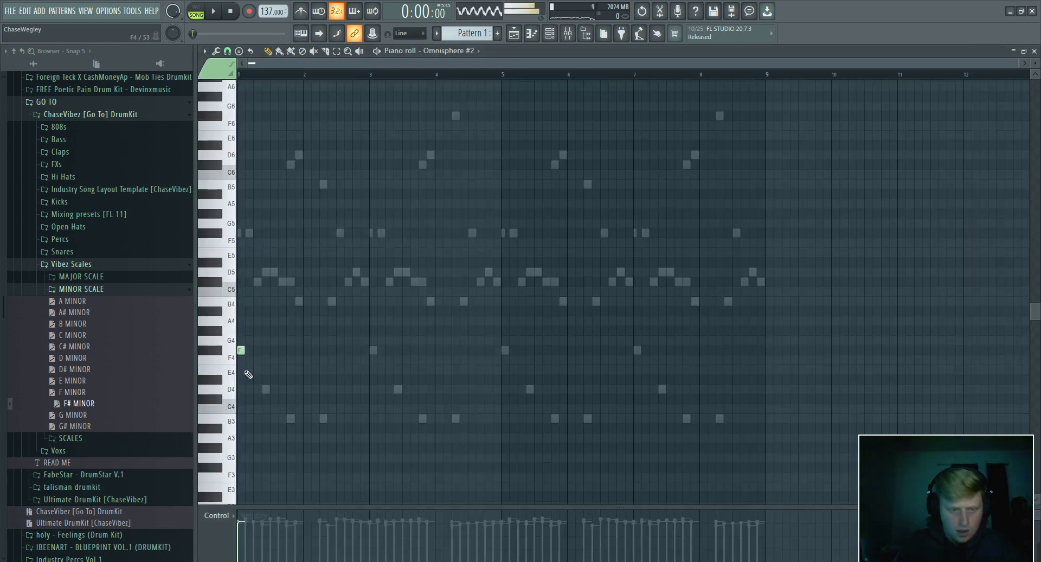
{"action": "left_click", "coordinate": [265, 388], "text": "shift"}
{"action": "left_click", "coordinate": [290, 418], "text": "shift"}
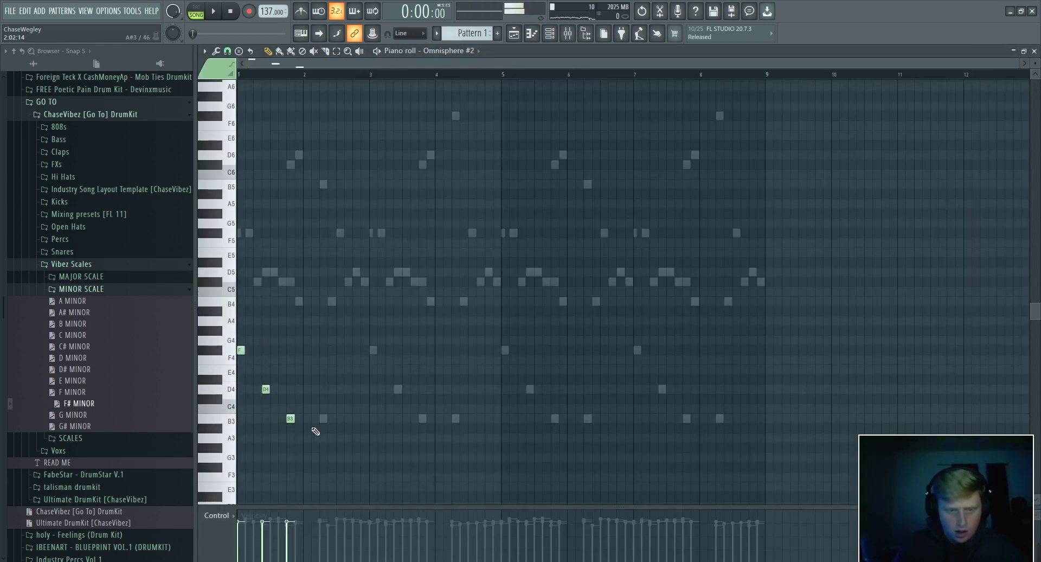
Step: Add D4 and B3 notes in bar 3 and an F#4 at bar 5, and lengthen the phrase's notes to legato
{"action": "left_click", "coordinate": [373, 350], "text": "shift"}
{"action": "left_click", "coordinate": [397, 389], "text": "shift"}
{"action": "left_click", "coordinate": [426, 418], "text": "shift"}
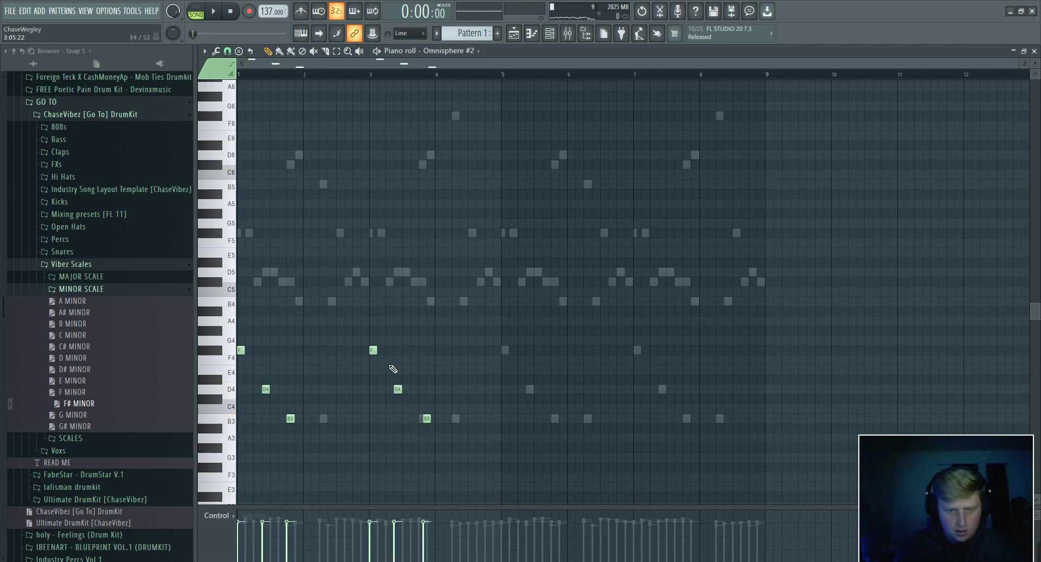
{"action": "left_click", "coordinate": [373, 349], "text": "shift"}
{"action": "key", "text": "ctrl+l"}
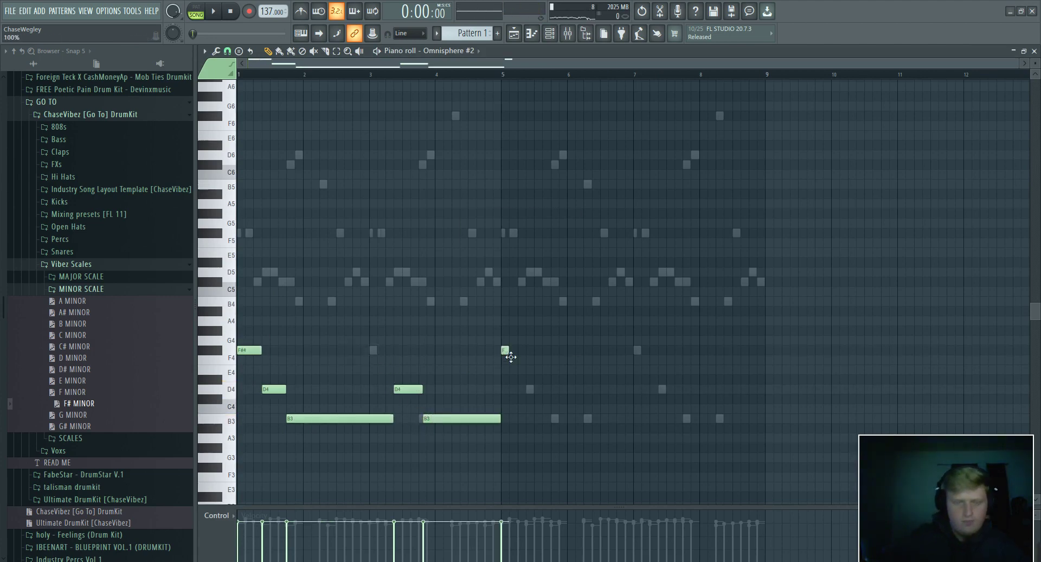
Step: Remove the F#4 at bar 5 and shorten the first B3 note to end at bar 3 during playback
{"action": "key", "text": "space"}
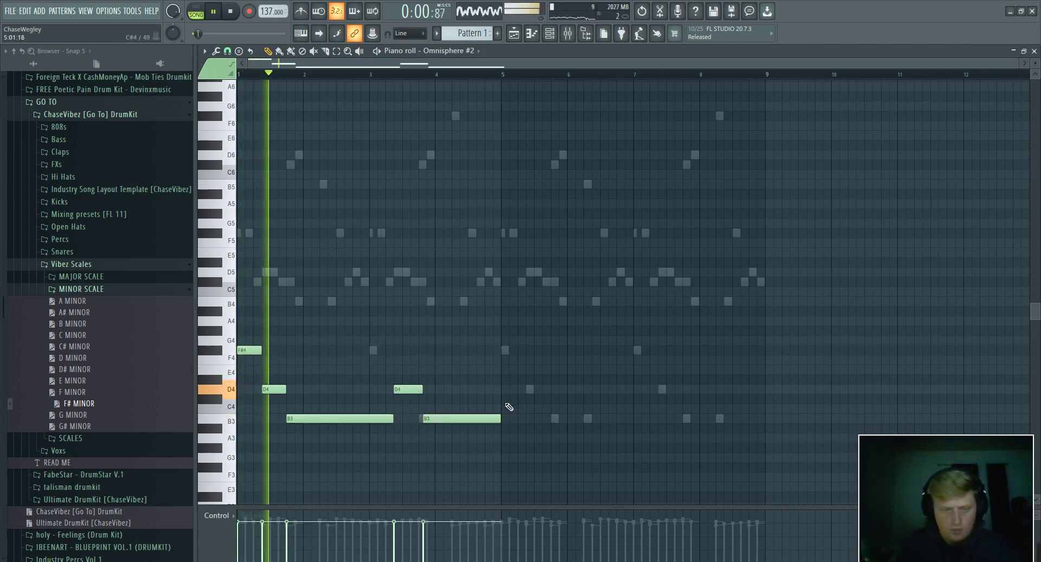
{"action": "left_click_drag", "start_coordinate": [614, 468], "coordinate": [95, 284]}
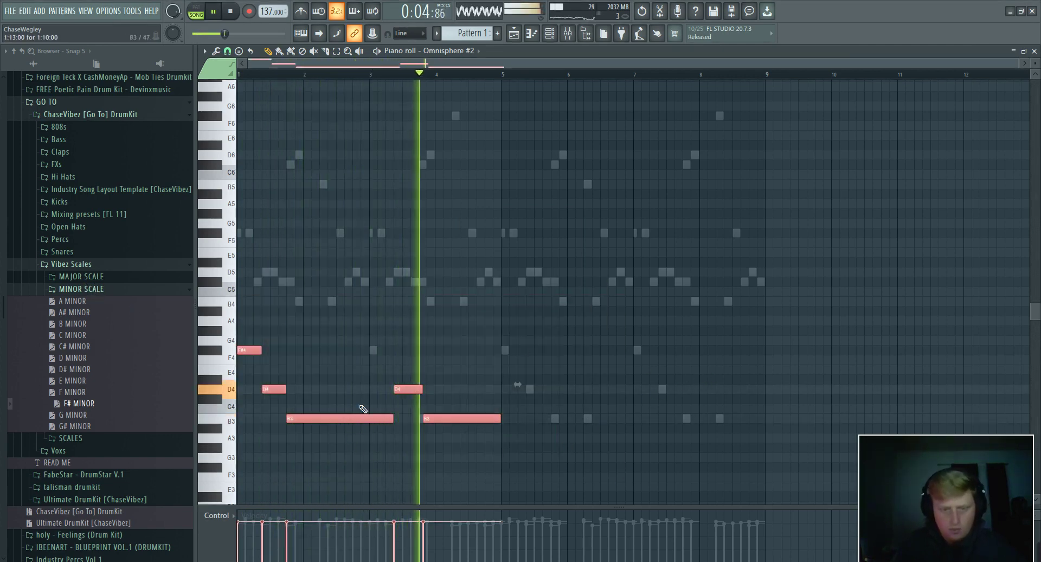
{"action": "key", "text": "ctrl+d"}
{"action": "left_click_drag", "start_coordinate": [393, 420], "coordinate": [370, 429]}
{"action": "key", "text": "space"}
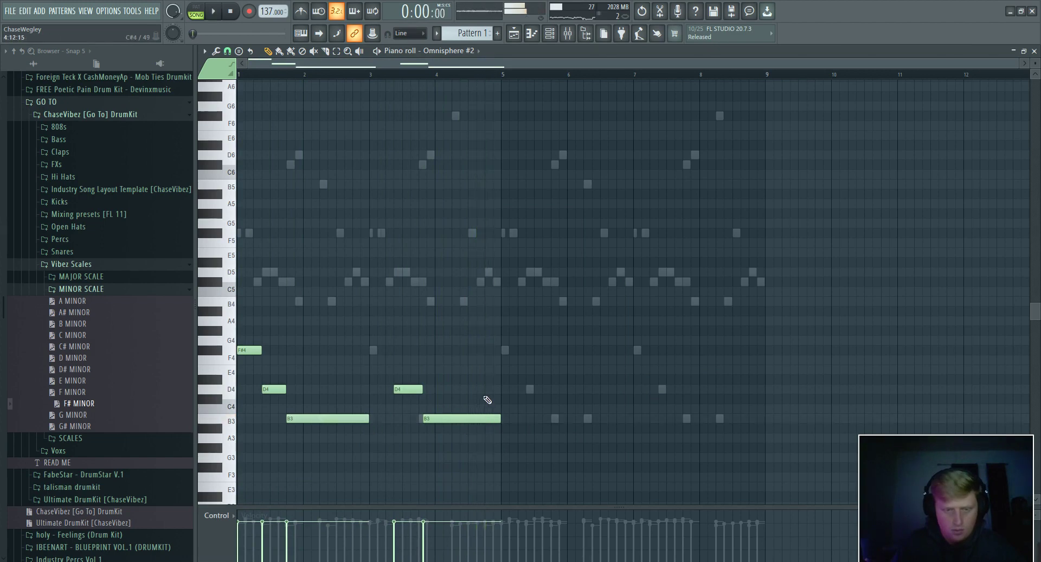
Step: Place a C#5 note late in bar 4 and transpose it down one octave to C#4
{"action": "left_click", "coordinate": [476, 420], "text": "ctrl"}
{"action": "left_click", "coordinate": [479, 283]}
{"action": "left_click", "coordinate": [491, 284], "text": "ctrl"}
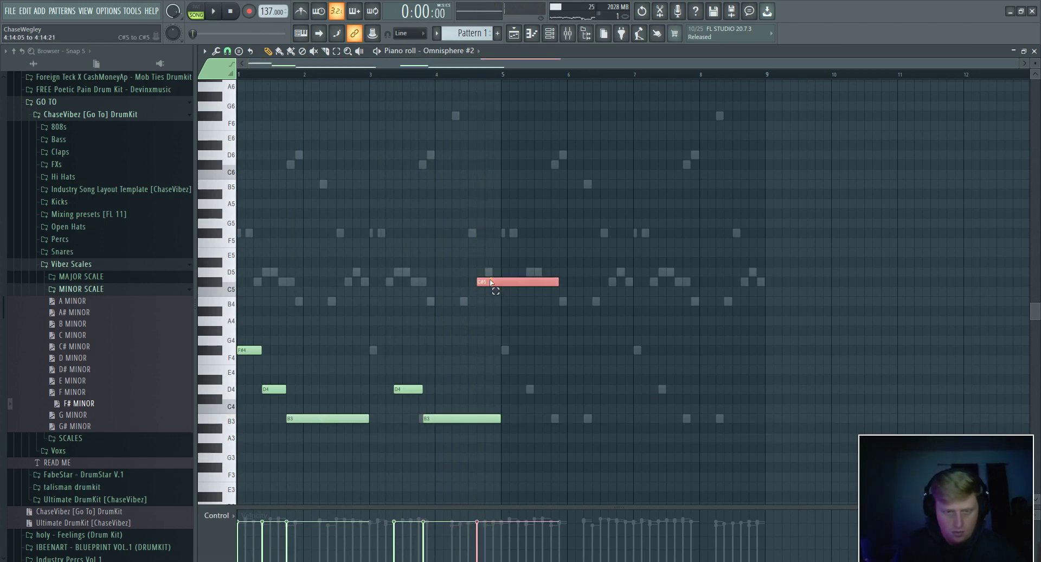
{"action": "key", "text": "ctrl+Down"}
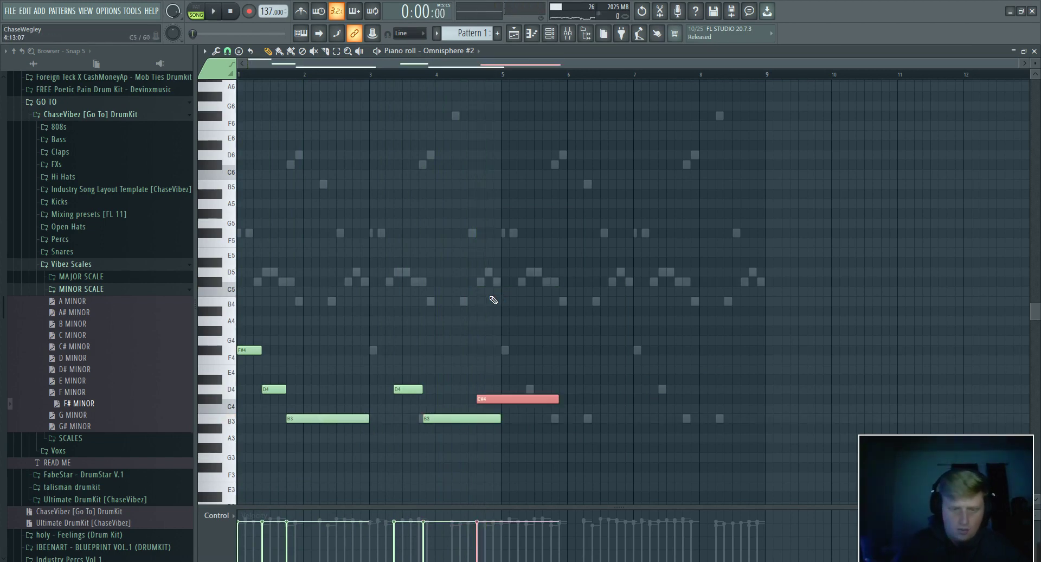
Step: Trim the phrase's notes to legato using a temporary G#3 at bar 5, and end the first B3 at bar 3
{"action": "left_click", "coordinate": [503, 447]}
{"action": "key", "text": "space"}
{"action": "key", "text": "ctrl+l"}
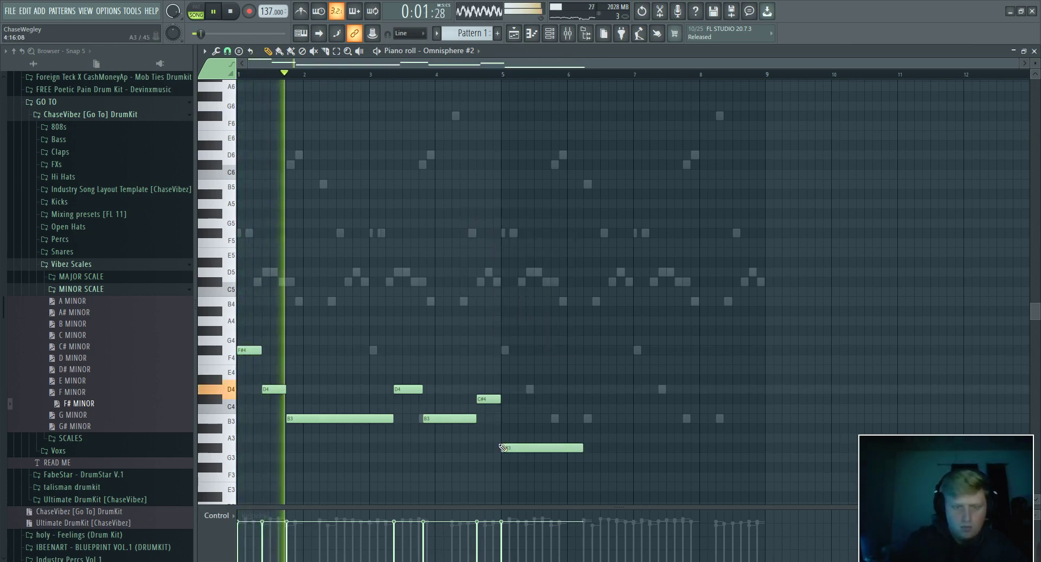
{"action": "left_click_drag", "start_coordinate": [393, 418], "coordinate": [382, 437]}
{"action": "right_click", "coordinate": [548, 448]}
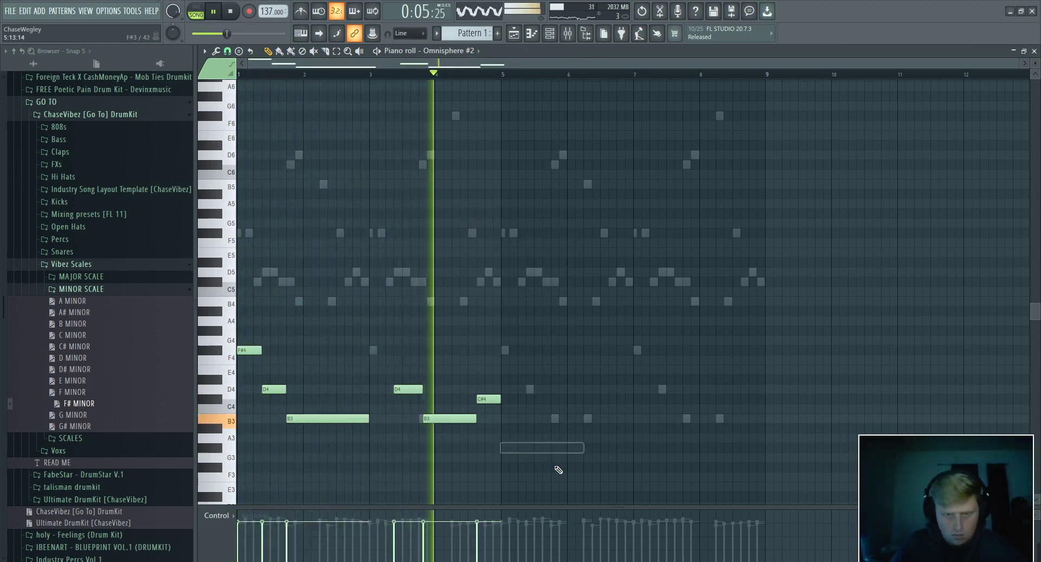
Step: Duplicate the four-bar bass phrase at bar 5 and shift the second B3 of each half slightly earlier
{"action": "key", "text": "ctrl+b"}
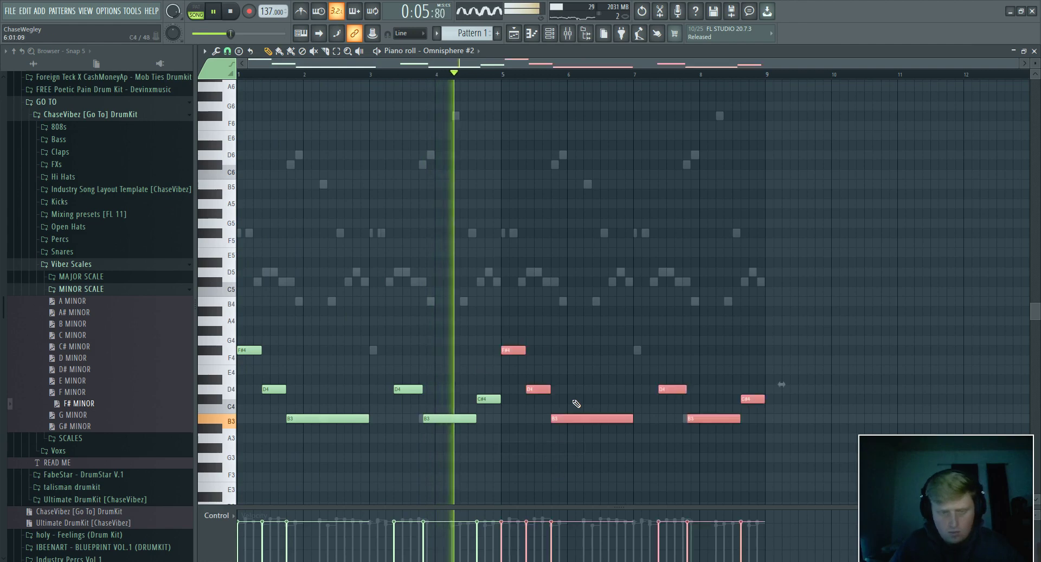
{"action": "left_click", "coordinate": [708, 419], "text": "ctrl+shift"}
{"action": "left_click_drag", "start_coordinate": [708, 419], "coordinate": [704, 422]}
{"action": "left_click", "coordinate": [712, 448]}
{"action": "right_click", "coordinate": [713, 448]}
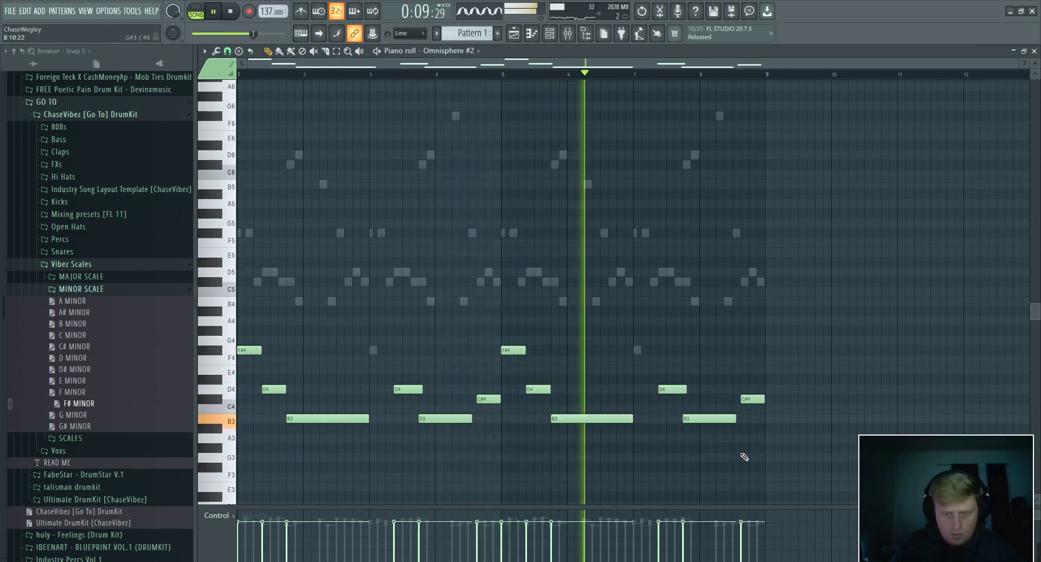
Step: Apply legato to the closing notes in bars 3–4 and 7–8 so each shifted B3 meets its C#4, and play the result
{"action": "key", "text": "space"}
{"action": "left_click_drag", "start_coordinate": [822, 452], "coordinate": [658, 355]}
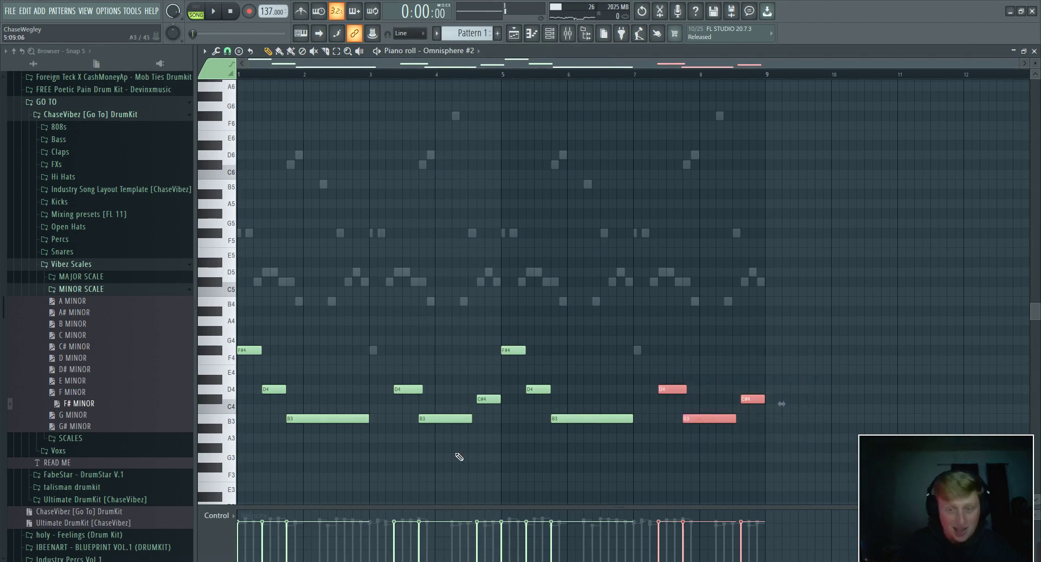
{"action": "left_click_drag", "start_coordinate": [492, 442], "coordinate": [451, 389]}
{"action": "key", "text": "ctrl+l"}
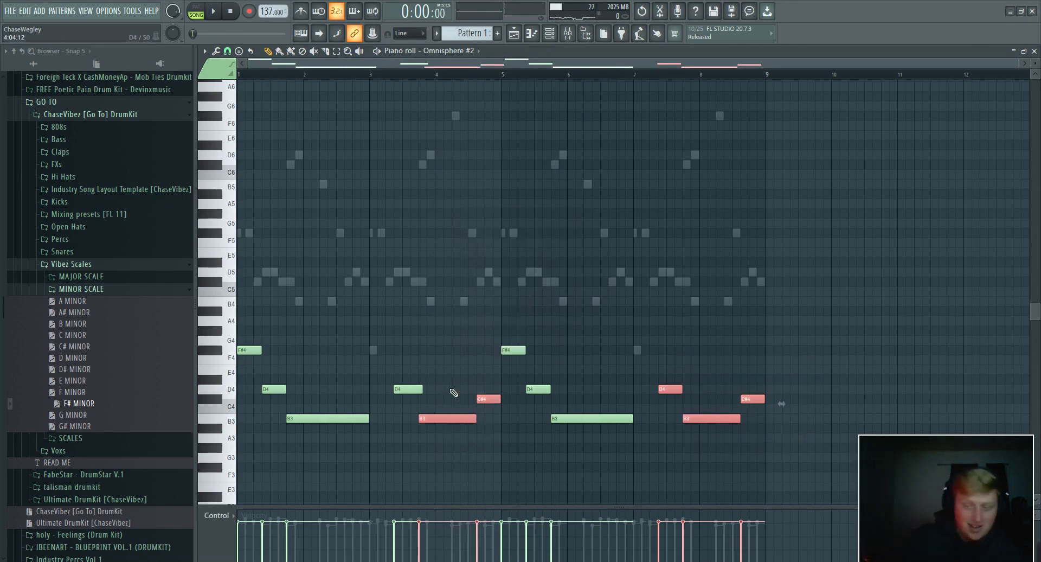
{"action": "key", "text": "space"}
{"action": "left_click", "coordinate": [631, 281]}
{"action": "right_click", "coordinate": [633, 281]}
Step: Bring up the channel rack, stop playback, and start saving the project under a new name in FL 20 FLPS > October 2020
{"action": "left_click", "coordinate": [549, 33]}
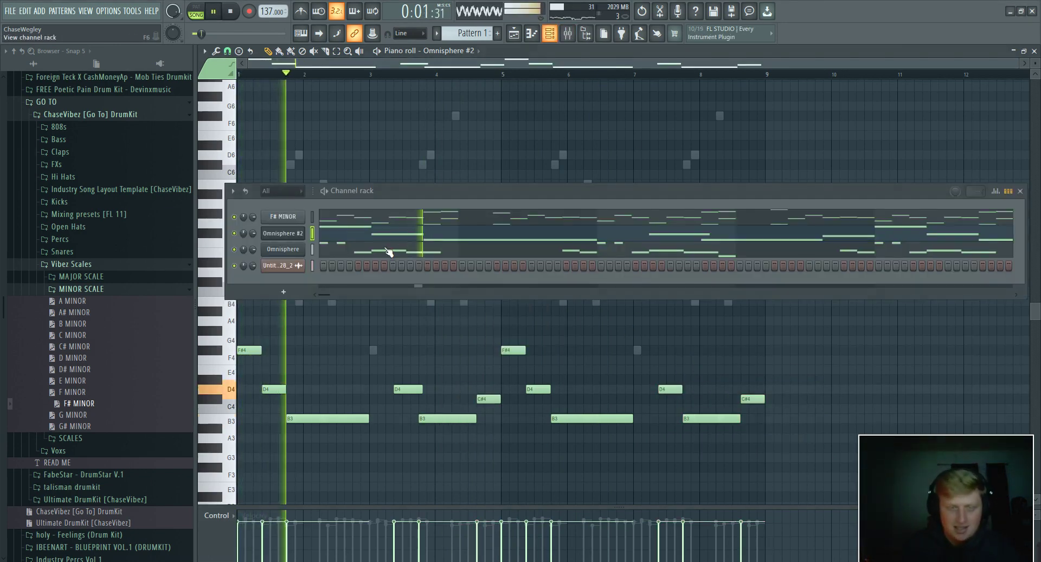
{"action": "key", "text": "space"}
{"action": "key", "text": "ctrl+shift+s"}
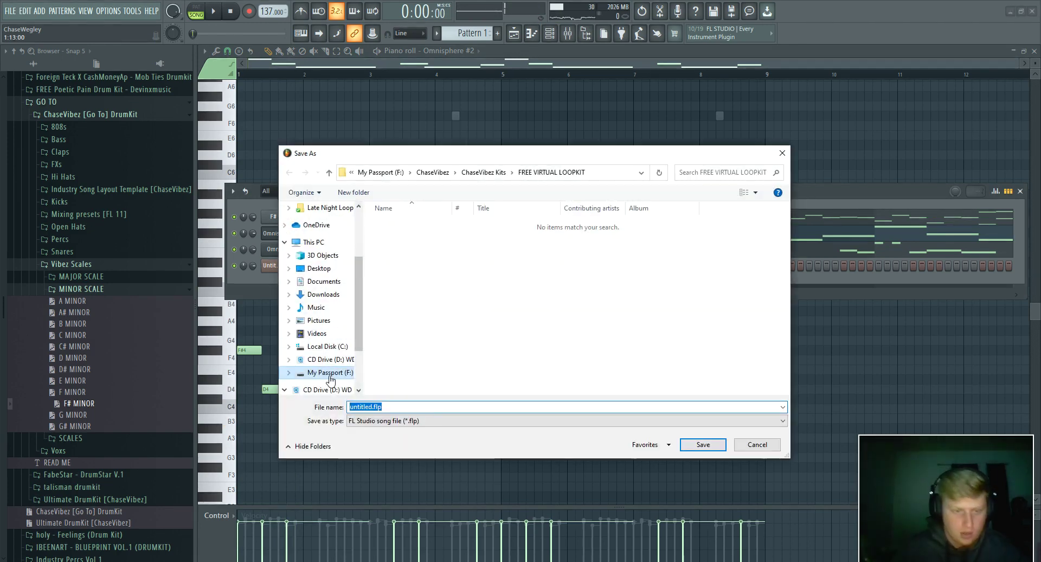
{"action": "left_click", "coordinate": [380, 171]}
{"action": "double_click", "coordinate": [429, 292]}
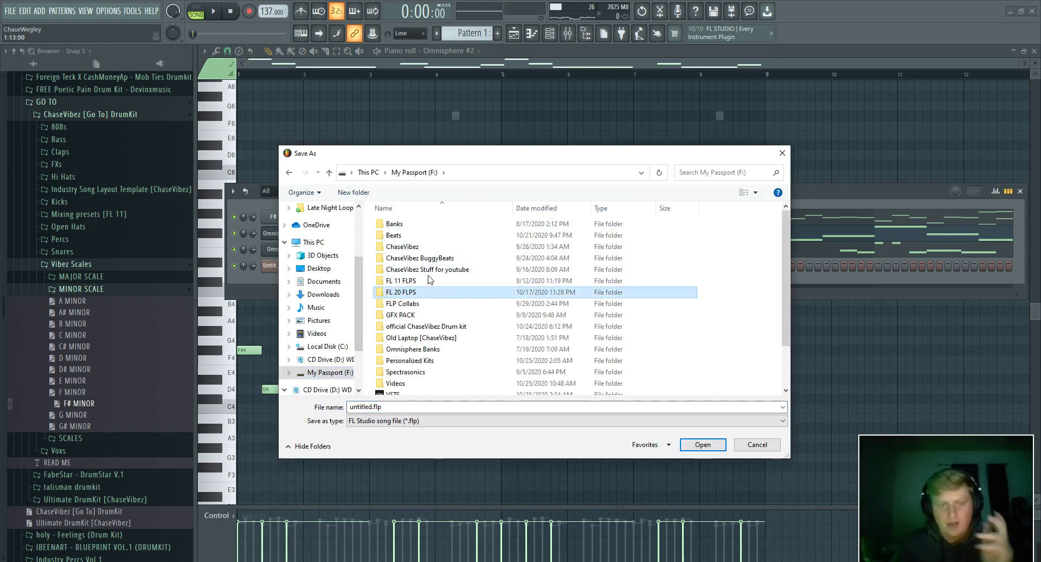
{"action": "double_click", "coordinate": [425, 228]}
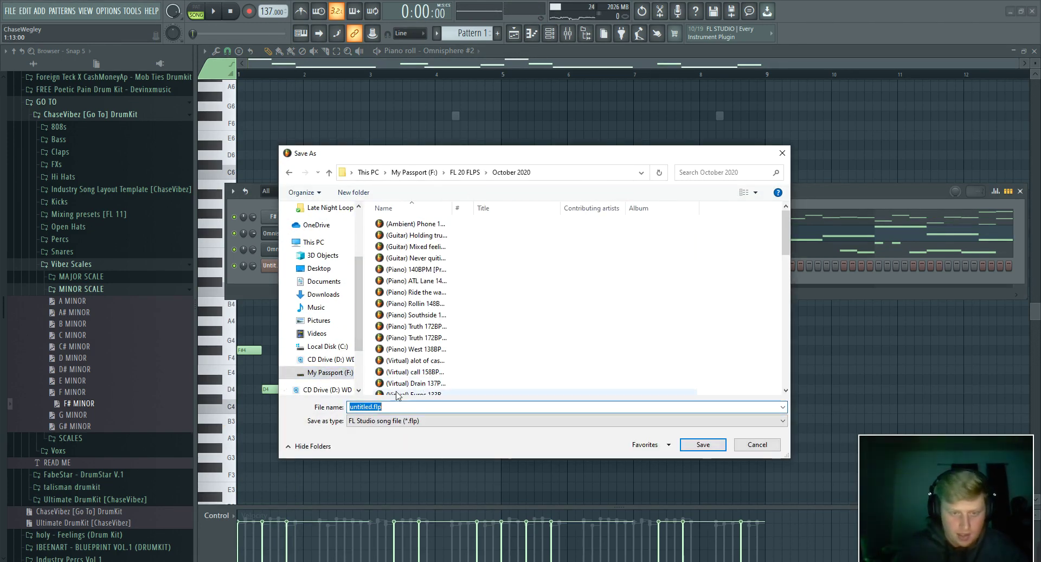
Step: Save the project as "(Virtual) HyperLuv 137BPM Key F# [Prod. ChaseVibez]" in the October 2020 folder
{"action": "type", "text": "(Vir"}
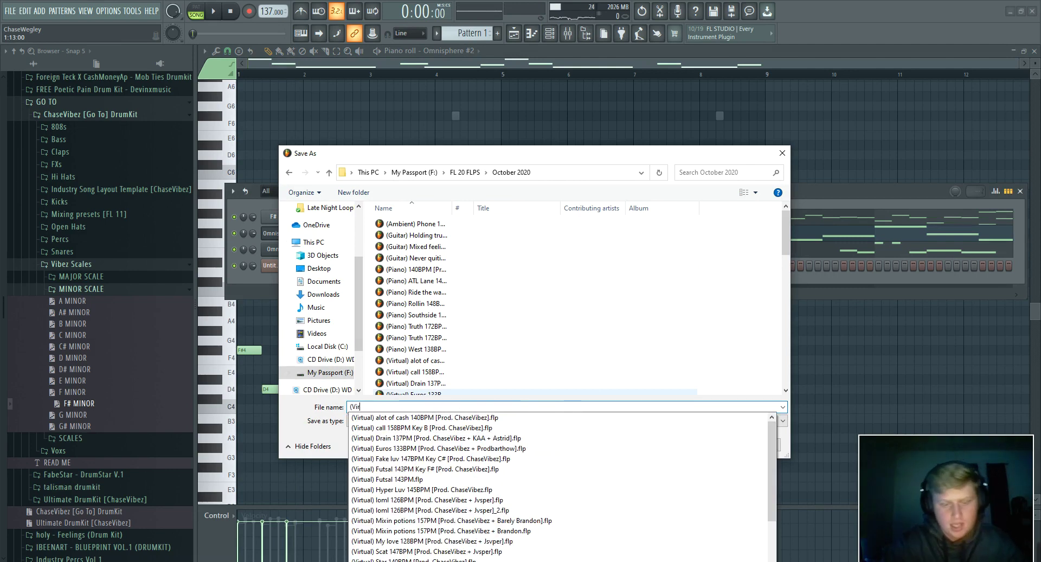
{"action": "type", "text": "taul"}
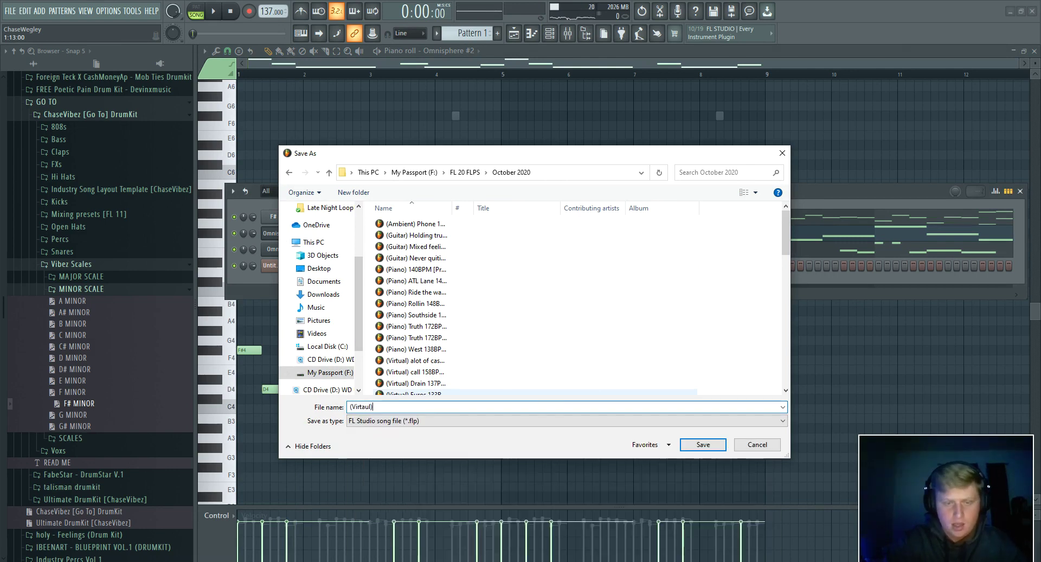
{"action": "key", "text": "BackSpace"}
{"action": "key", "text": "BackSpace"}
{"action": "key", "text": "BackSpace"}
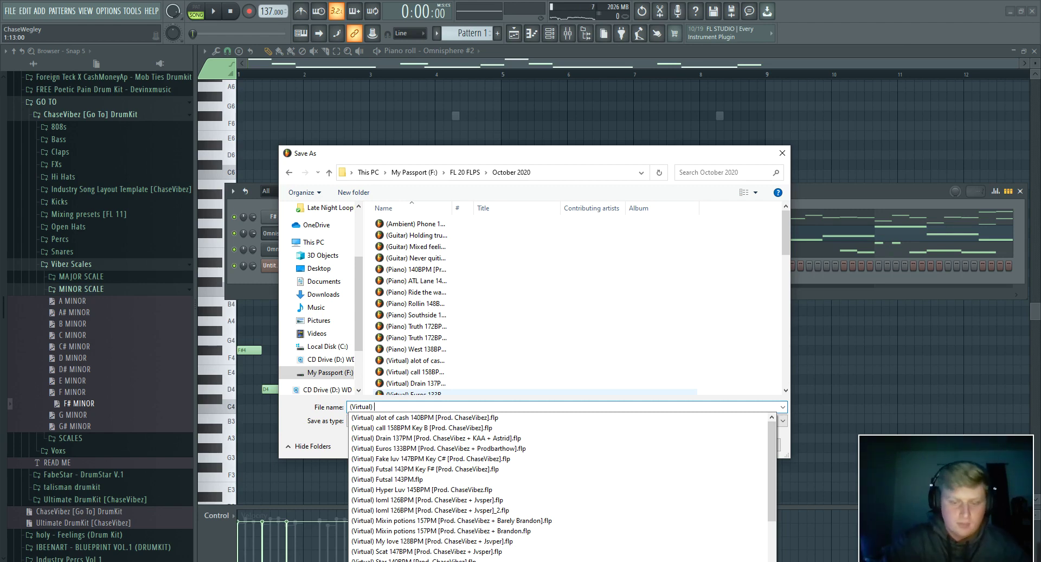
{"action": "type", "text": "i"}
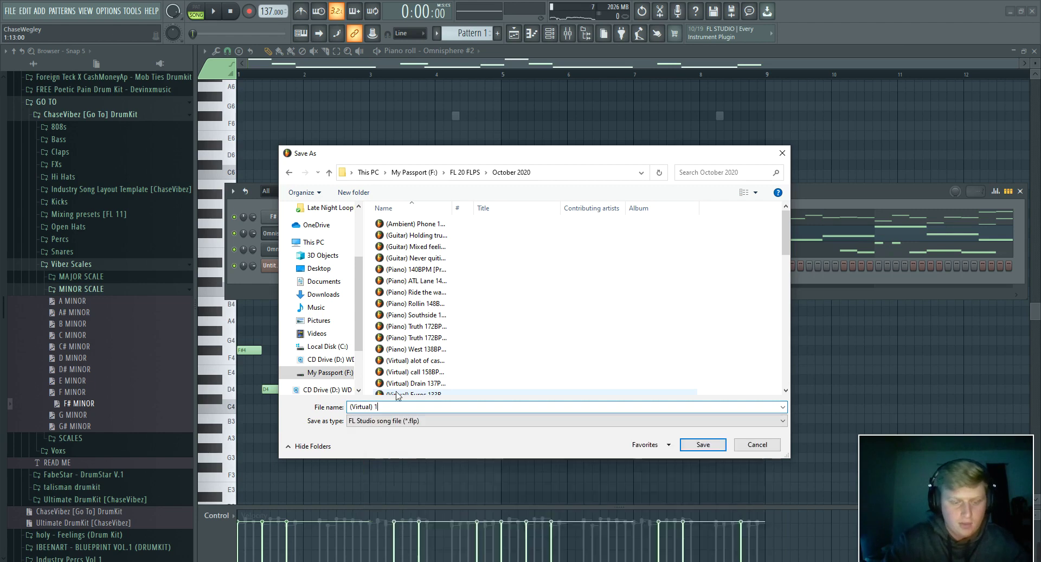
{"action": "key", "text": "BackSpace"}
{"action": "type", "text": "Hy"}
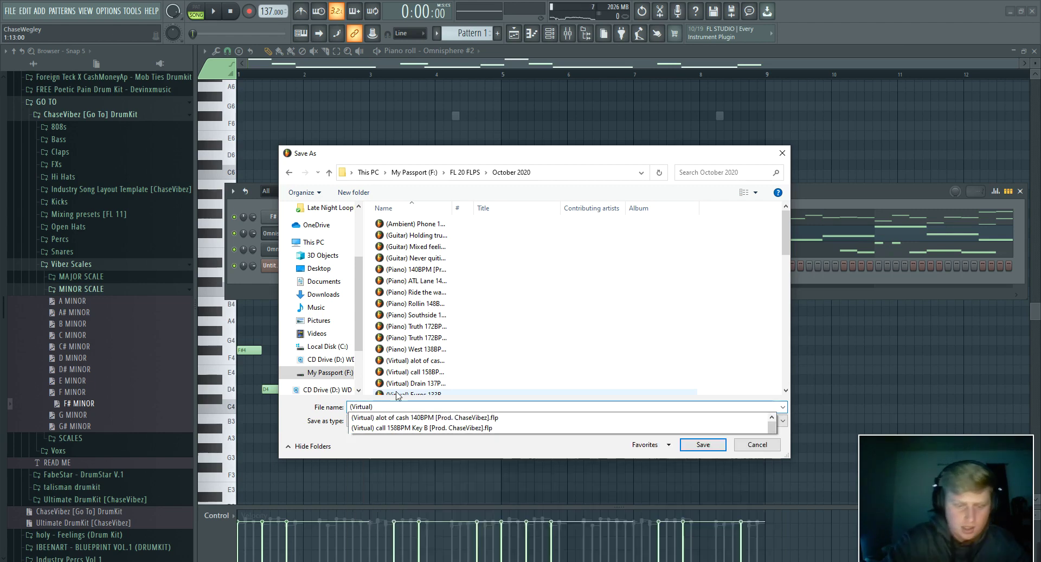
{"action": "type", "text": "perLuv"}
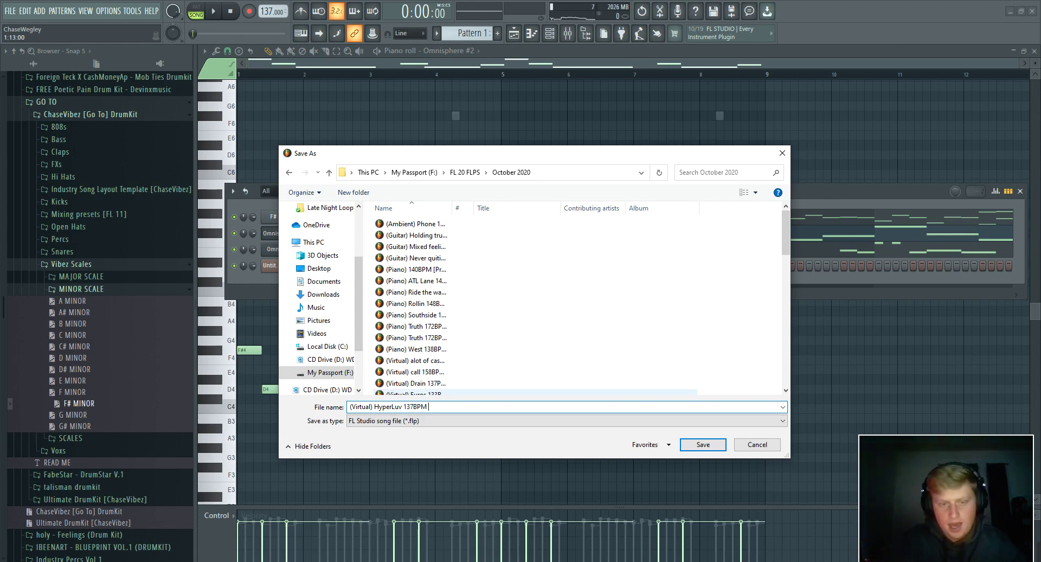
{"action": "type", "text": "137BPM"}
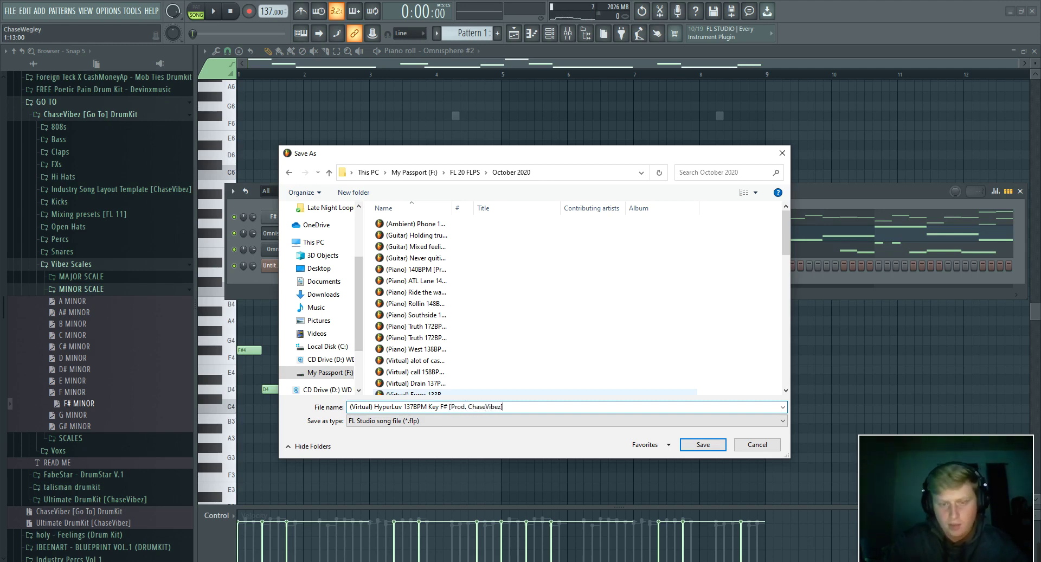
{"action": "key", "text": "Return"}
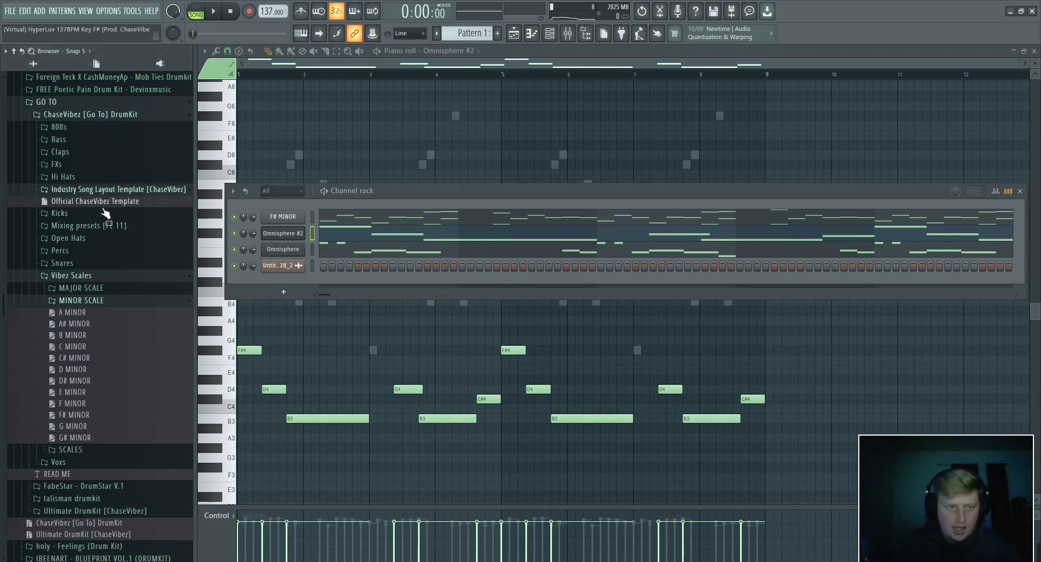
Step: Look through the Hi Hats samples, bring up the playlist, and collapse the ChaseVibez [Go To] DrumKit folder
{"action": "left_click", "coordinate": [63, 177]}
{"action": "left_click", "coordinate": [514, 33]}
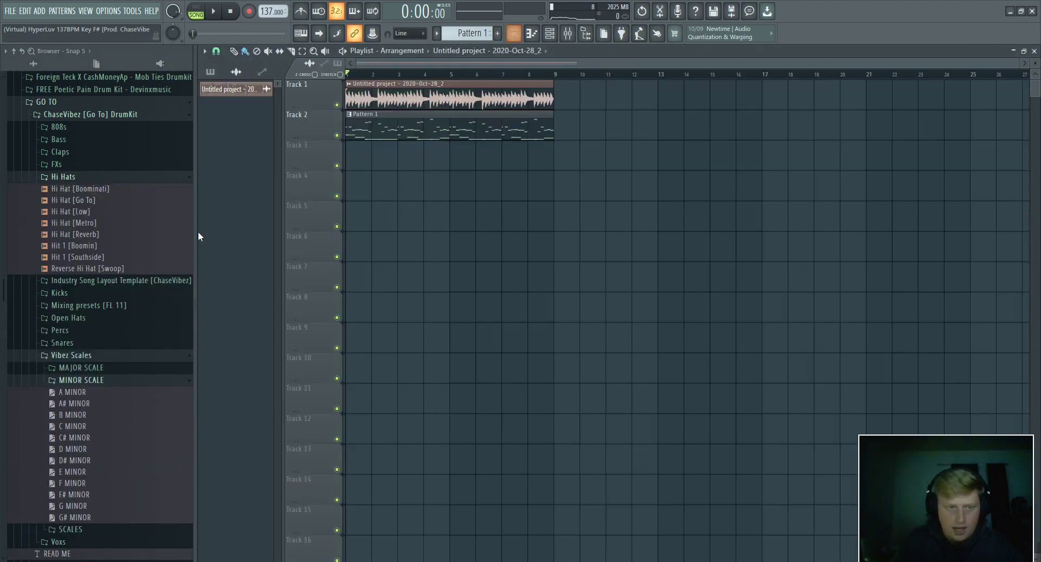
{"action": "left_click_drag", "start_coordinate": [81, 204], "coordinate": [152, 187]}
{"action": "left_click", "coordinate": [117, 178]}
{"action": "left_click", "coordinate": [123, 115]}
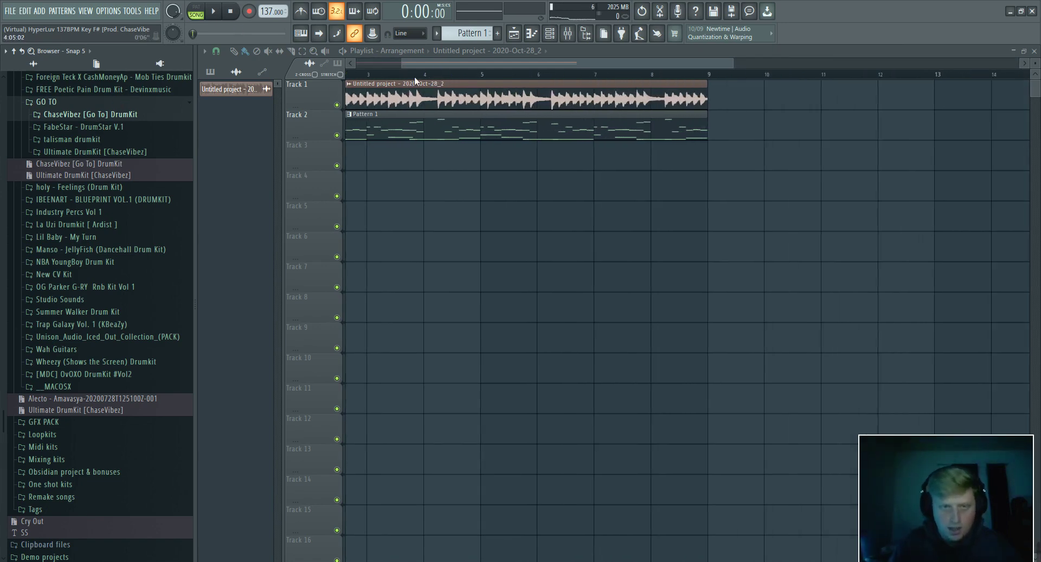
{"action": "scroll", "coordinate": [415, 85], "scroll_direction": "up", "scroll_amount": 3}
{"action": "scroll", "coordinate": [415, 86], "scroll_direction": "down", "scroll_amount": 3}
{"action": "left_click", "coordinate": [515, 216]}
{"action": "right_click", "coordinate": [518, 216]}
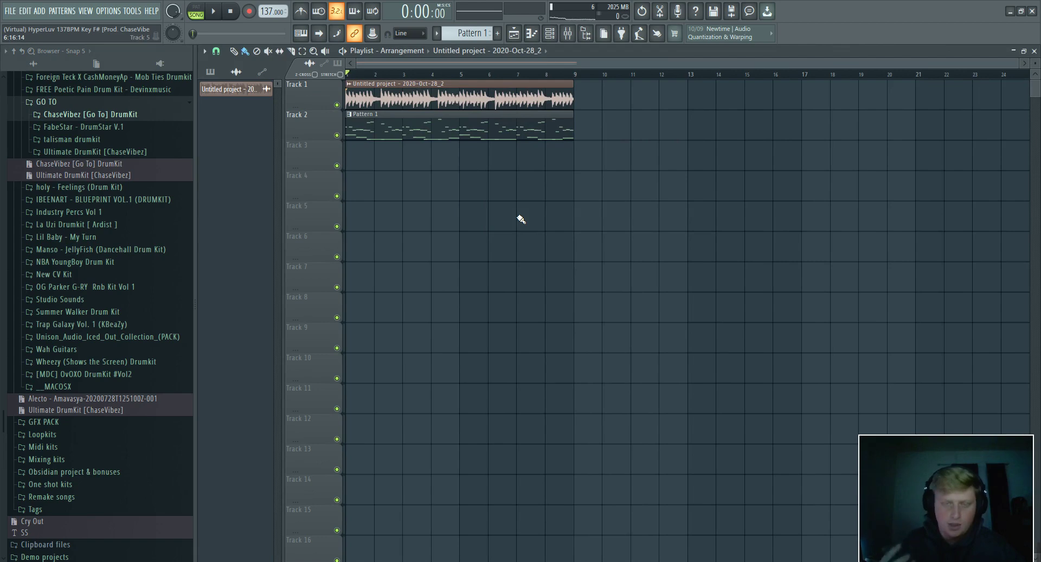
Step: Play the song and insert another Omnisphere instrument between the F# MINOR and Omnisphere #2 channels
{"action": "key", "text": "space"}
{"action": "key", "text": "F6"}
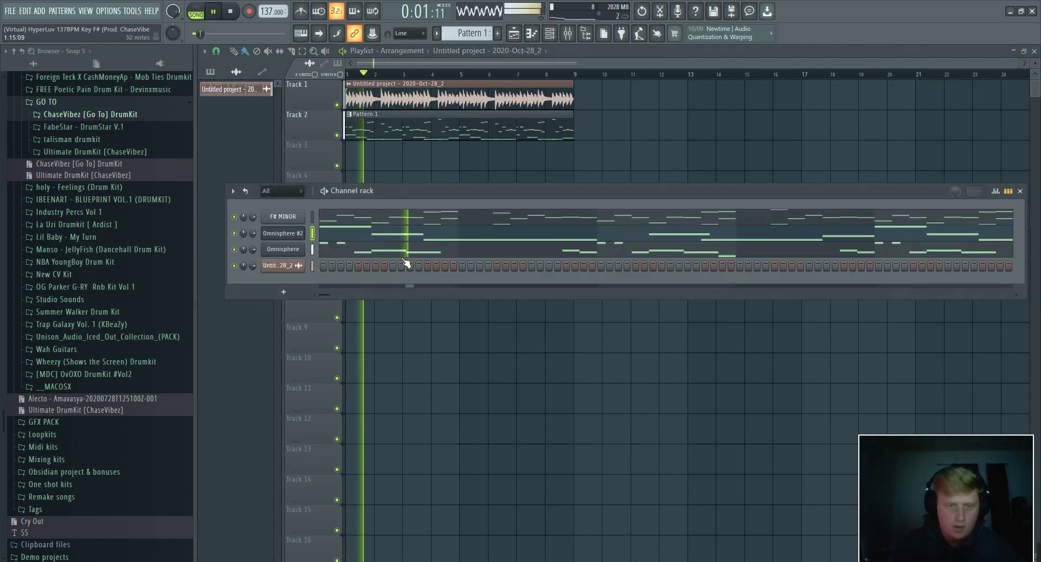
{"action": "right_click", "coordinate": [301, 231]}
{"action": "mouse_move", "coordinate": [347, 307]}
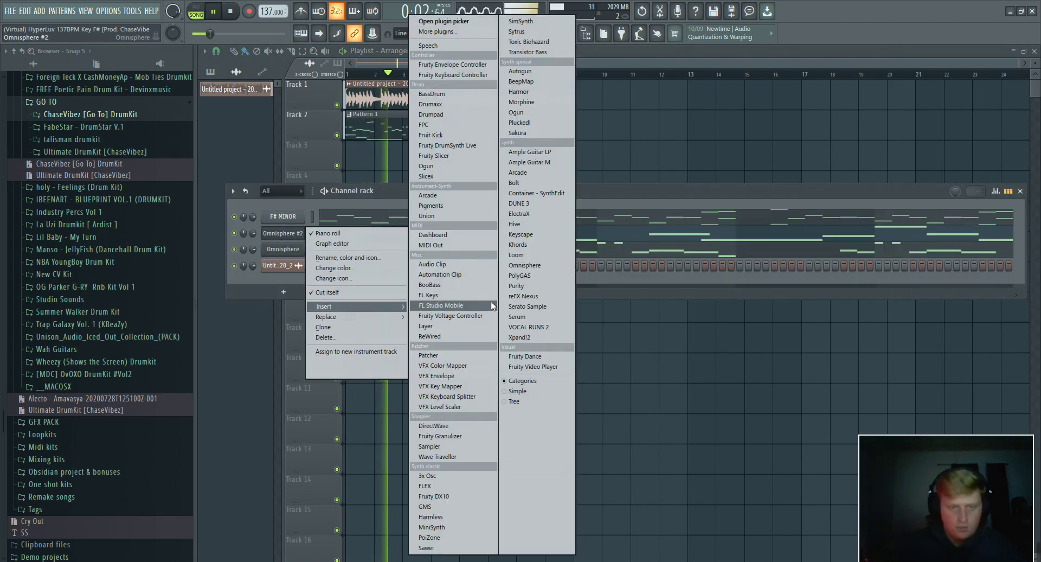
{"action": "left_click", "coordinate": [540, 269]}
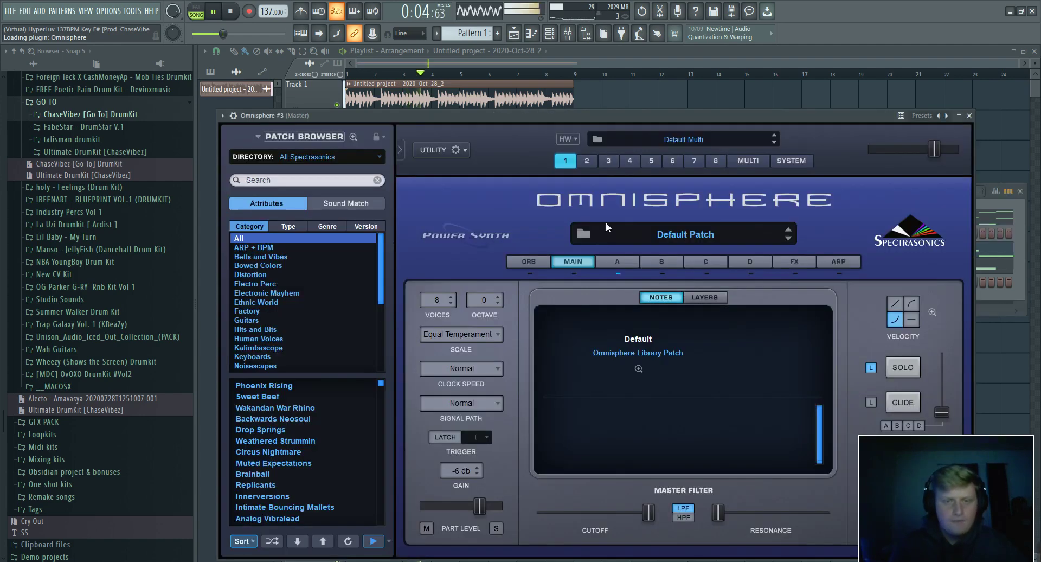
Step: Review the Omnisphere and Omnisphere #2 notes in the piano roll and play the song to hear them together
{"action": "left_click", "coordinate": [997, 193]}
{"action": "key", "text": "space"}
{"action": "left_click", "coordinate": [793, 265]}
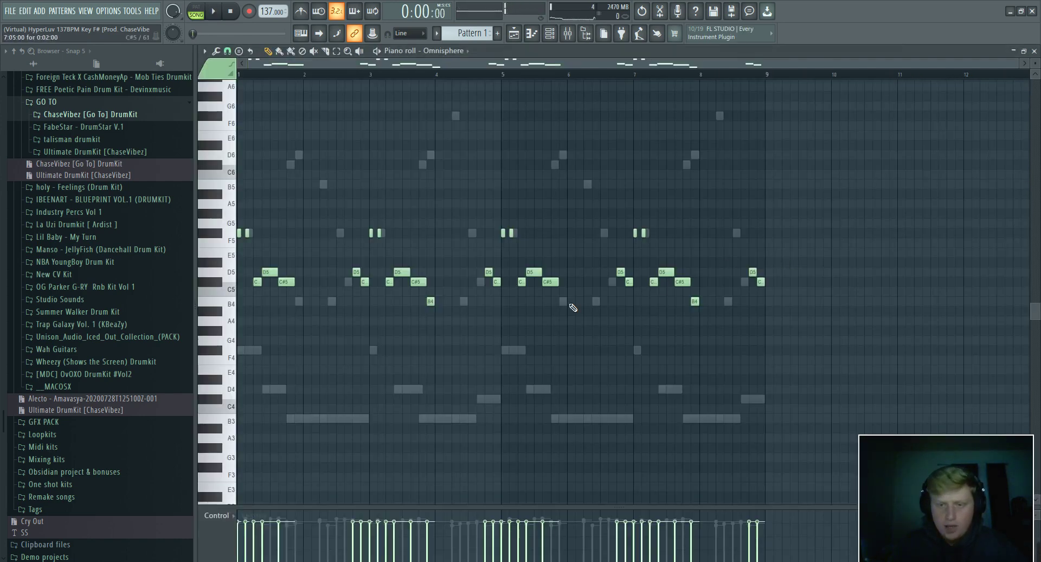
{"action": "left_click", "coordinate": [549, 33]}
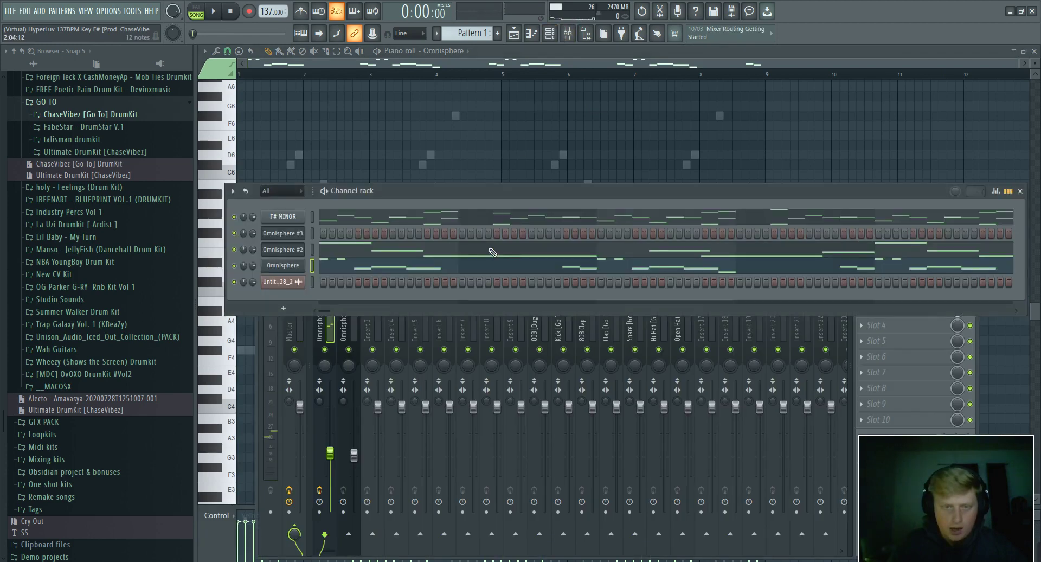
{"action": "left_click", "coordinate": [491, 251]}
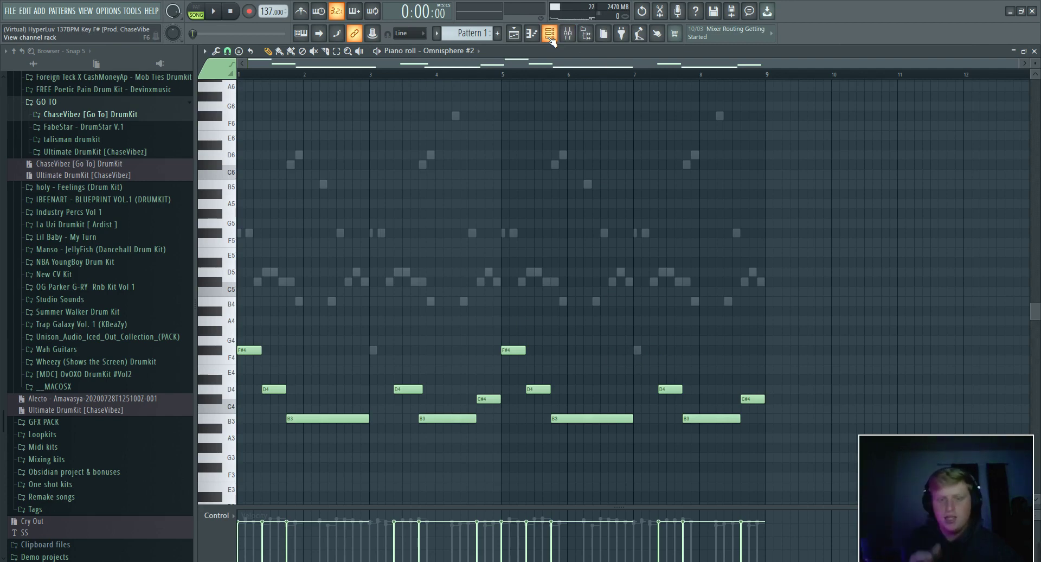
{"action": "key", "text": "space"}
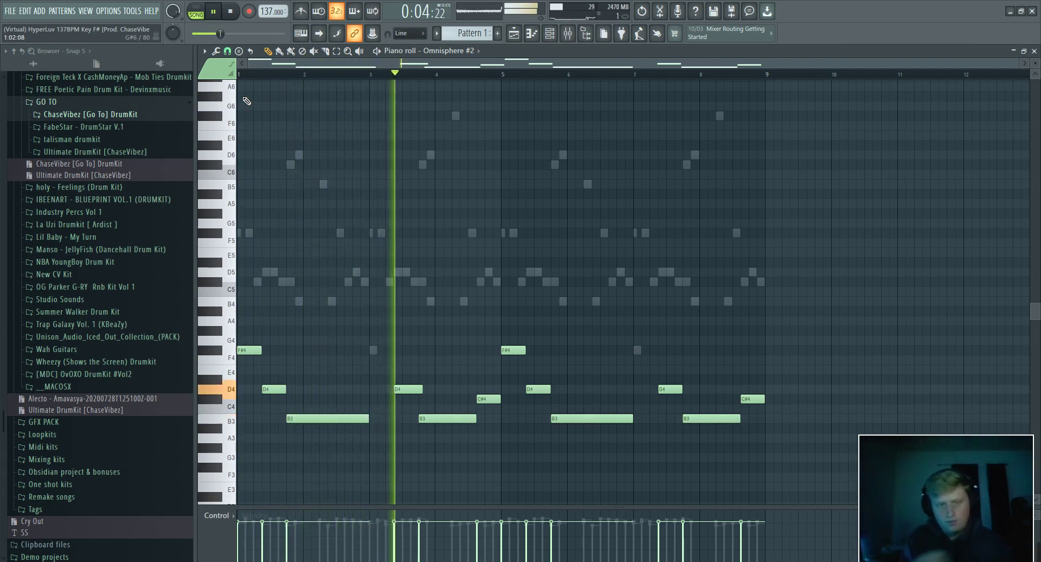
{"action": "key", "text": "space"}
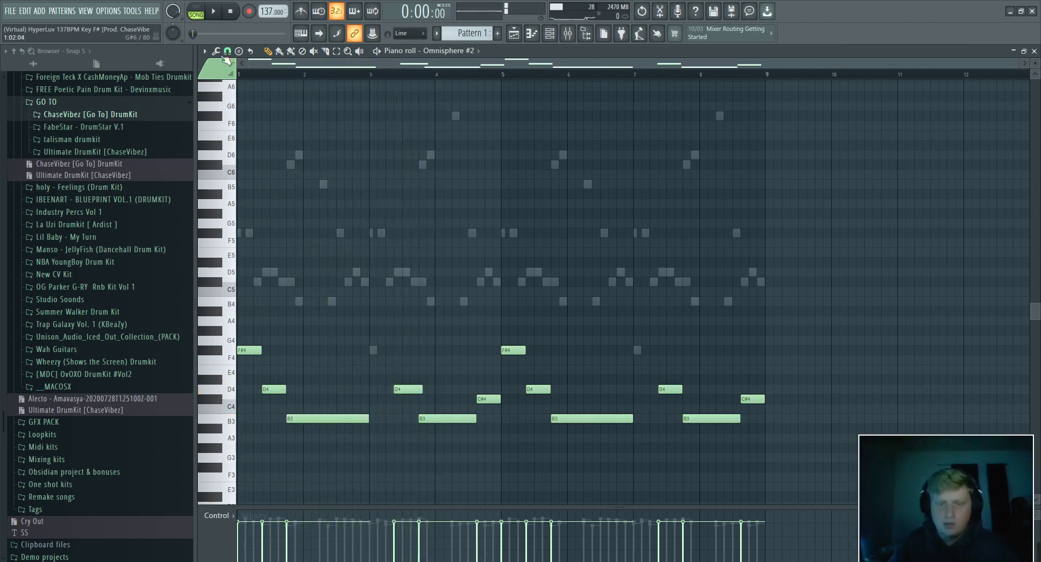
Step: Route Omnisphere #3 to mixer track 3 and lower that track's volume
{"action": "key", "text": "F6"}
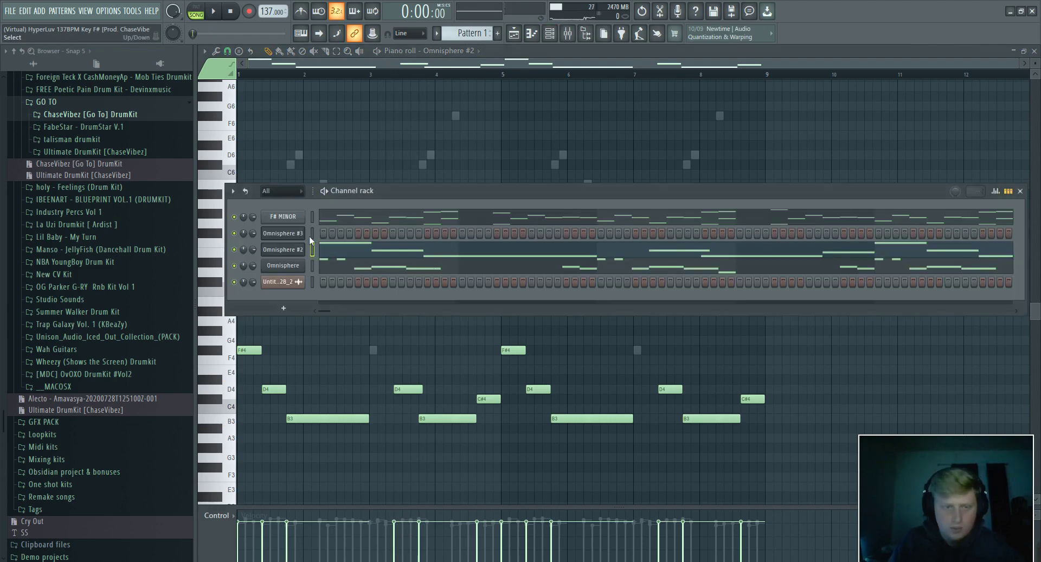
{"action": "left_click", "coordinate": [567, 34]}
{"action": "left_click", "coordinate": [373, 326]}
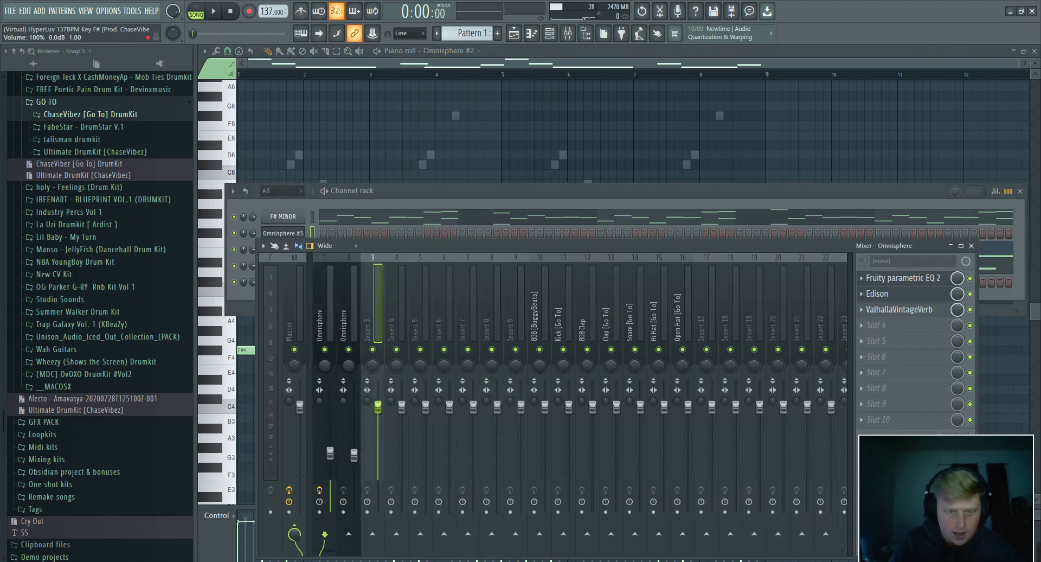
{"action": "right_click", "coordinate": [379, 325]}
{"action": "mouse_move", "coordinate": [439, 366]}
{"action": "left_click", "coordinate": [518, 366]}
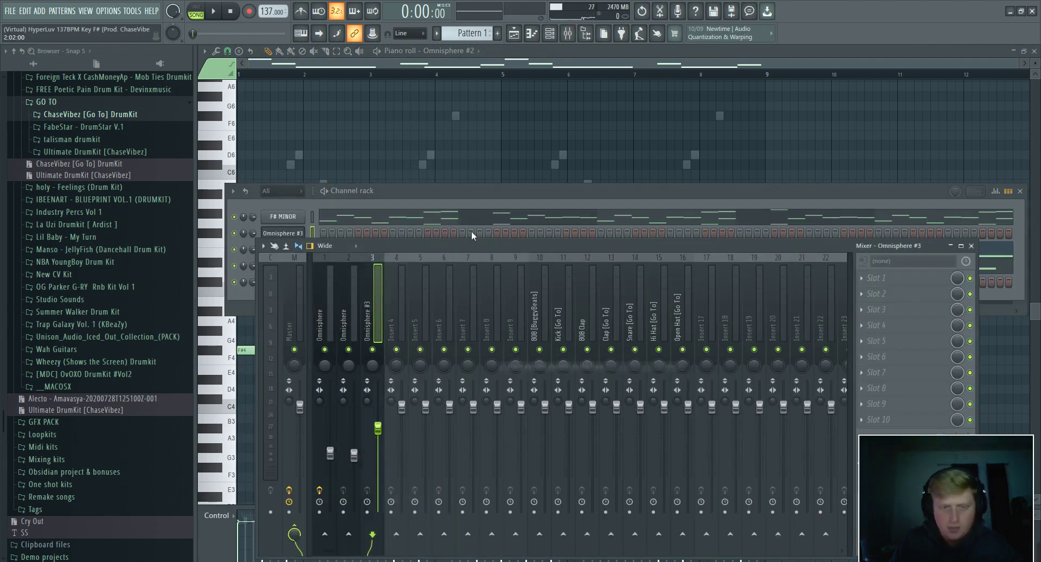
{"action": "key", "text": "F6"}
{"action": "left_click", "coordinate": [301, 232]}
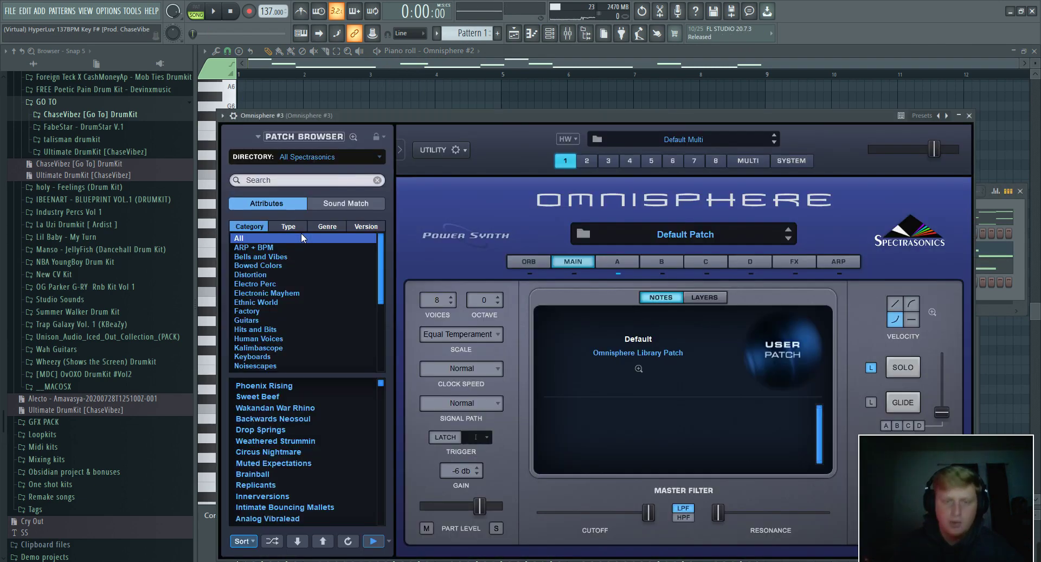
{"action": "left_click", "coordinate": [331, 157]}
{"action": "left_click", "coordinate": [407, 248]}
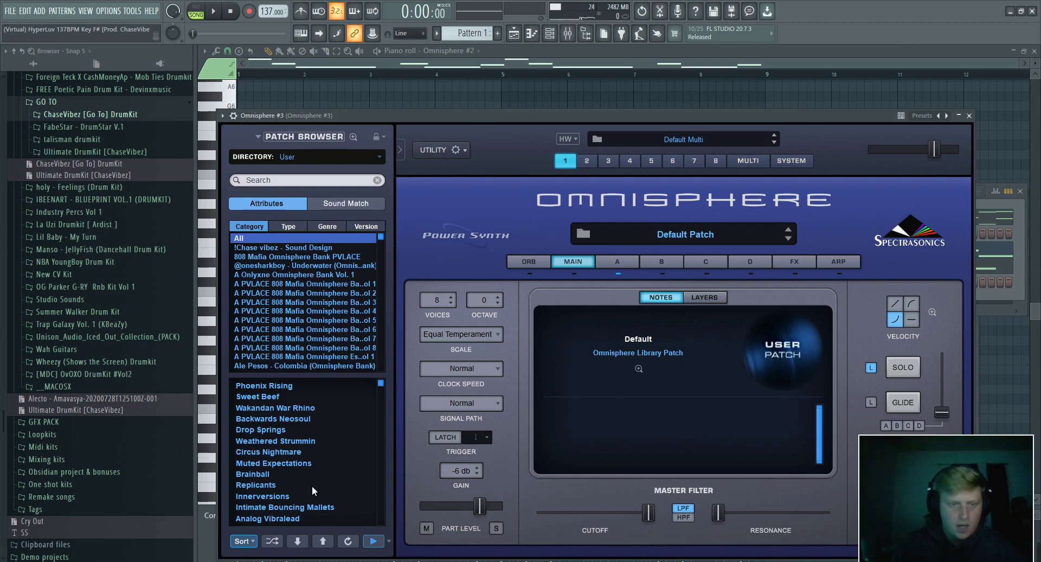
{"action": "scroll", "coordinate": [317, 456], "scroll_direction": "down", "scroll_amount": 10}
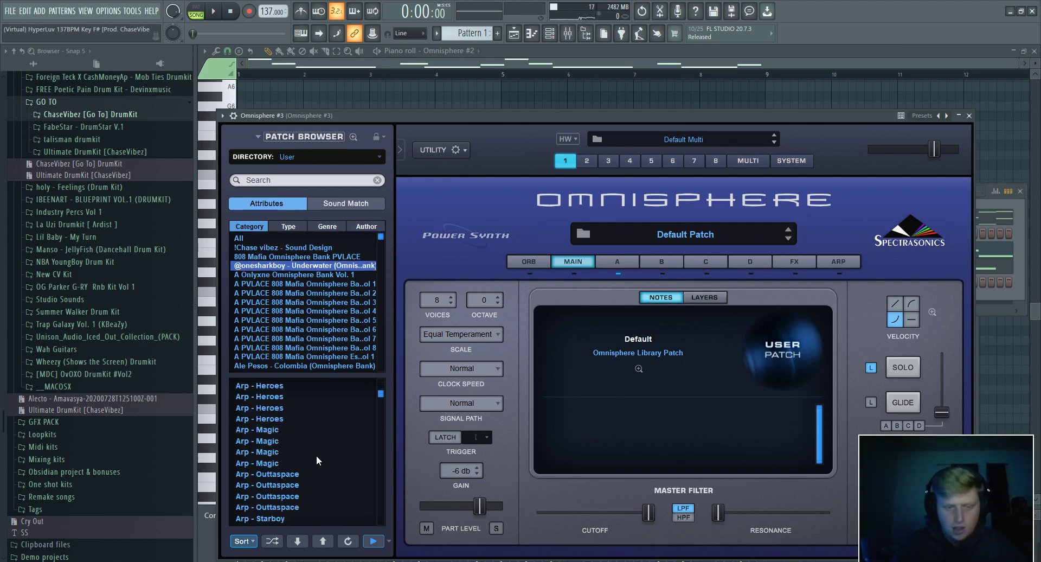
{"action": "scroll", "coordinate": [316, 458], "scroll_direction": "up", "scroll_amount": 2}
{"action": "left_click", "coordinate": [292, 419]}
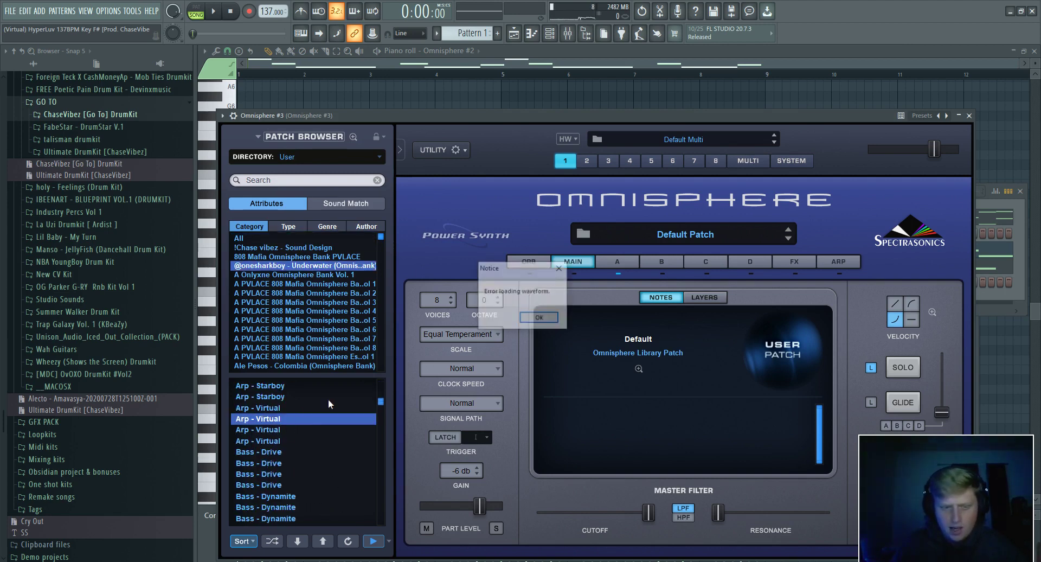
{"action": "key", "text": "Return"}
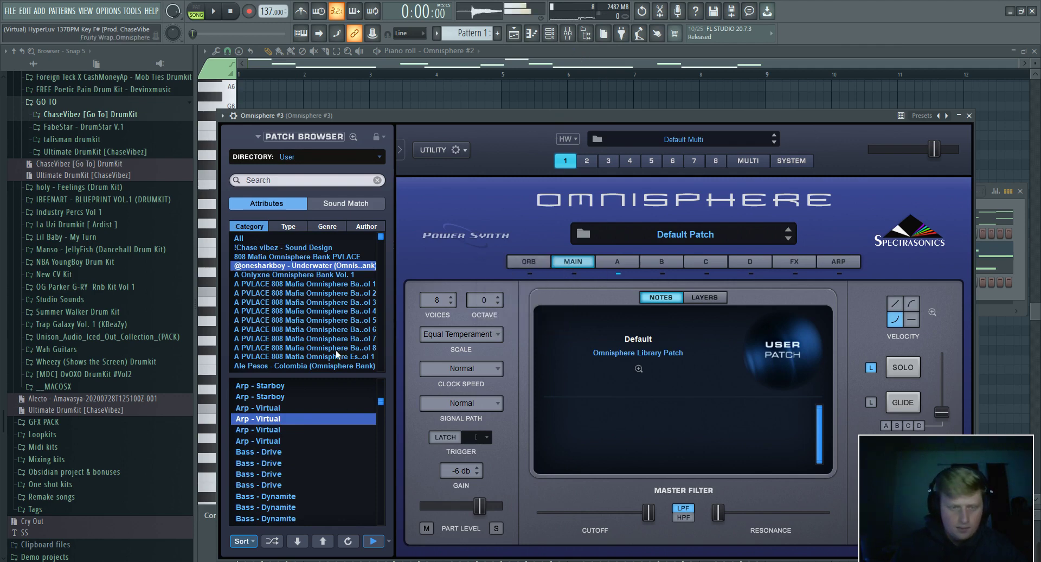
Step: Copy the F# MINOR channel's notes into Omnisphere #3 and start playback
{"action": "key", "text": "F6"}
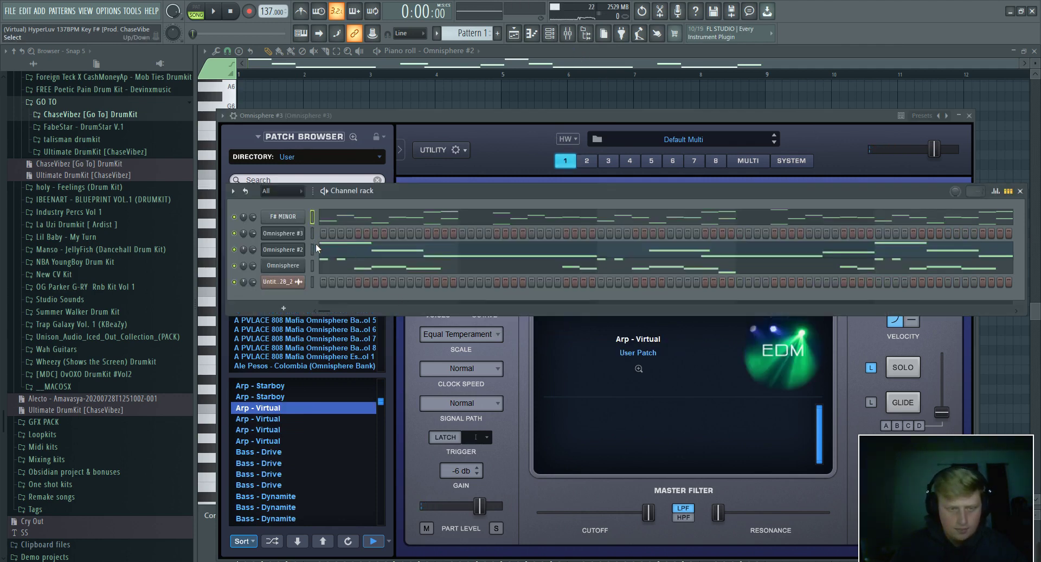
{"action": "left_click", "coordinate": [312, 233]}
{"action": "key", "text": "space"}
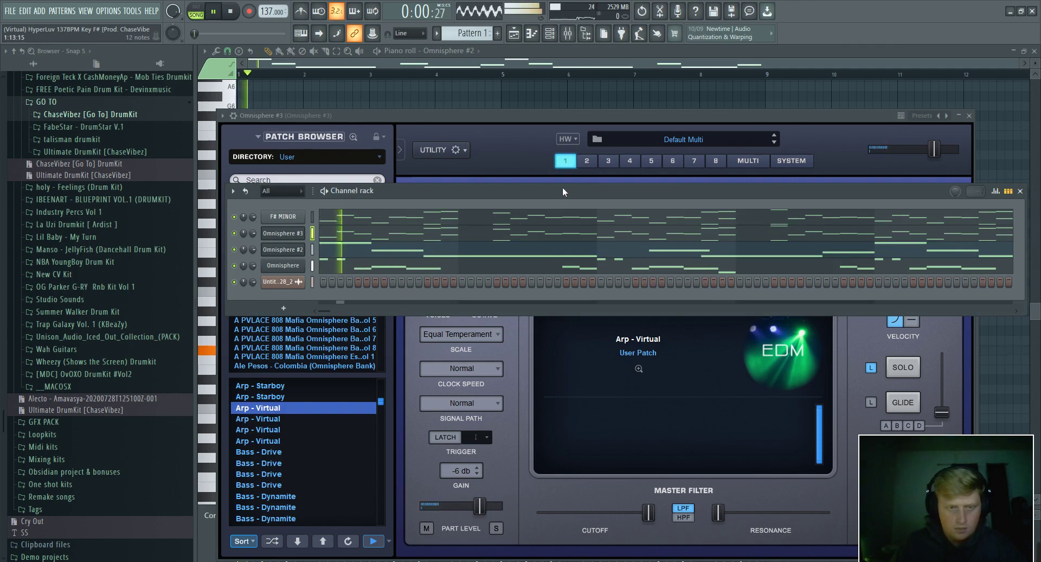
Step: Route Omnisphere #3 to mixer track 4, solo that track, and lower its volume slightly
{"action": "key", "text": "F9"}
{"action": "right_click", "coordinate": [404, 258]}
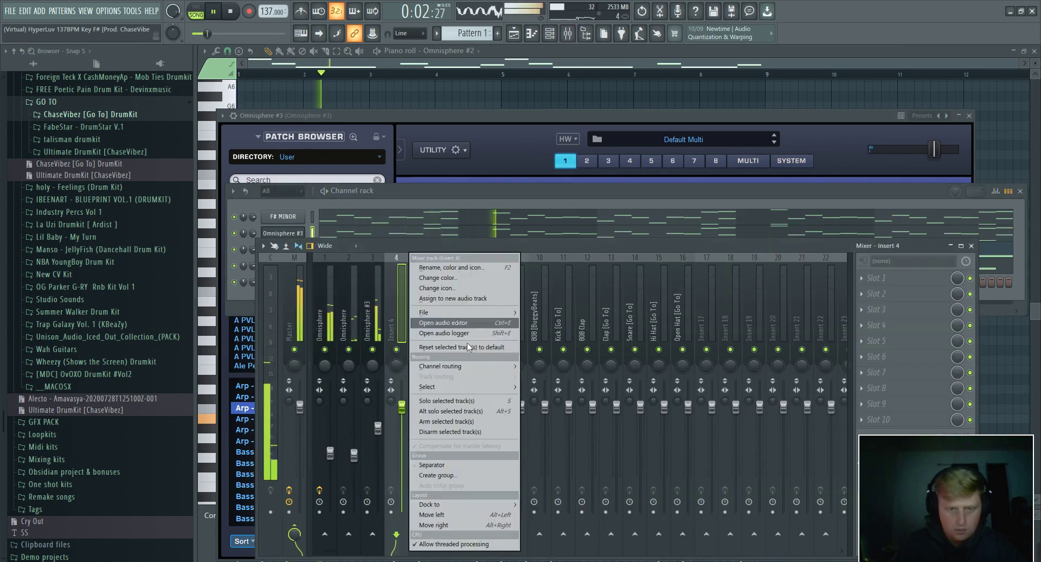
{"action": "mouse_move", "coordinate": [490, 367]}
{"action": "left_click", "coordinate": [569, 364]}
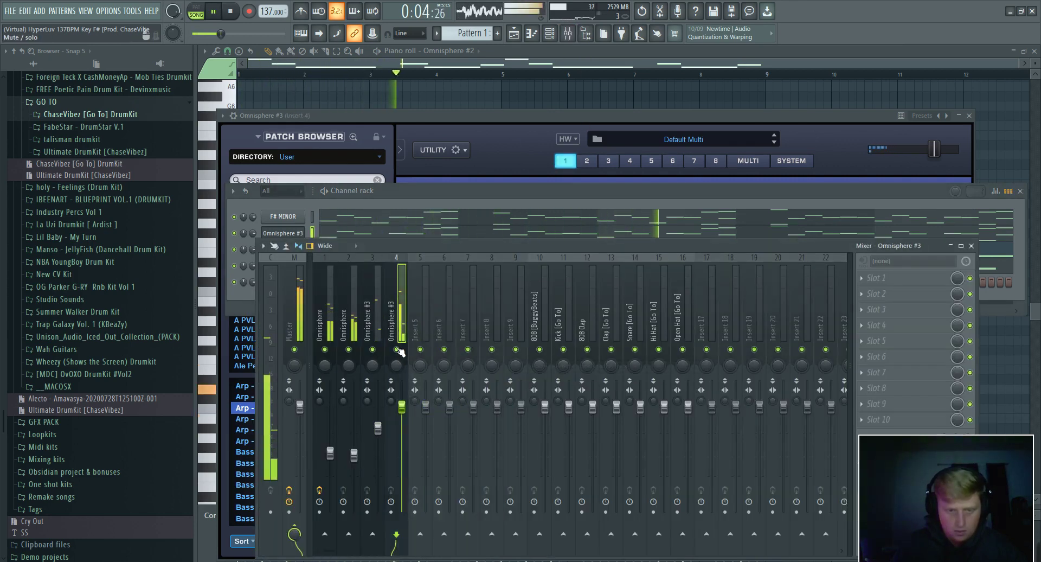
{"action": "left_click", "coordinate": [362, 223]}
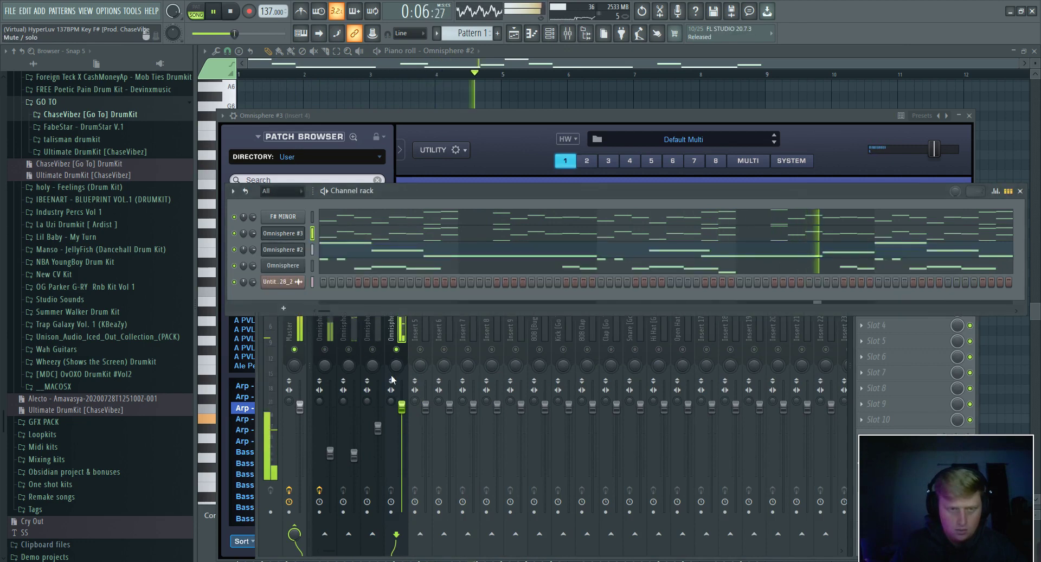
{"action": "mouse_move", "coordinate": [401, 406]}
{"action": "left_mouse_down"}
{"action": "mouse_move", "coordinate": [402, 380]}
{"action": "mouse_move", "coordinate": [401, 422]}
{"action": "left_mouse_up"}
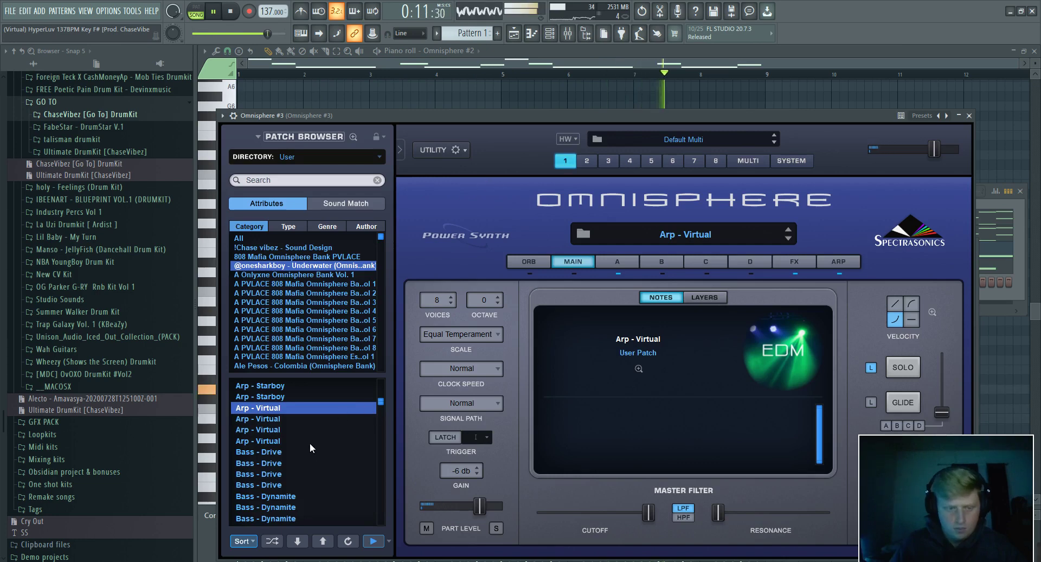
Step: Replace the Omnisphere #3 sound with an Arp - Starboy patch, stepping up through its variants during playback
{"action": "scroll", "coordinate": [293, 424], "scroll_direction": "up", "scroll_amount": 1}
{"action": "left_click", "coordinate": [287, 409]}
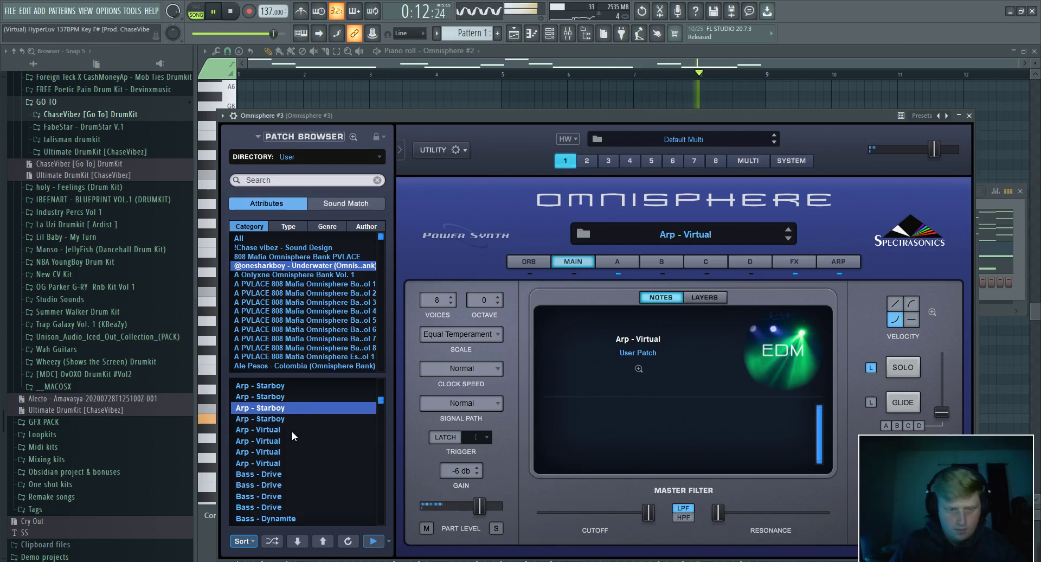
{"action": "key", "text": "Up"}
{"action": "key", "text": "Up"}
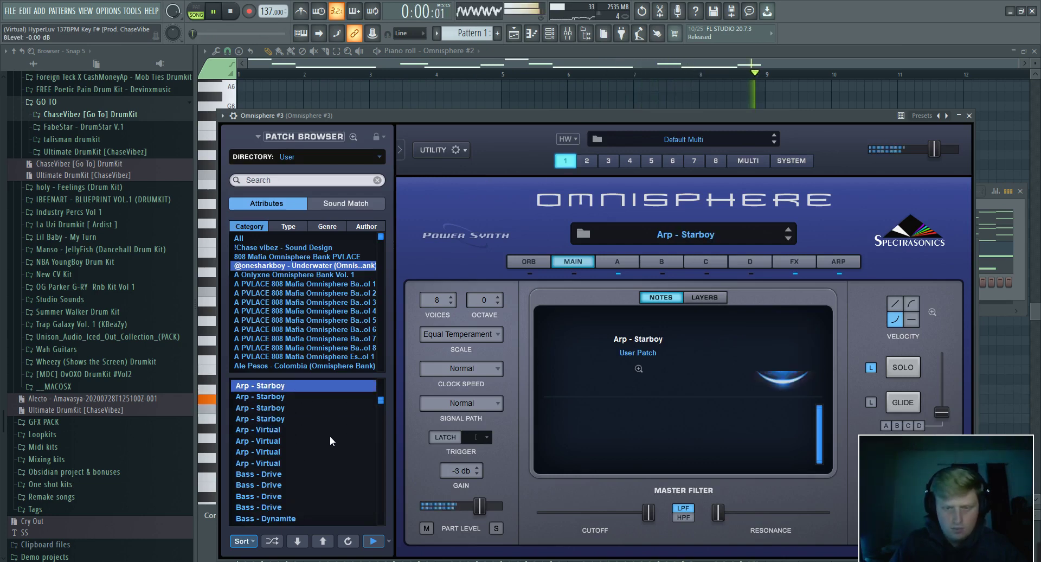
Step: Replace the Omnisphere #3 sound with an Arp - Outtaspace patch while playback runs
{"action": "left_click", "coordinate": [567, 33]}
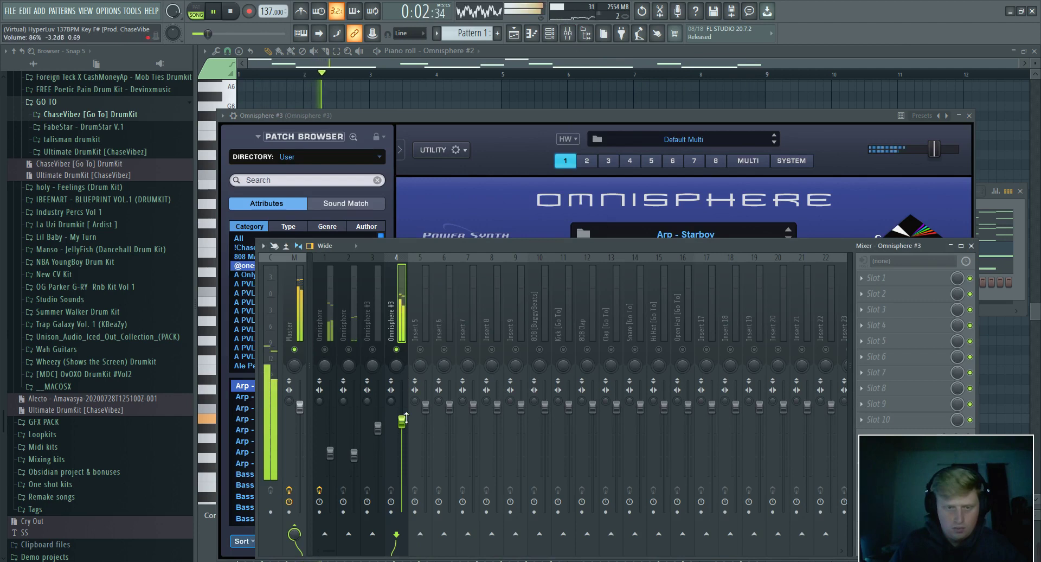
{"action": "key", "text": "F9"}
{"action": "scroll", "coordinate": [301, 425], "scroll_direction": "up", "scroll_amount": 4}
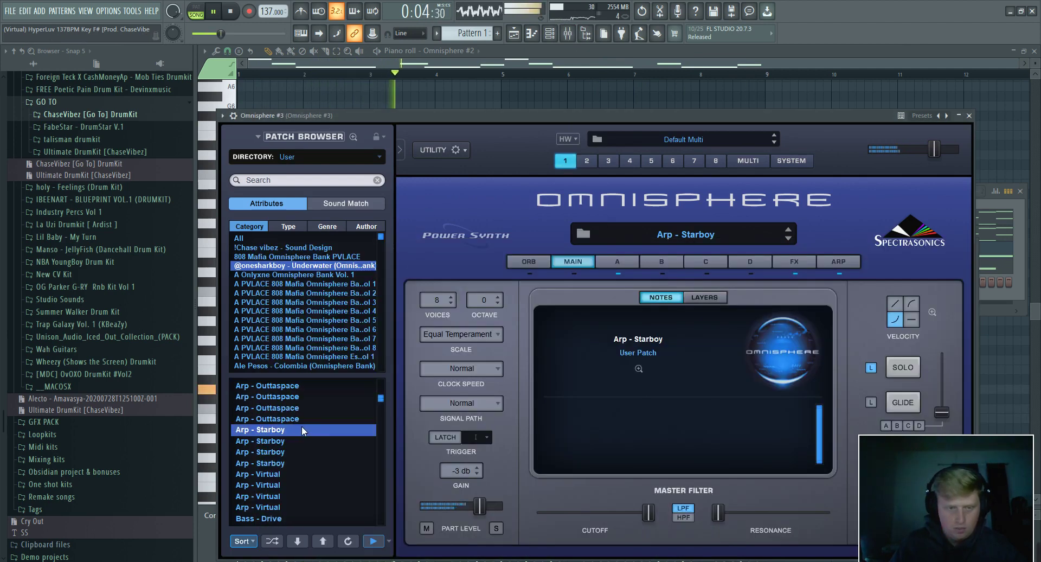
{"action": "left_click", "coordinate": [306, 396]}
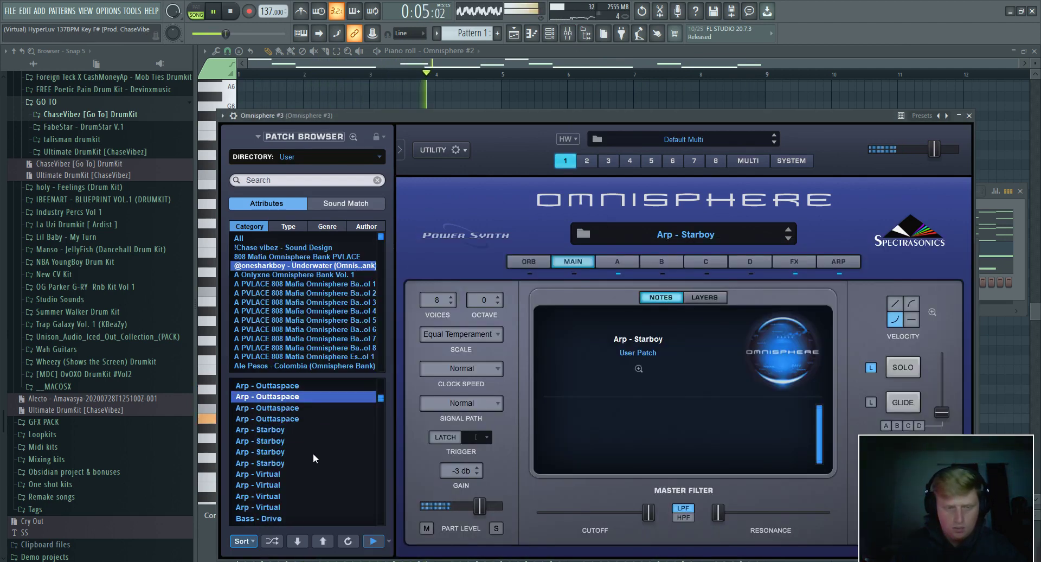
{"action": "scroll", "coordinate": [312, 452], "scroll_direction": "up", "scroll_amount": 8}
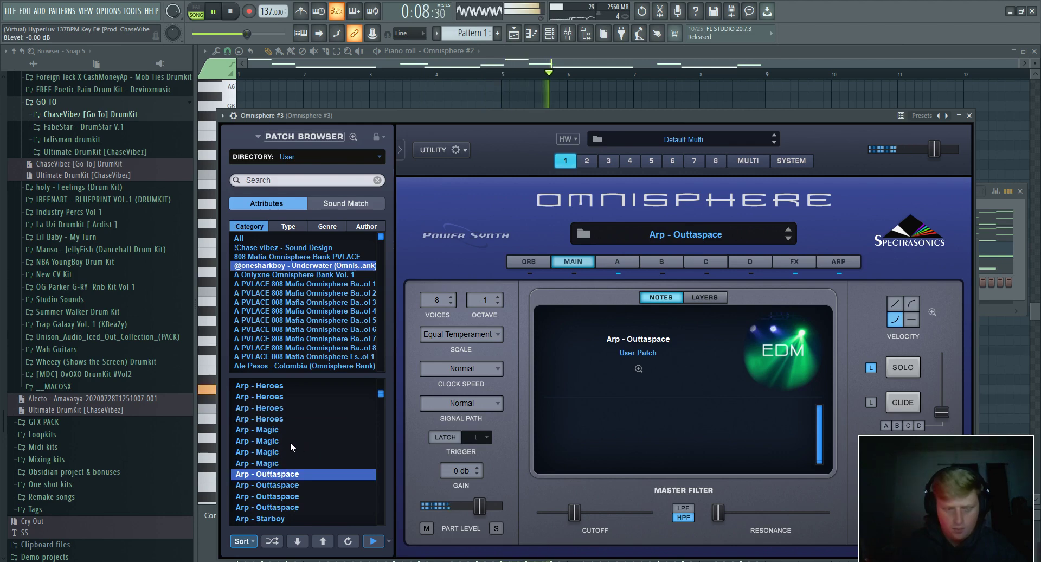
Step: Load the first Arp - Magic patch in Omnisphere #3, listen to it, and stop playback
{"action": "left_click", "coordinate": [291, 441]}
{"action": "key", "text": "Up"}
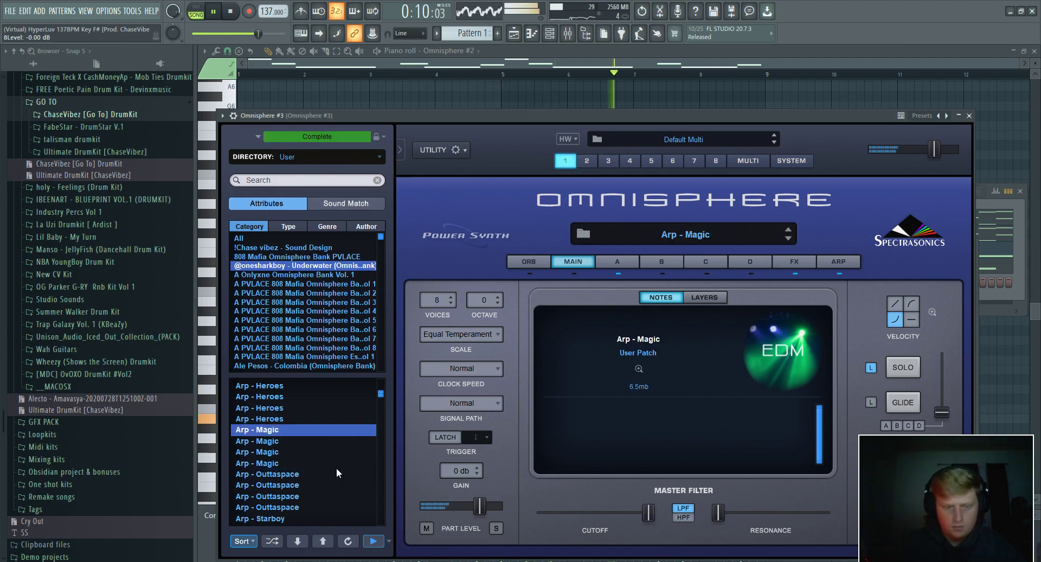
{"action": "scroll", "coordinate": [293, 442], "scroll_direction": "up", "scroll_amount": 2}
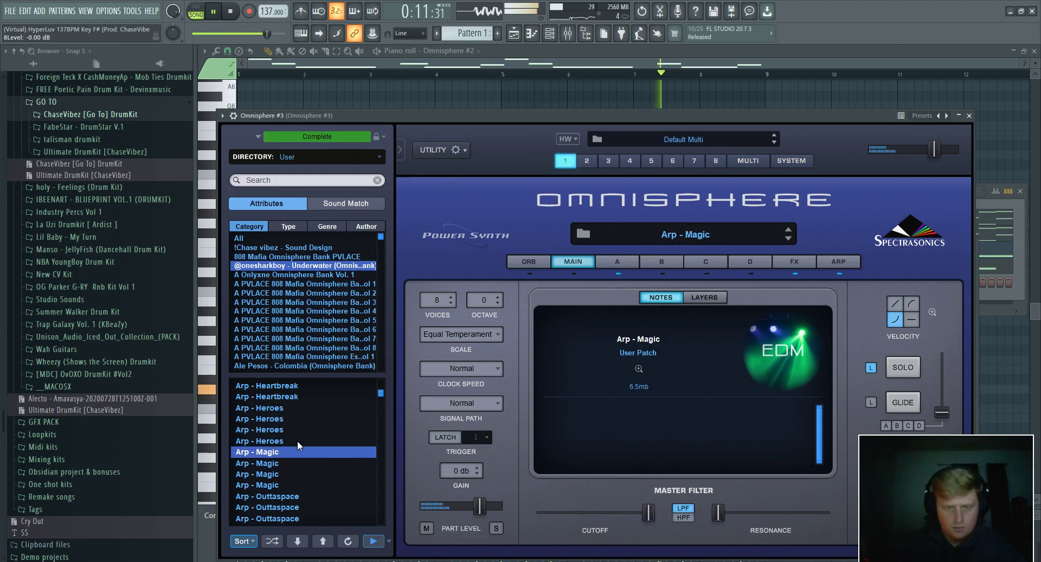
{"action": "left_click", "coordinate": [989, 184]}
{"action": "key", "text": "space"}
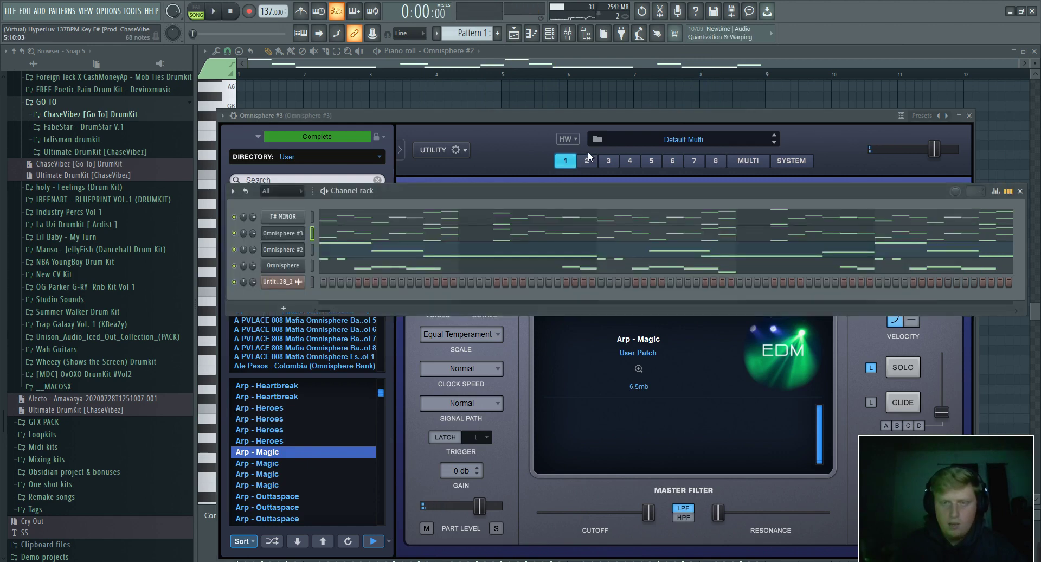
Step: Lower mixer track 4 to 60% volume, cancel its solo so all tracks are active, and restart playback
{"action": "left_click", "coordinate": [567, 34]}
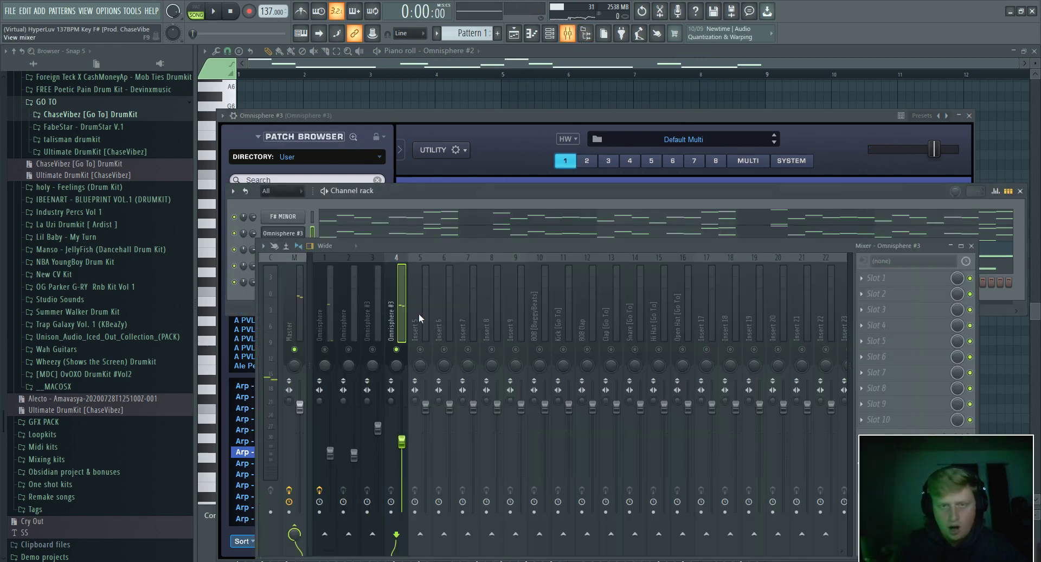
{"action": "right_click", "coordinate": [402, 348]}
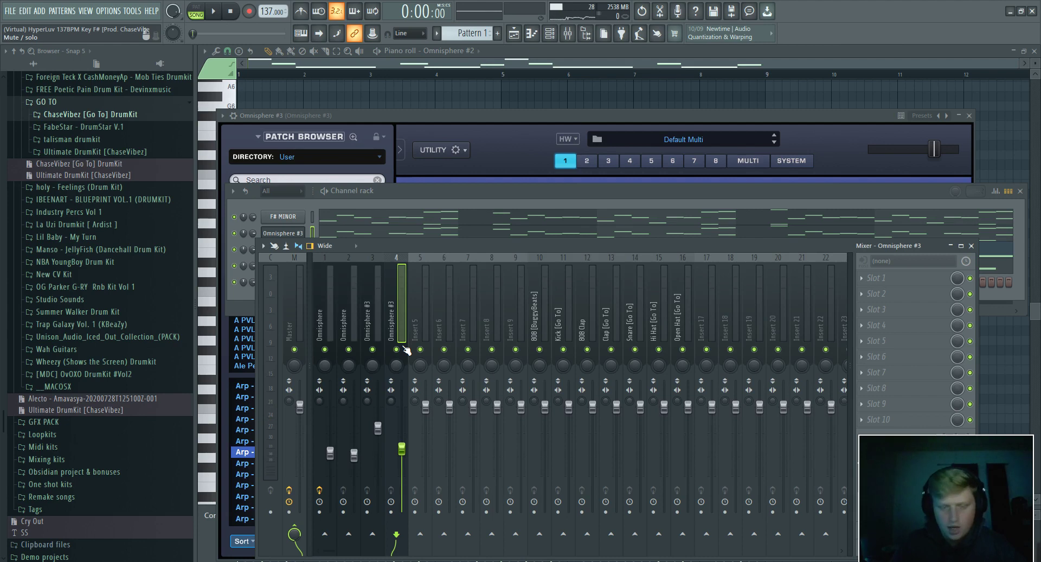
{"action": "left_click", "coordinate": [420, 202]}
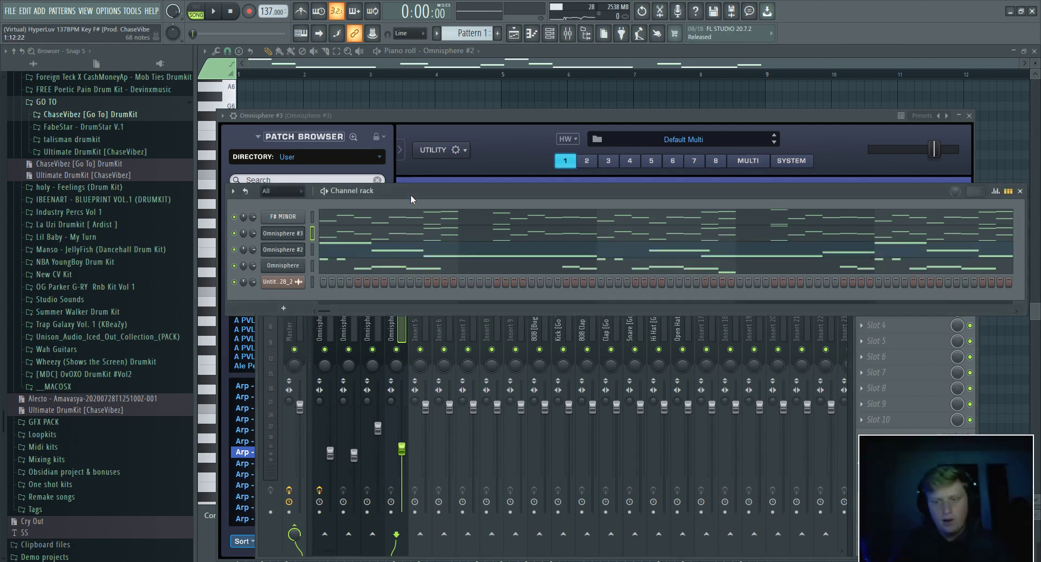
{"action": "key", "text": "space"}
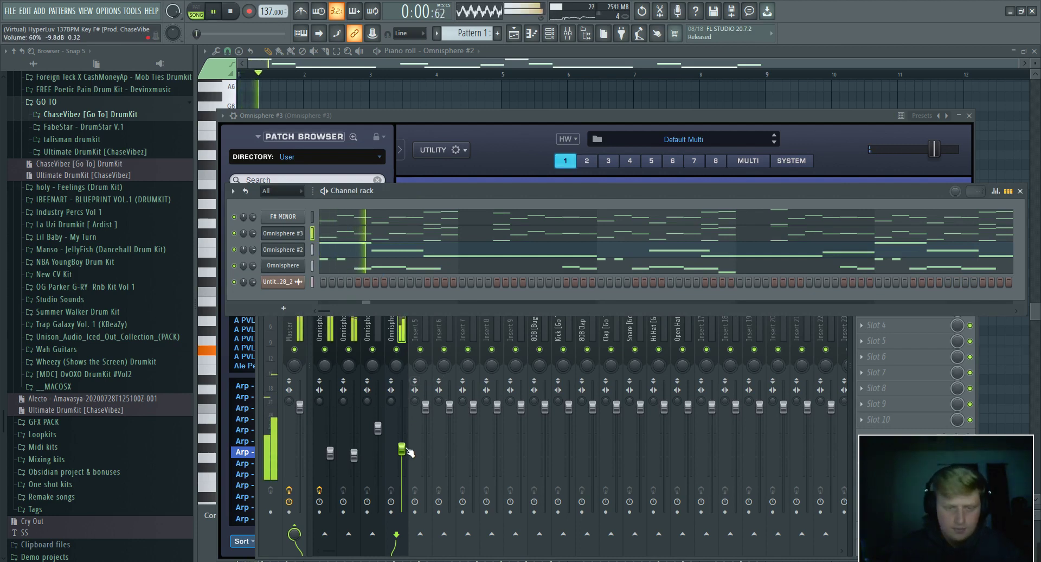
Step: Raise mixer track 4's volume slightly, and solo mixer track 1 with its volume set to 57%
{"action": "left_click_drag", "start_coordinate": [402, 449], "coordinate": [402, 446]}
{"action": "left_click", "coordinate": [332, 456]}
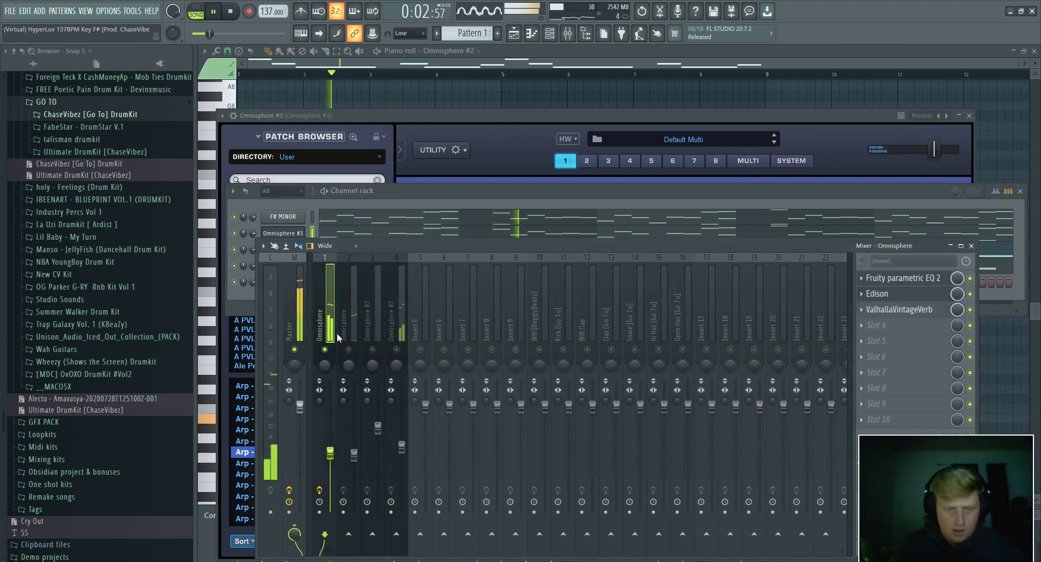
{"action": "left_click_drag", "start_coordinate": [333, 456], "coordinate": [333, 454]}
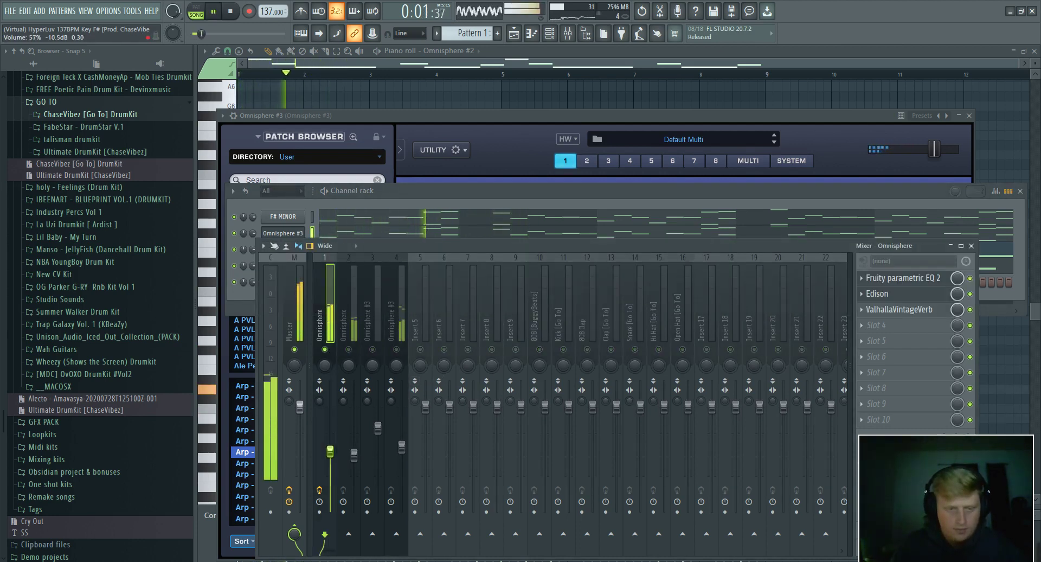
Step: Route the Omnisphere #2 channel to mixer track 5 and name the track after the channel
{"action": "left_click", "coordinate": [411, 204]}
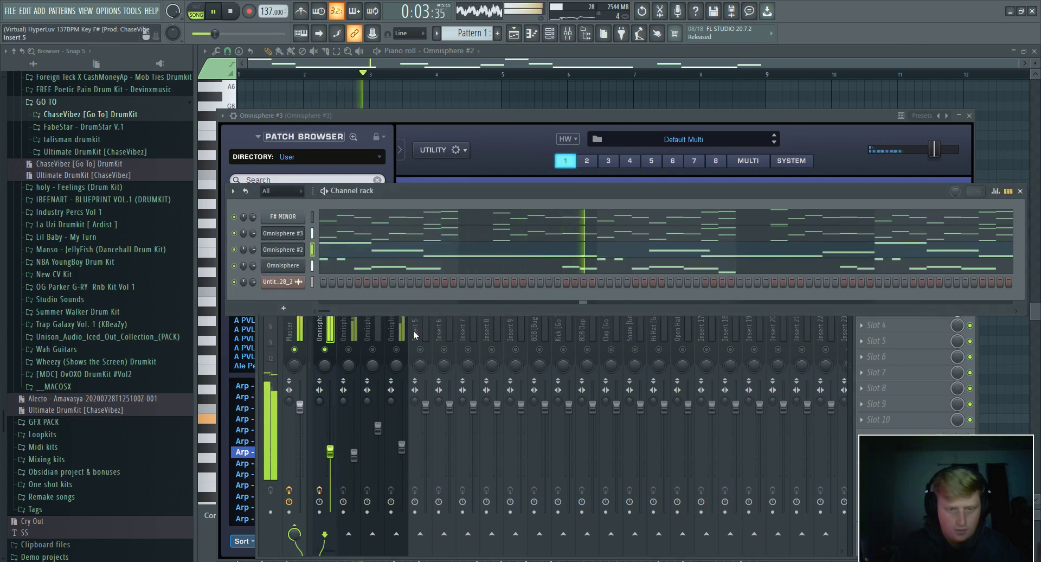
{"action": "right_click", "coordinate": [431, 256]}
{"action": "left_click", "coordinate": [596, 366]}
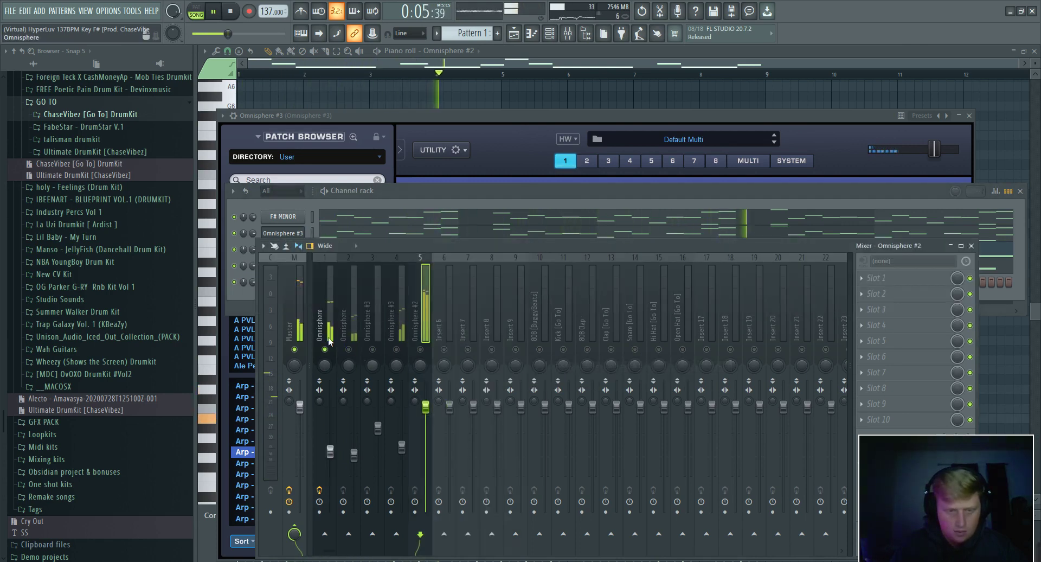
Step: Set mixer track 1 to 58% volume, and re-enable mixer track 2 with its volume raised to 61%
{"action": "left_click", "coordinate": [331, 452]}
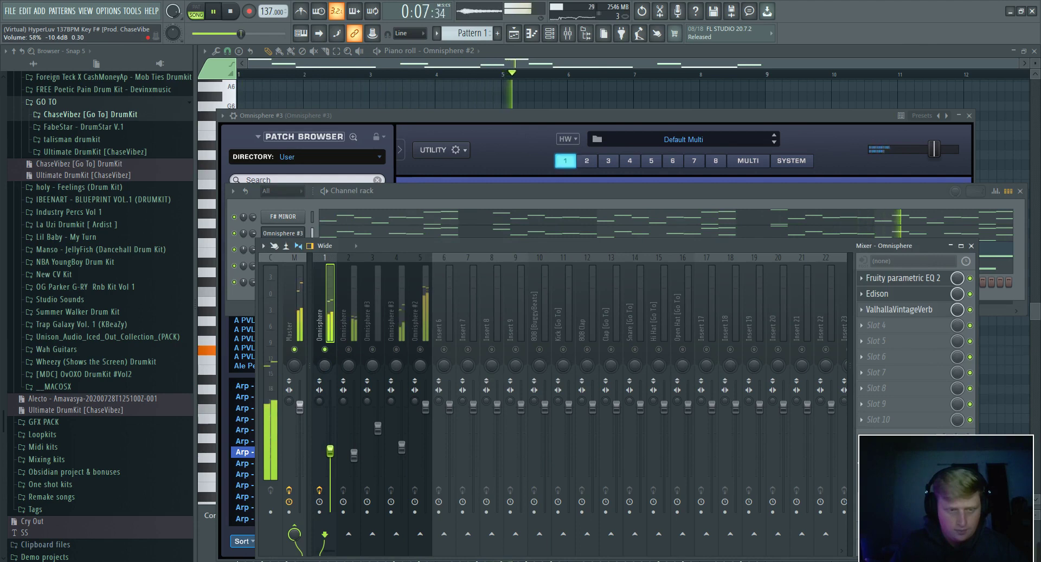
{"action": "left_click", "coordinate": [353, 323]}
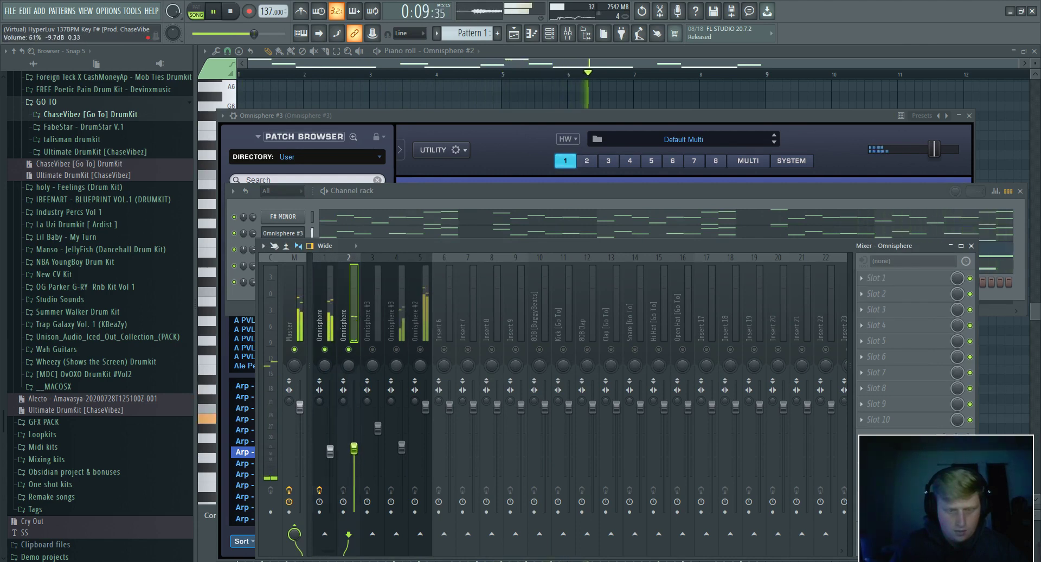
Step: Re-enable mixer track 4, lower its volume, and cut its low-shelf EQ band to -18 dB
{"action": "left_click", "coordinate": [404, 336]}
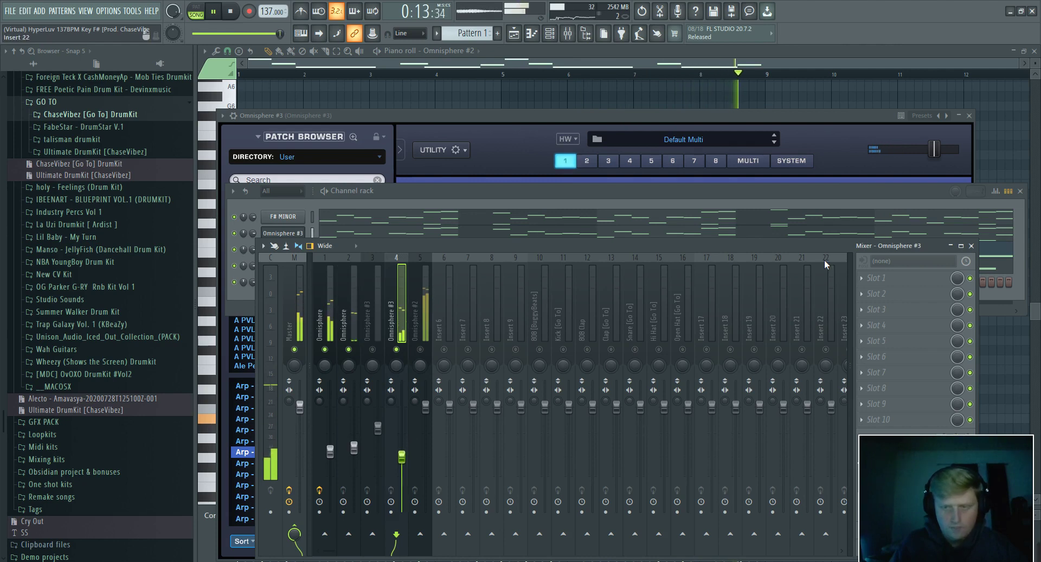
{"action": "left_click_drag", "start_coordinate": [819, 248], "coordinate": [822, 190]}
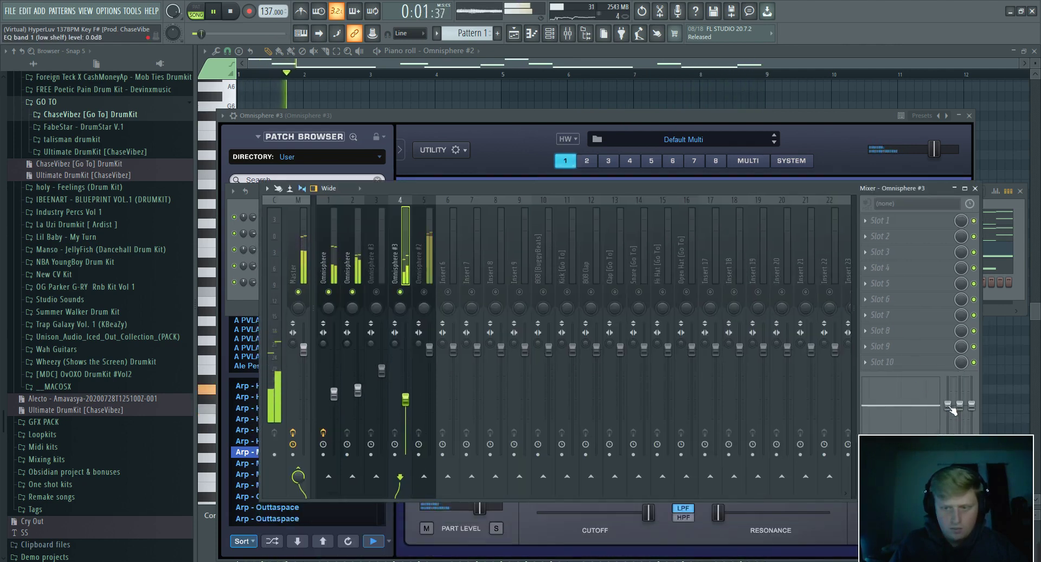
{"action": "left_click_drag", "start_coordinate": [952, 411], "coordinate": [953, 434]}
Step: Transpose all of Omnisphere #3's notes down one octave in the piano roll
{"action": "left_click", "coordinate": [554, 32]}
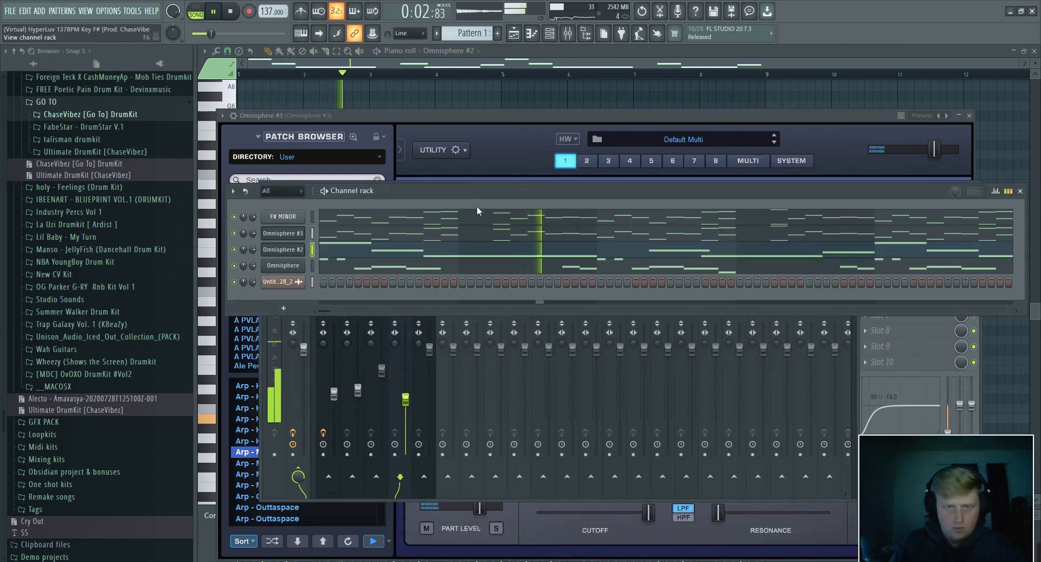
{"action": "left_click", "coordinate": [438, 241]}
{"action": "key", "text": "ctrl+Down"}
{"action": "scroll", "coordinate": [606, 150], "scroll_direction": "down", "scroll_amount": 2}
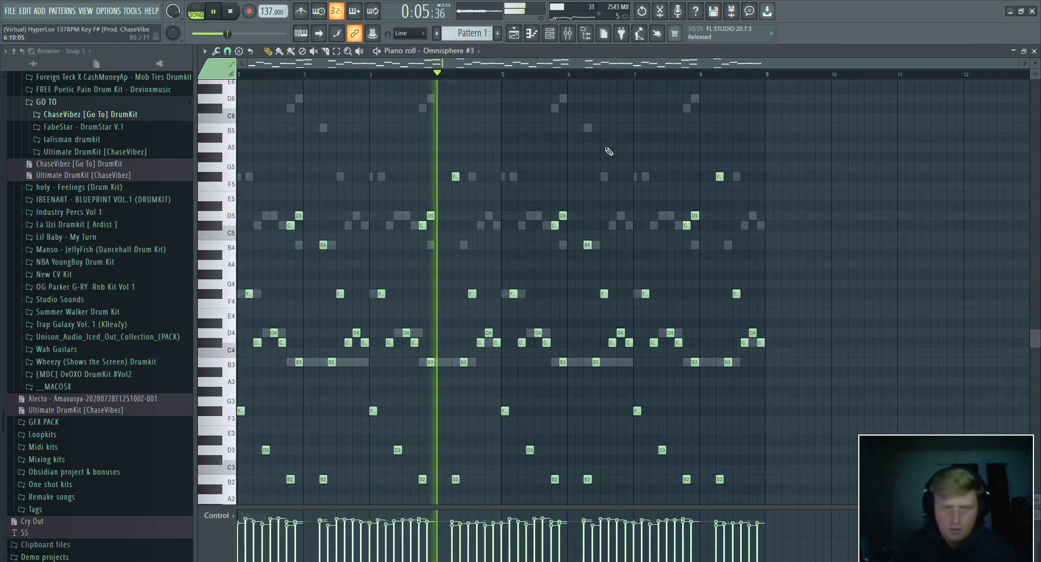
{"action": "left_click", "coordinate": [568, 33]}
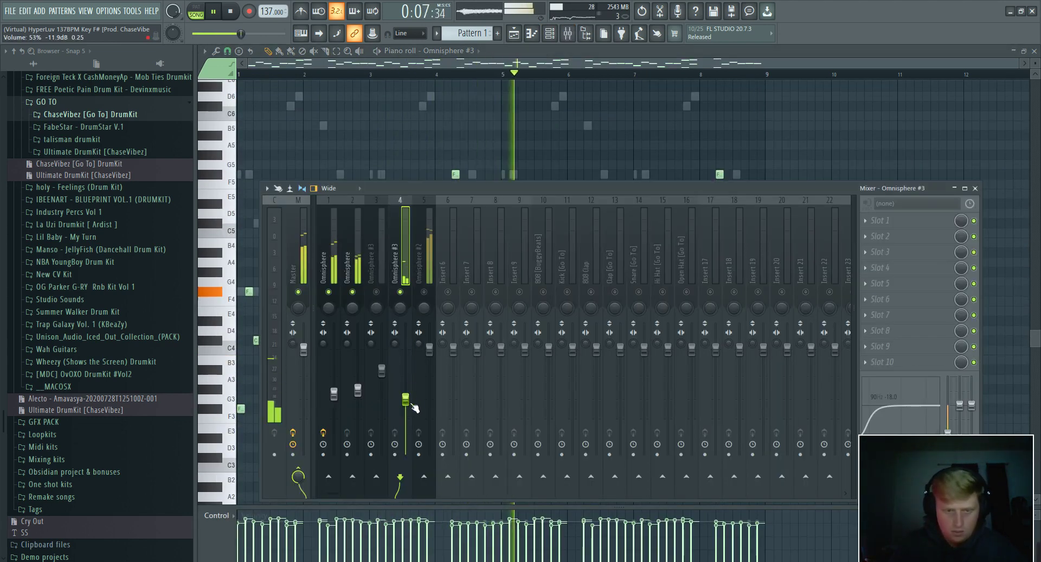
{"action": "key", "text": "space"}
{"action": "left_click", "coordinate": [912, 235]}
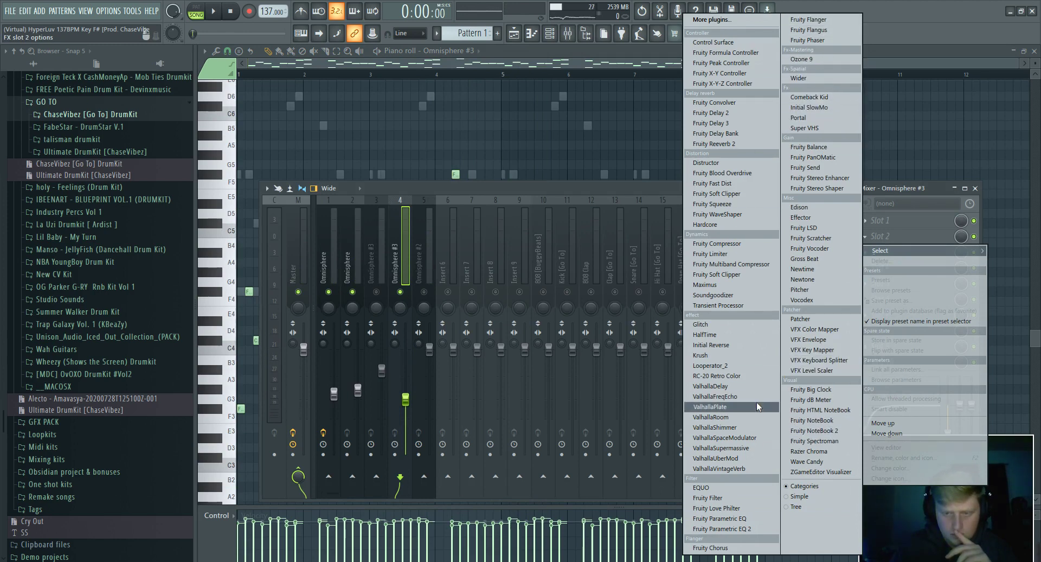
{"action": "left_click", "coordinate": [410, 269]}
Step: Load the first Arp - Heroes patch in Omnisphere #3 and play it back with the other melody layers
{"action": "left_click", "coordinate": [549, 33]}
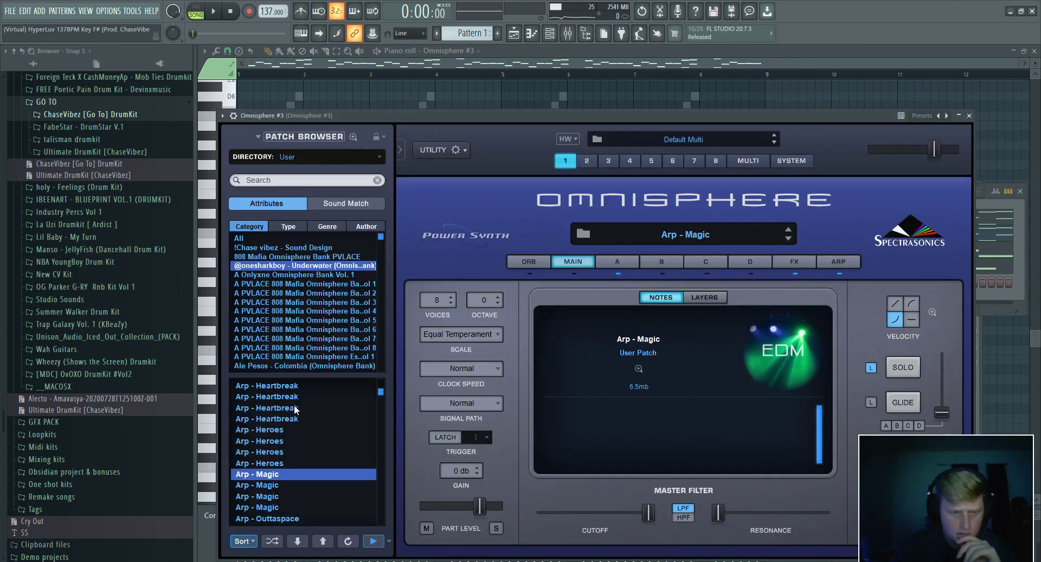
{"action": "left_click", "coordinate": [295, 408]}
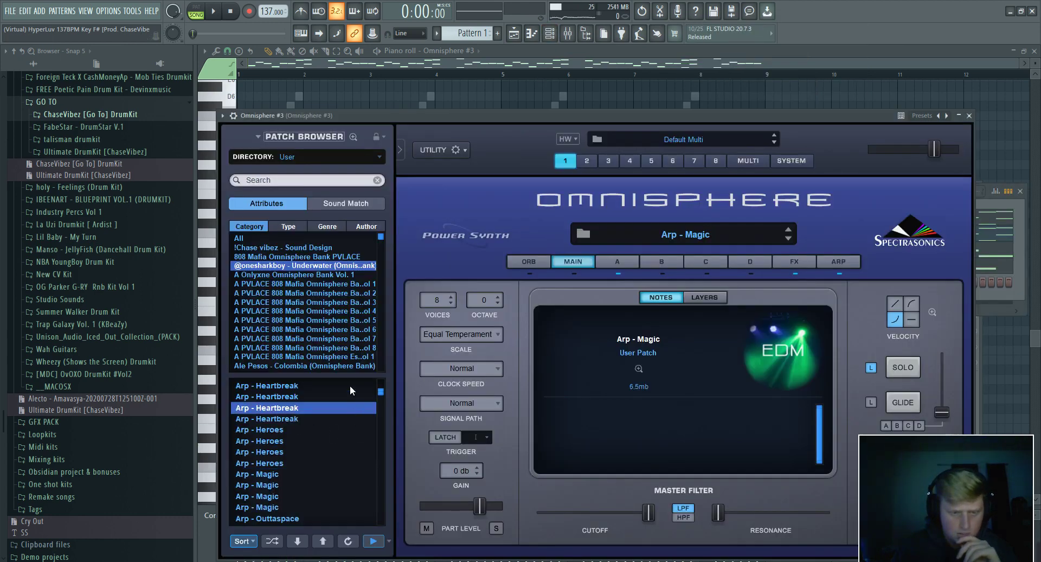
{"action": "left_click", "coordinate": [271, 441]}
{"action": "left_click", "coordinate": [215, 12]}
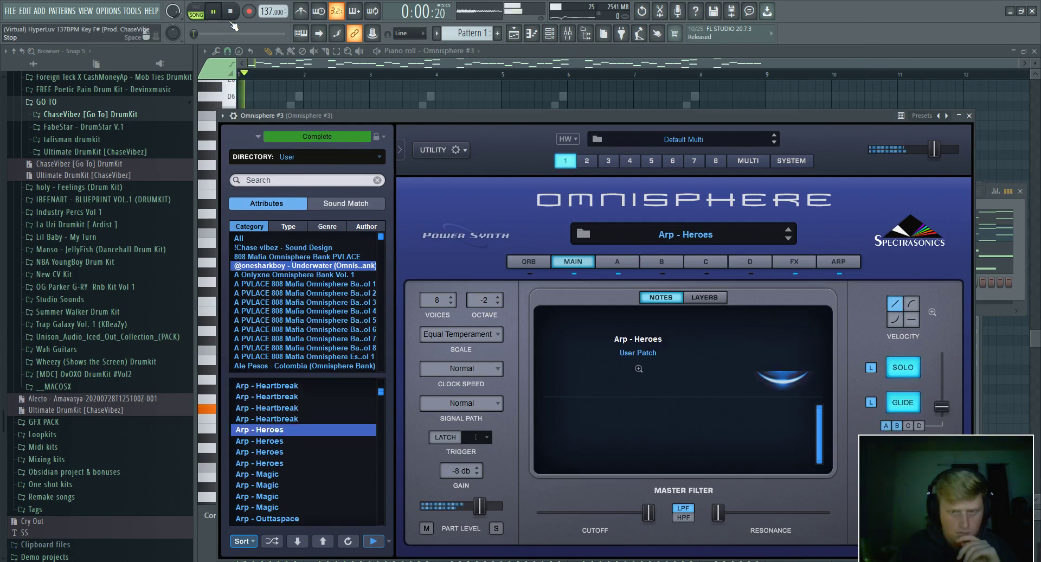
{"action": "left_click", "coordinate": [569, 35]}
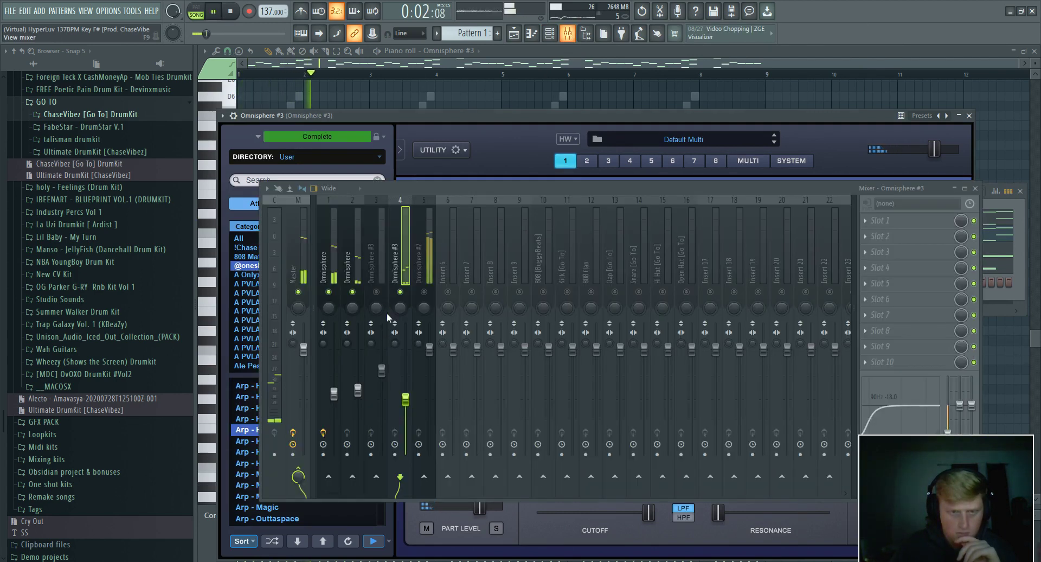
{"action": "left_click", "coordinate": [475, 127]}
Step: Transpose Omnisphere #3's notes back up one octave in the piano roll
{"action": "key", "text": "F6"}
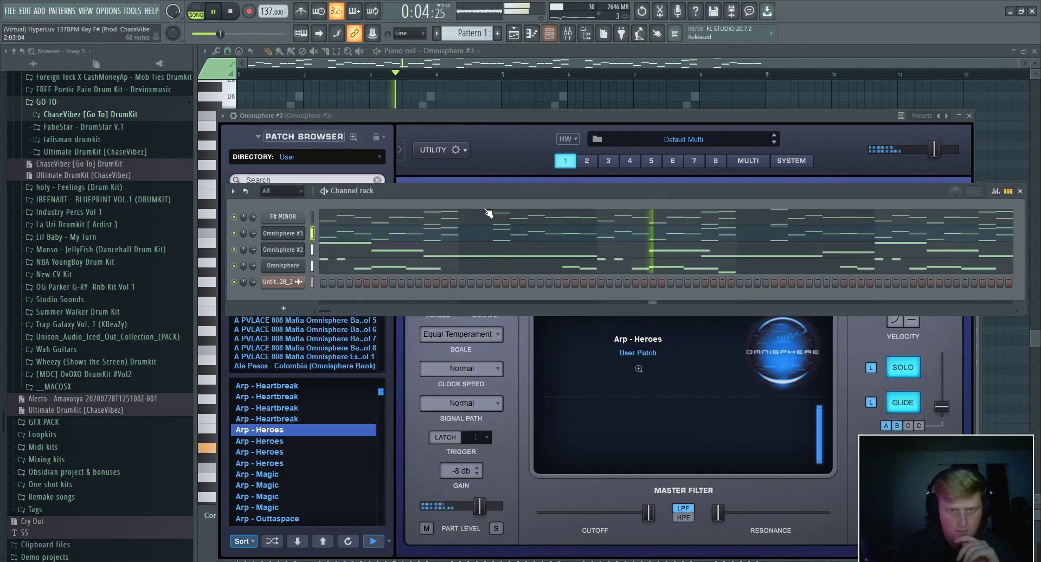
{"action": "left_click", "coordinate": [469, 106]}
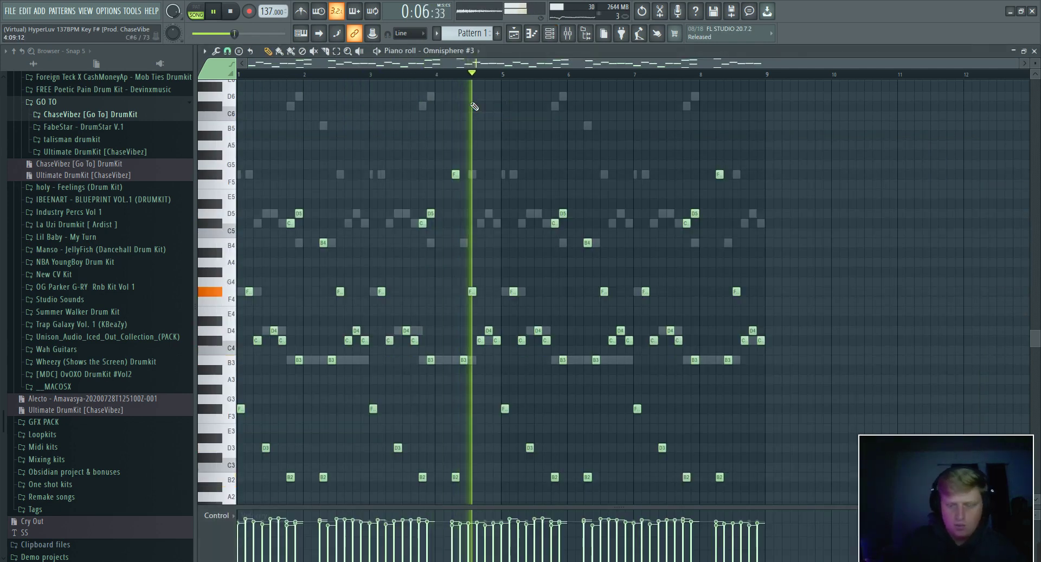
{"action": "key", "text": "ctrl+Up"}
Step: Replace the Omnisphere #3 sound with an Arp - Gloss patch and stop playback
{"action": "left_click", "coordinate": [550, 34]}
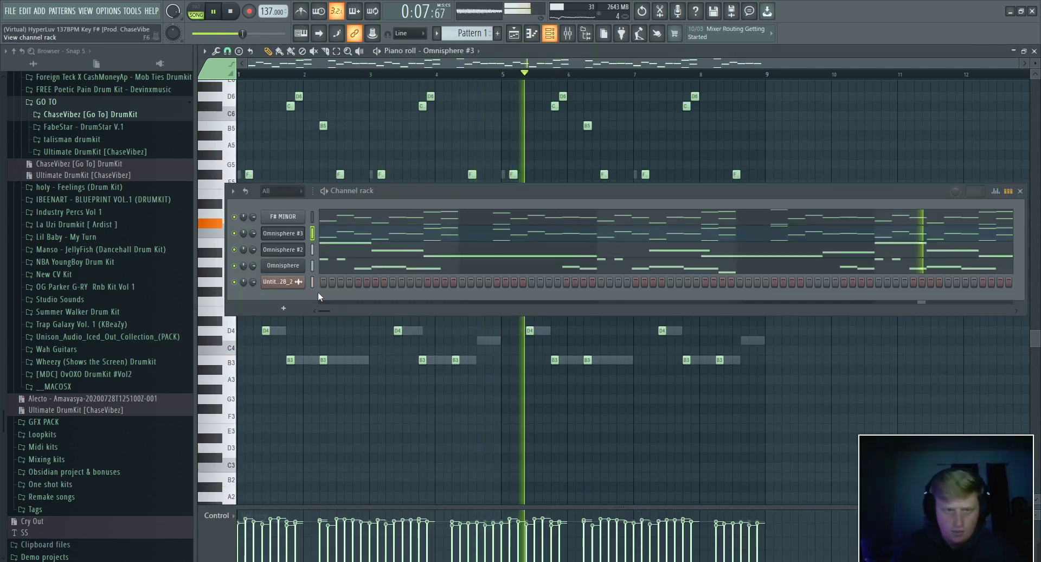
{"action": "left_click", "coordinate": [296, 233]}
{"action": "scroll", "coordinate": [331, 425], "scroll_direction": "up", "scroll_amount": 2}
{"action": "left_click", "coordinate": [302, 407]}
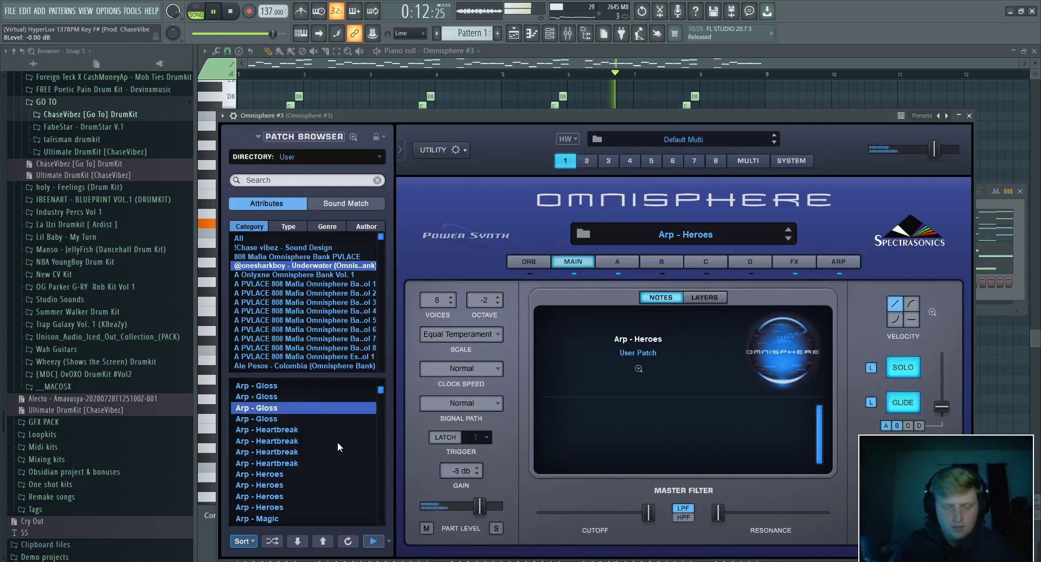
{"action": "key", "text": "space"}
Step: Load an Arp - Galactic patch in Omnisphere #3 and restart playback
{"action": "scroll", "coordinate": [314, 427], "scroll_direction": "up", "scroll_amount": 3}
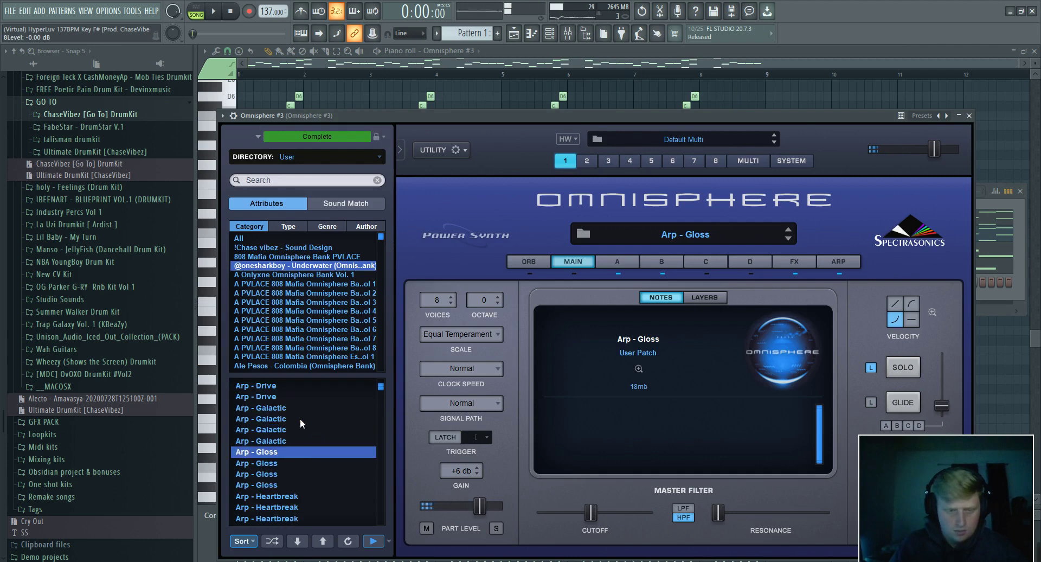
{"action": "left_click", "coordinate": [301, 418]}
{"action": "key", "text": "space"}
Step: Lower mixer track 4, which carries Omnisphere #3, to 46% volume and return to the channel list
{"action": "left_click", "coordinate": [554, 34]}
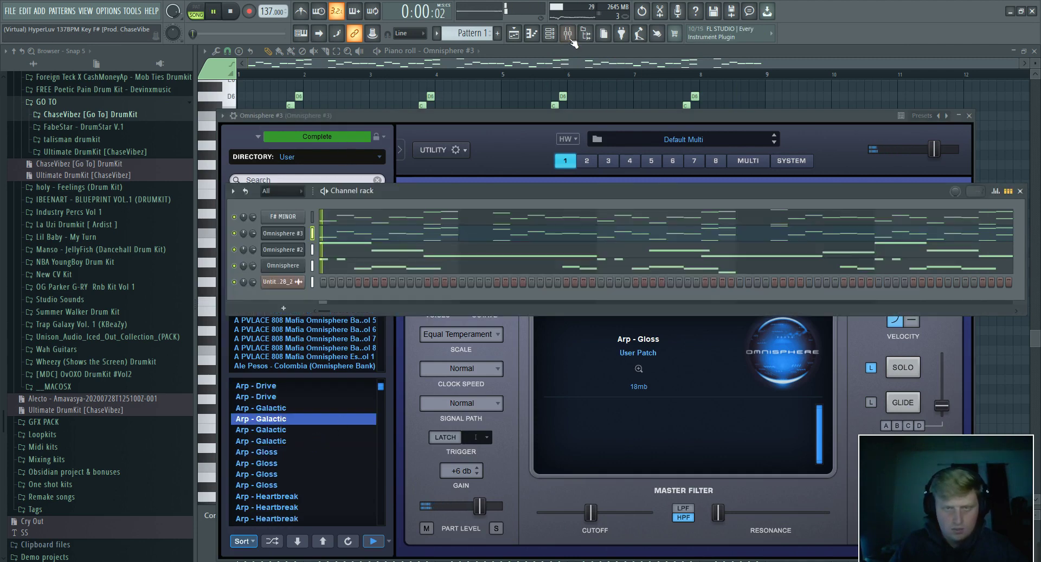
{"action": "left_click", "coordinate": [570, 35]}
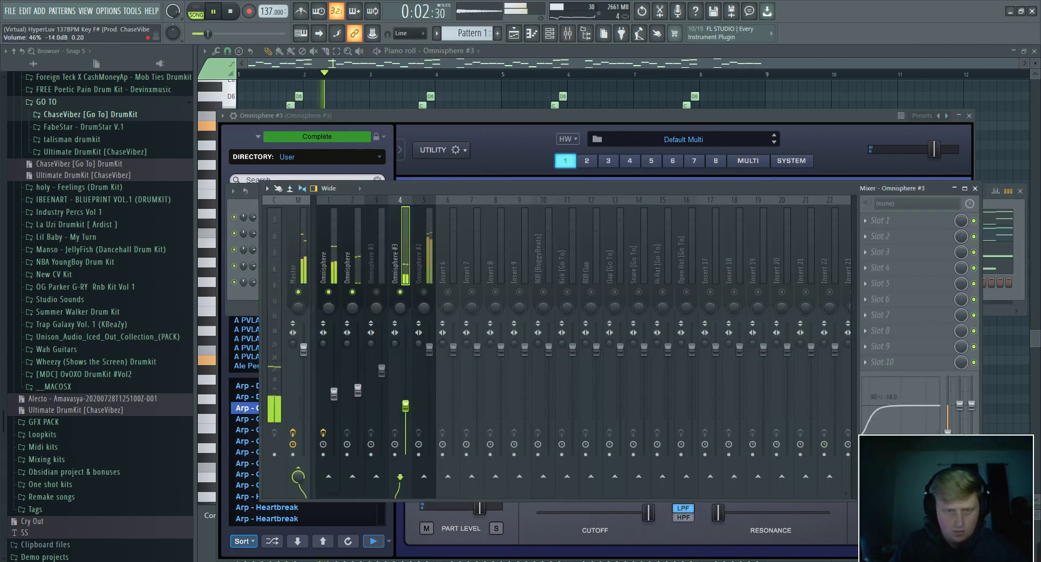
{"action": "left_click", "coordinate": [996, 201]}
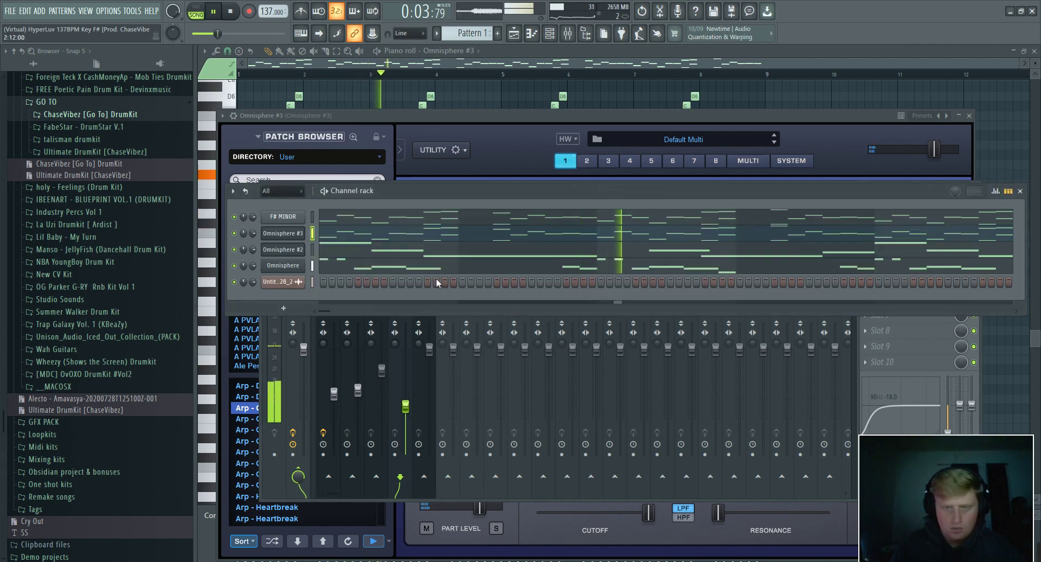
Step: Transpose Omnisphere #3's notes down one octave in the piano roll
{"action": "left_click", "coordinate": [346, 239]}
{"action": "key", "text": "ctrl+Down"}
{"action": "scroll", "coordinate": [347, 240], "scroll_direction": "down", "scroll_amount": 2}
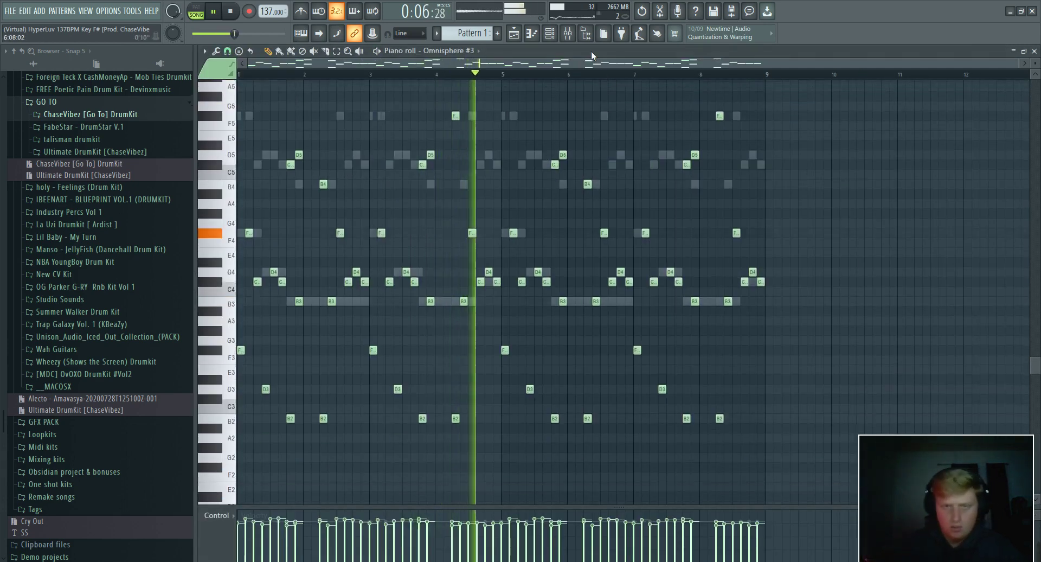
Step: Lower mixer track 5, which carries Omnisphere #2, to about 81% volume
{"action": "left_click", "coordinate": [568, 33]}
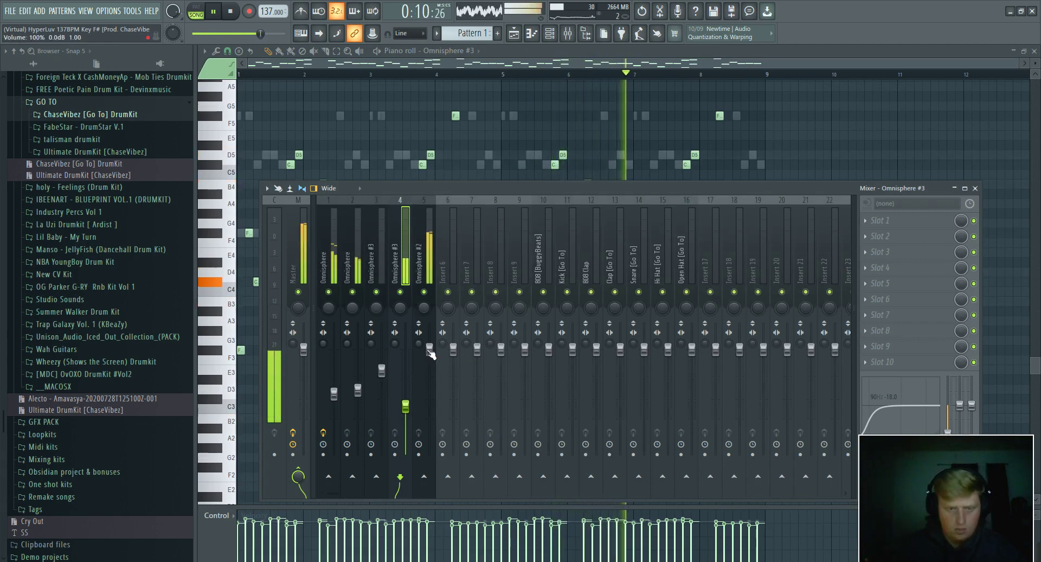
{"action": "left_click_drag", "start_coordinate": [429, 350], "coordinate": [429, 363]}
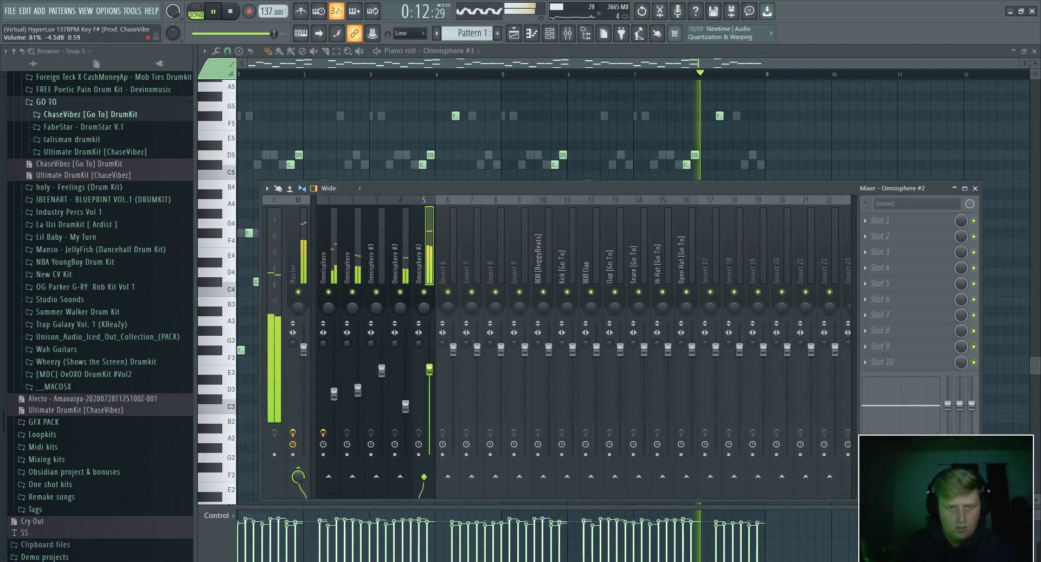
Step: Duplicate the audio clip and the Pattern 1 clip in the playlist so both run up to bar 17, and stop playback
{"action": "left_click", "coordinate": [513, 34]}
{"action": "left_click_drag", "start_coordinate": [653, 170], "coordinate": [485, 76]}
{"action": "key", "text": "ctrl+b"}
{"action": "left_click", "coordinate": [586, 217]}
{"action": "right_click", "coordinate": [602, 224]}
{"action": "key", "text": "space"}
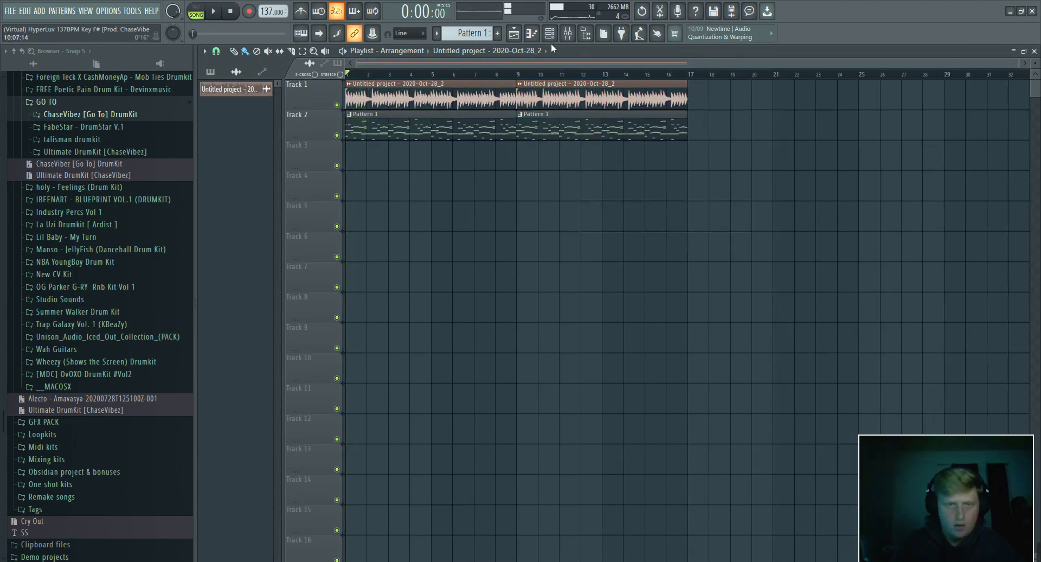
Step: Delete the F# MINOR channel from the channel rack
{"action": "key", "text": "F6"}
{"action": "right_click", "coordinate": [283, 234]}
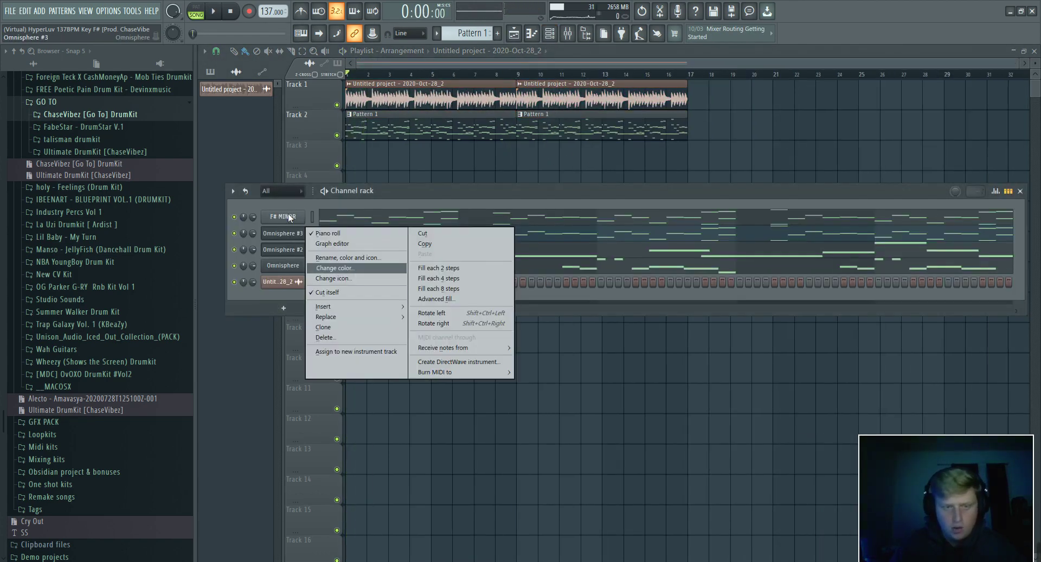
{"action": "right_click", "coordinate": [288, 217]}
{"action": "left_click", "coordinate": [334, 330]}
Step: Insert an Arcade instrument above Omnisphere #3 and set its session key to F# minor
{"action": "right_click", "coordinate": [287, 217]}
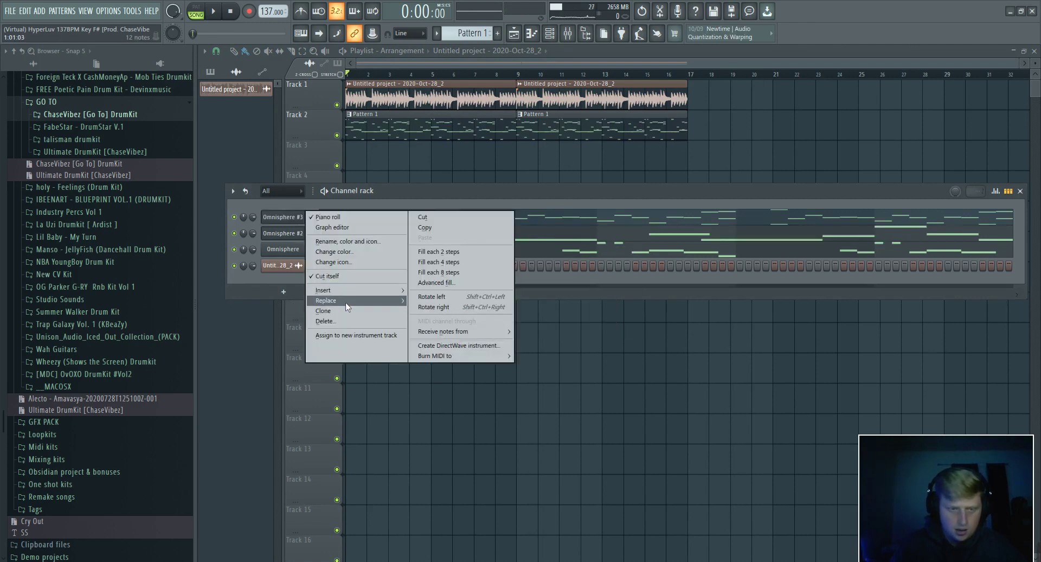
{"action": "mouse_move", "coordinate": [323, 290]}
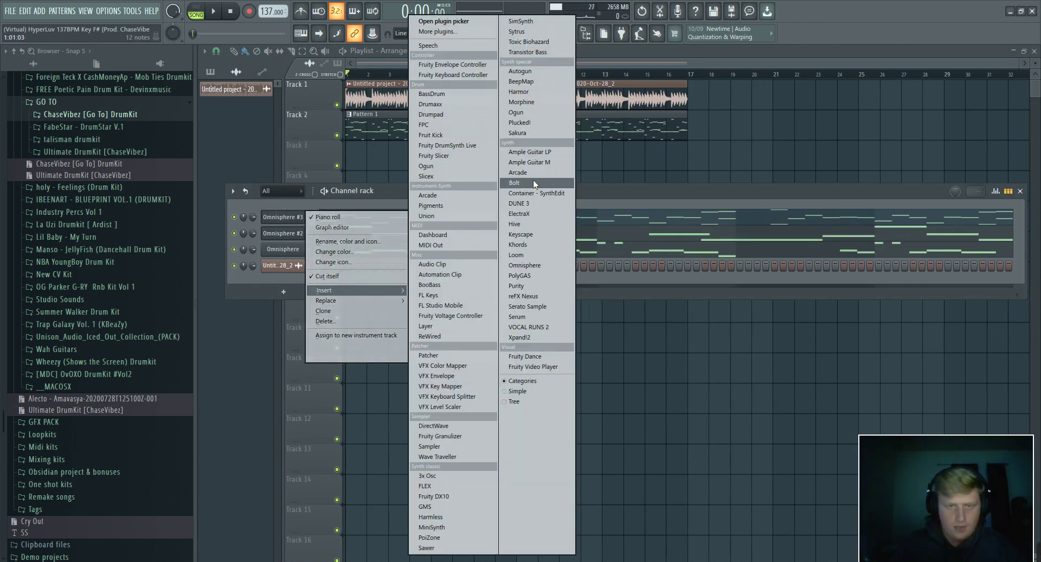
{"action": "left_click", "coordinate": [517, 173]}
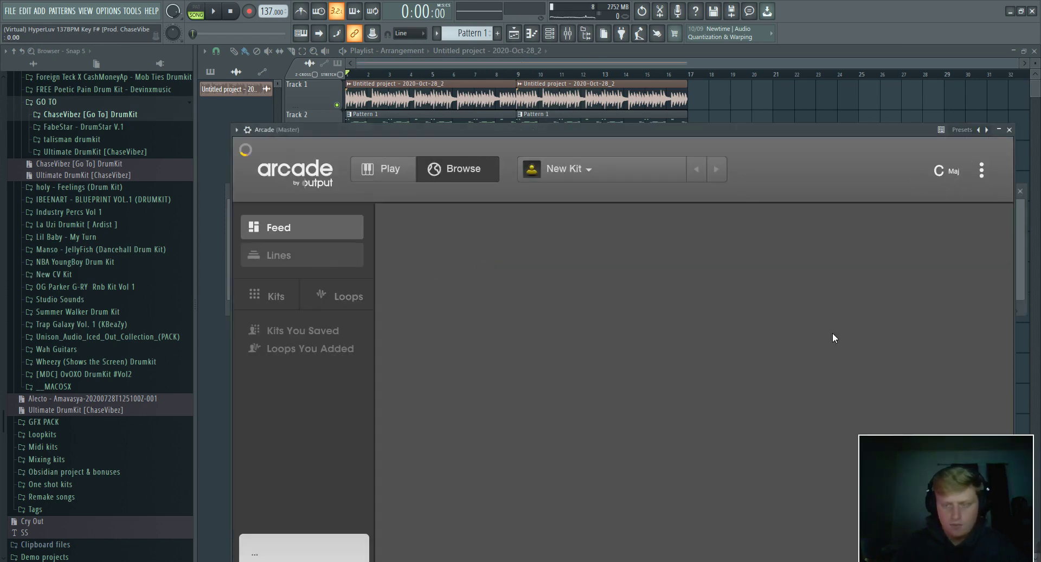
{"action": "left_click", "coordinate": [947, 172]}
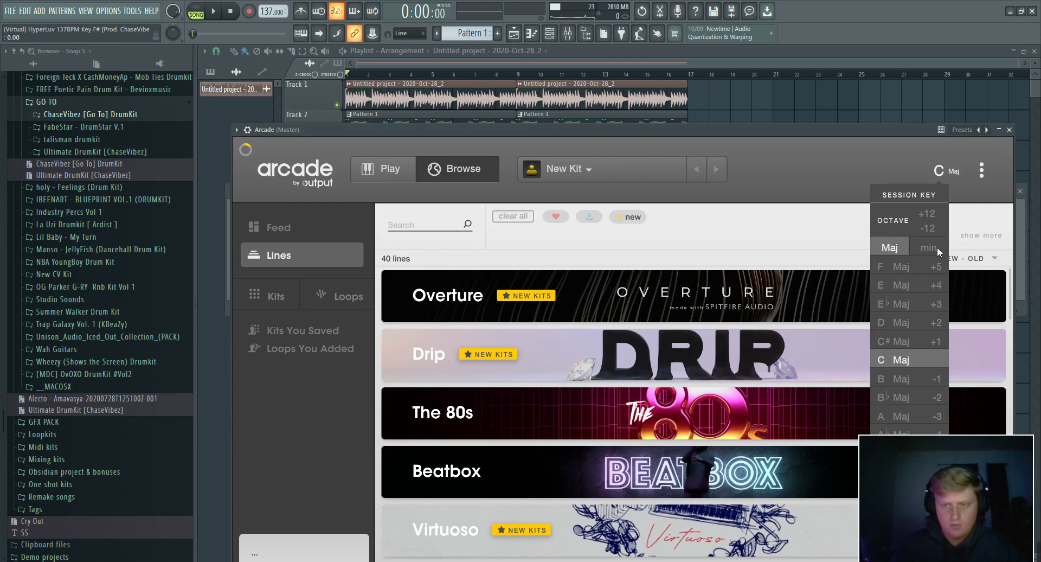
{"action": "left_click", "coordinate": [894, 415]}
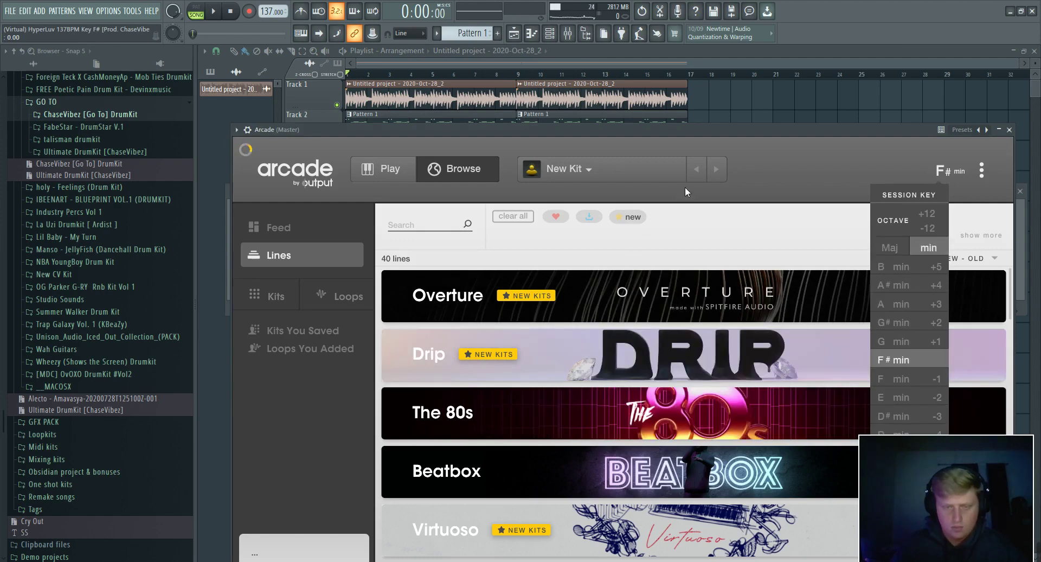
Step: Open the Distant Voices line in Arcade's library
{"action": "scroll", "coordinate": [723, 408], "scroll_direction": "down", "scroll_amount": 5}
{"action": "scroll", "coordinate": [714, 390], "scroll_direction": "up", "scroll_amount": 3}
{"action": "left_click", "coordinate": [714, 385]}
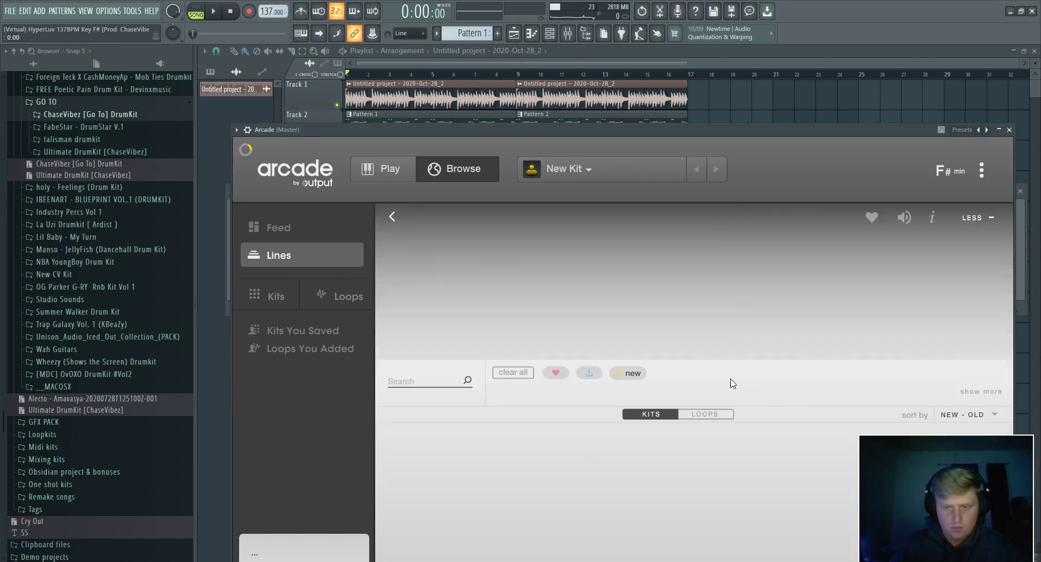
Step: Start playback, clear the old Omnisphere #3 name from mixer track 3 and route the Arcade channel to it
{"action": "left_click", "coordinate": [568, 33]}
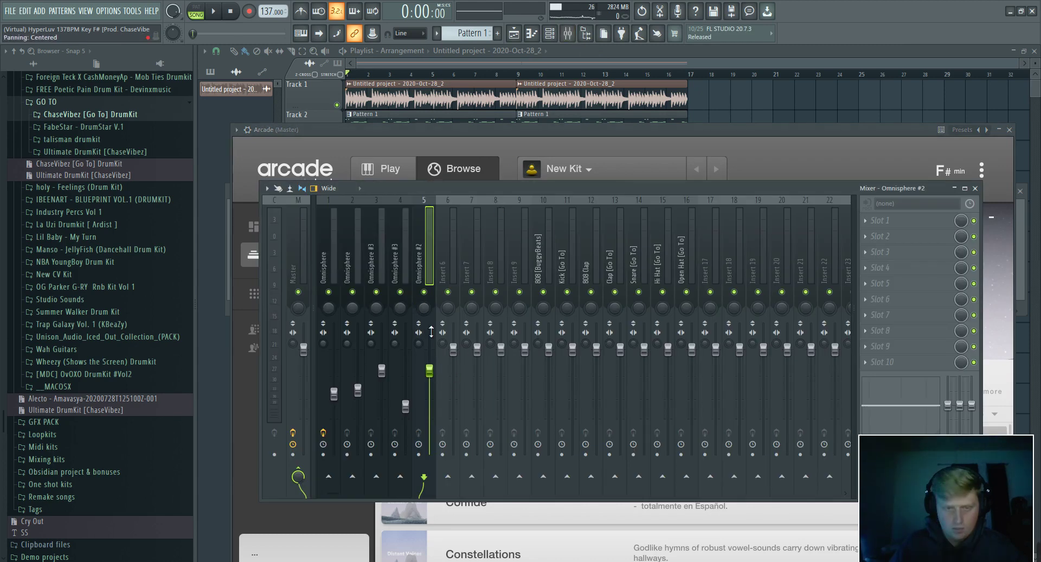
{"action": "key", "text": "space"}
{"action": "right_click", "coordinate": [387, 281]}
{"action": "left_click", "coordinate": [439, 211]}
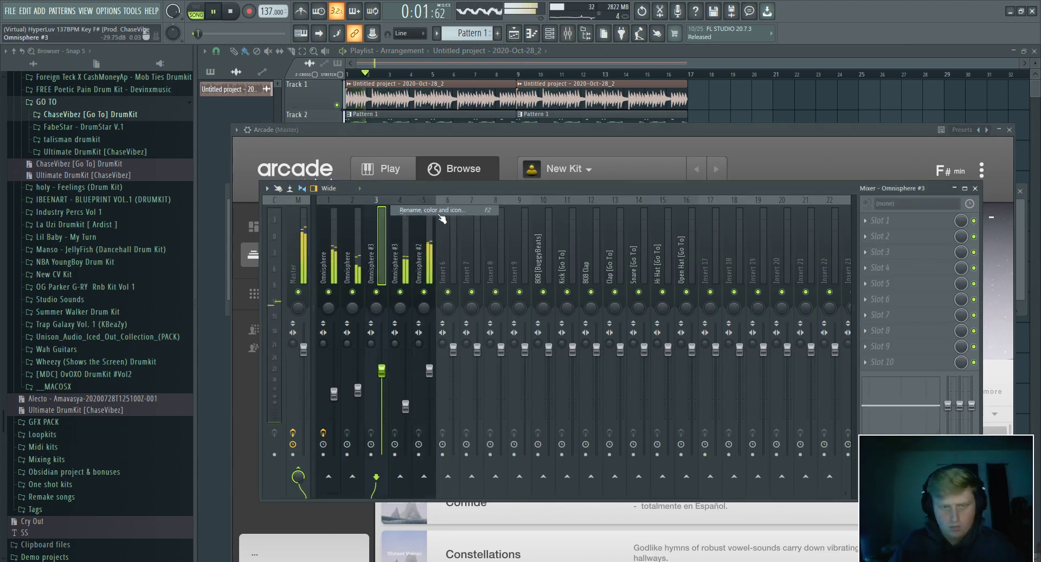
{"action": "key", "text": "BackSpace"}
{"action": "key", "text": "Return"}
{"action": "right_click", "coordinate": [387, 275]}
{"action": "left_click", "coordinate": [520, 309]}
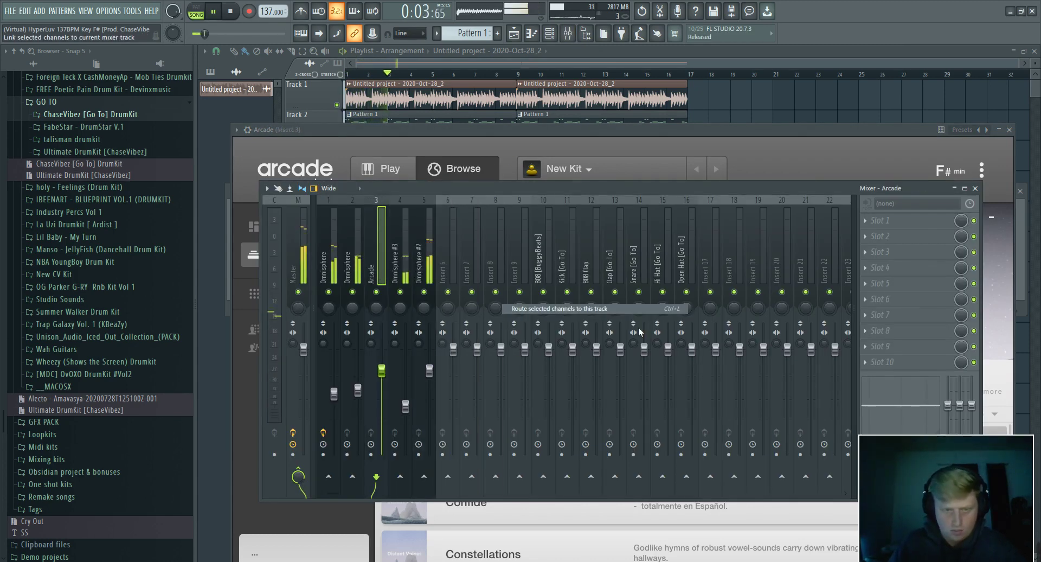
Step: Add ValhallaVintageVerb in slot 2 and Fruity parametric EQ 2 in slot 1 of the Arcade mixer track, cutting the lows and extreme highs
{"action": "left_click", "coordinate": [879, 236]}
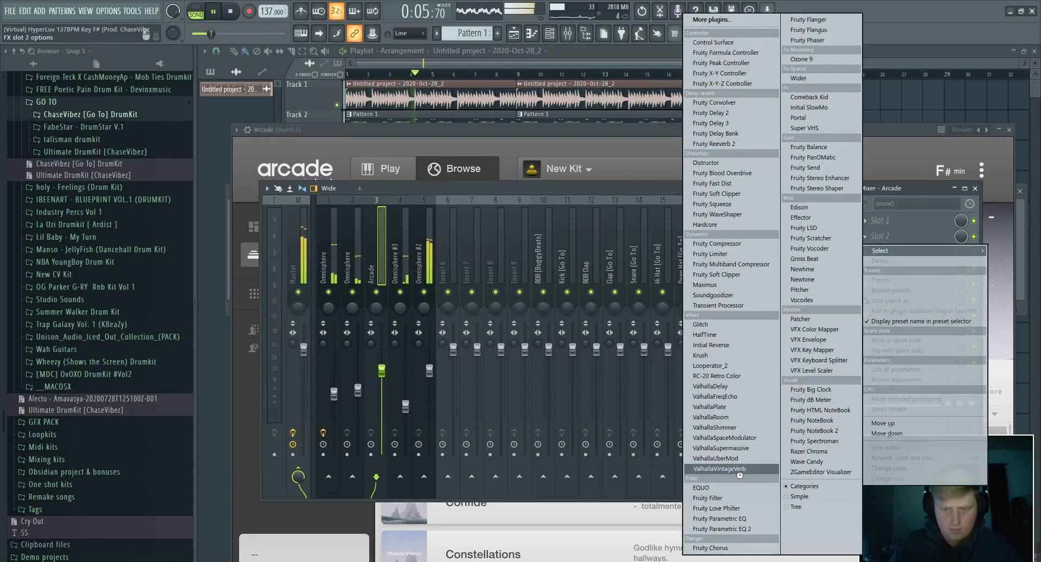
{"action": "left_click", "coordinate": [719, 468]}
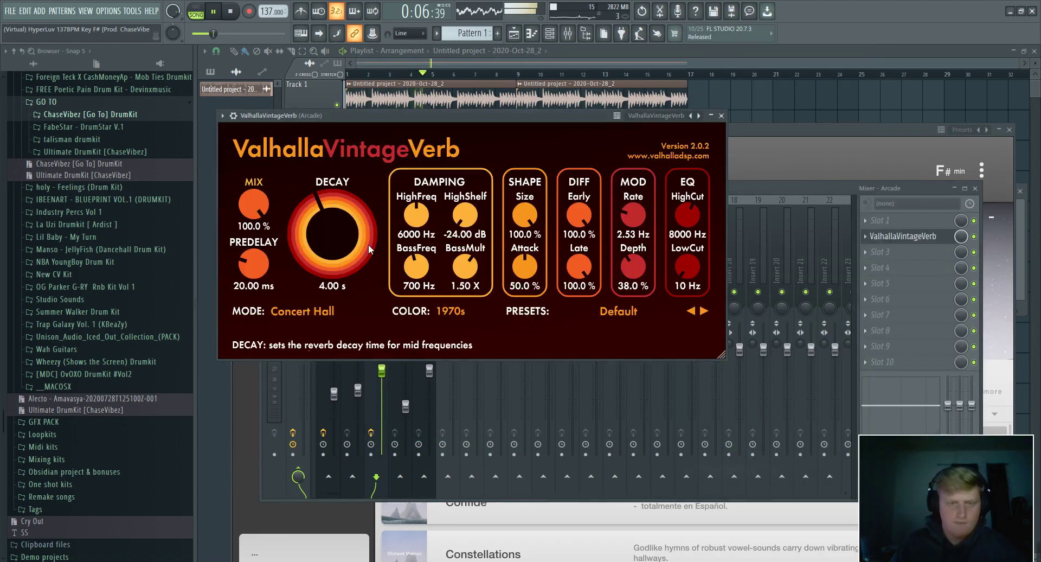
{"action": "left_click", "coordinate": [879, 220]}
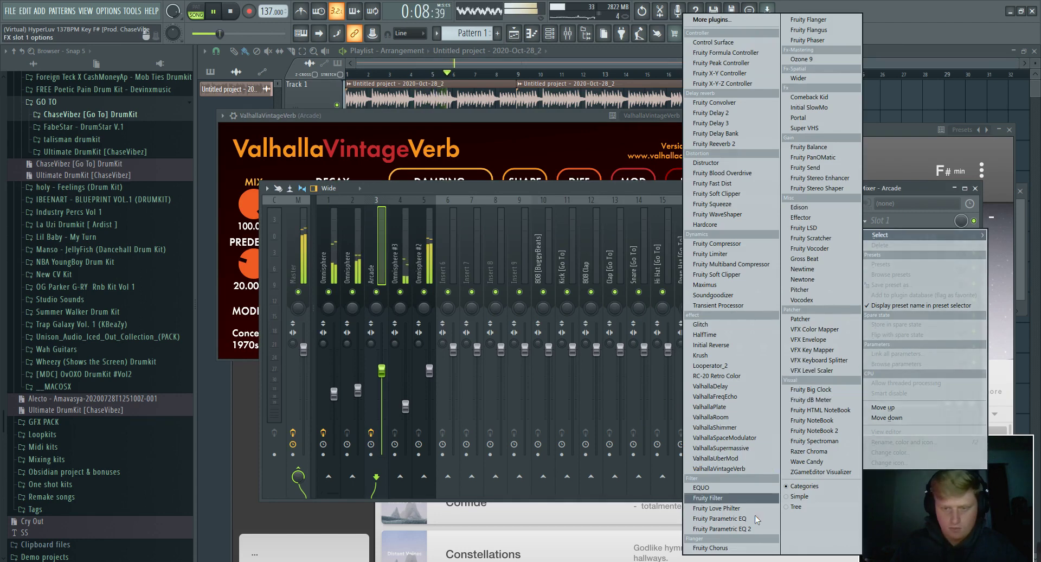
{"action": "left_click", "coordinate": [721, 529]}
{"action": "left_click_drag", "start_coordinate": [257, 199], "coordinate": [293, 238]}
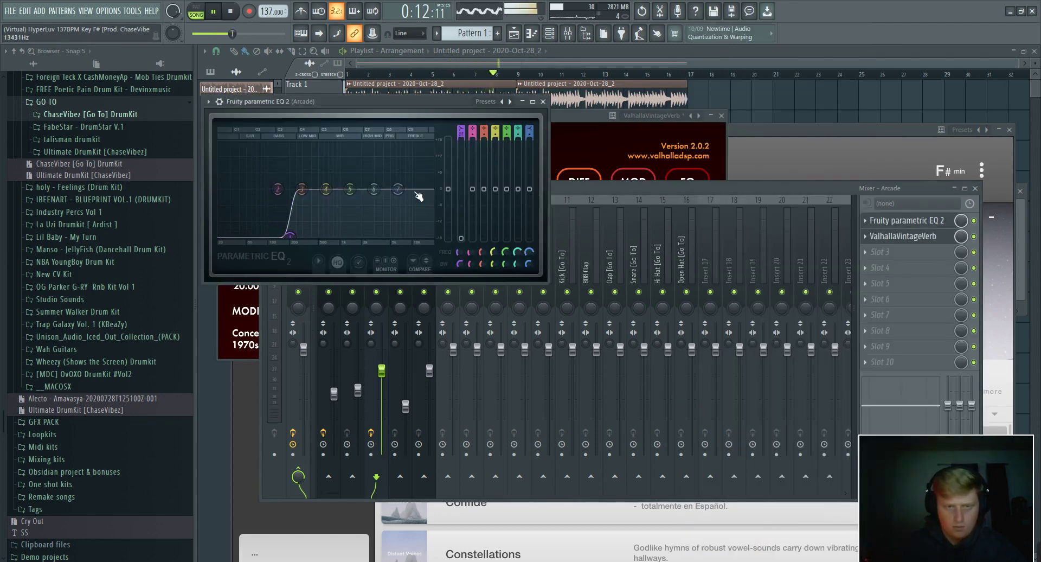
{"action": "left_click_drag", "start_coordinate": [398, 189], "coordinate": [431, 237]}
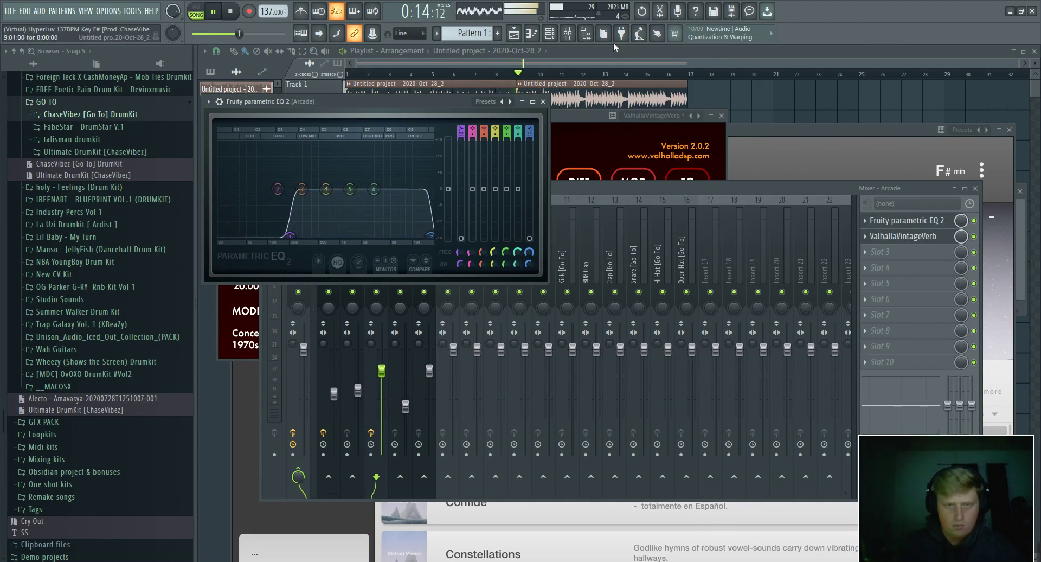
Step: Stop playback, browse the Distant Voices kits in Arcade and load Tale of the Oracle
{"action": "left_click", "coordinate": [549, 34]}
{"action": "key", "text": "space"}
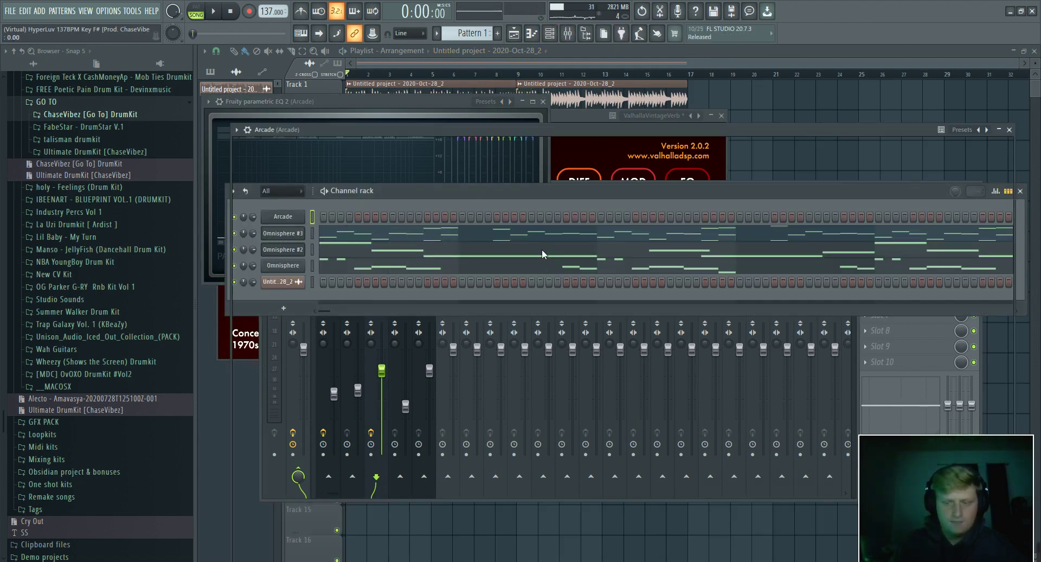
{"action": "scroll", "coordinate": [703, 401], "scroll_direction": "down", "scroll_amount": 6}
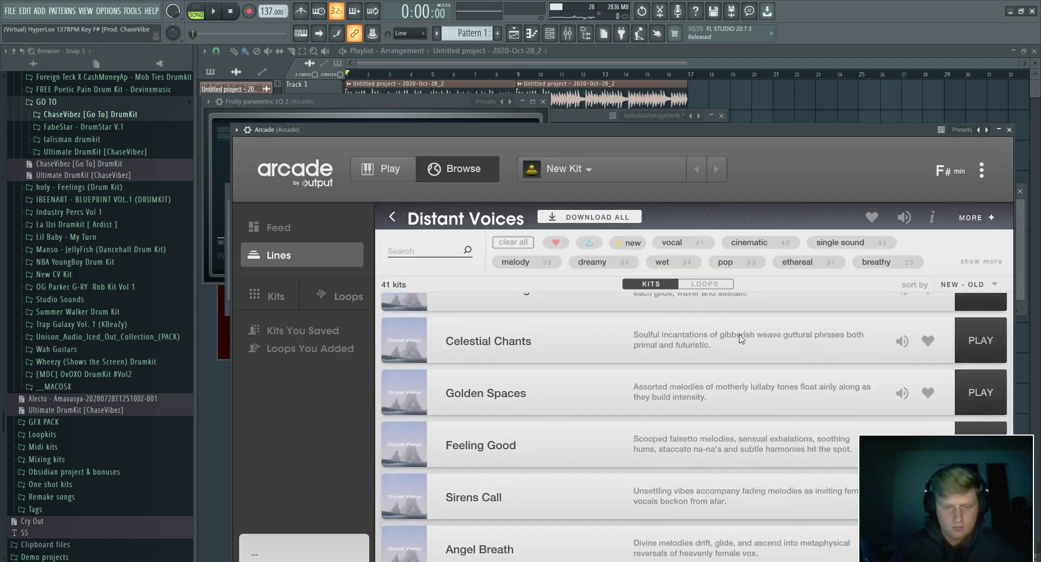
{"action": "left_click_drag", "start_coordinate": [734, 130], "coordinate": [669, 85]}
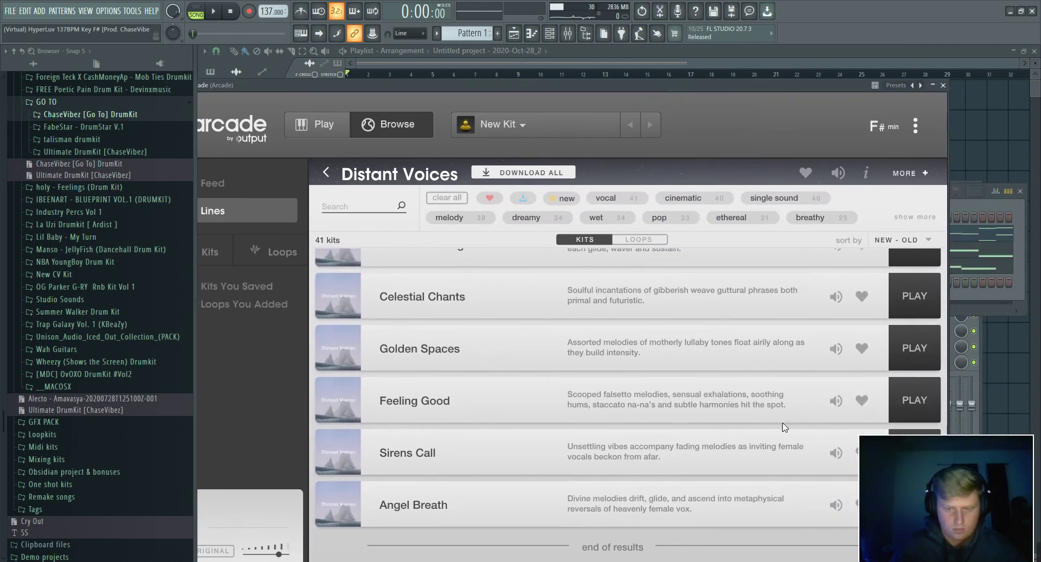
{"action": "scroll", "coordinate": [764, 385], "scroll_direction": "up", "scroll_amount": 10}
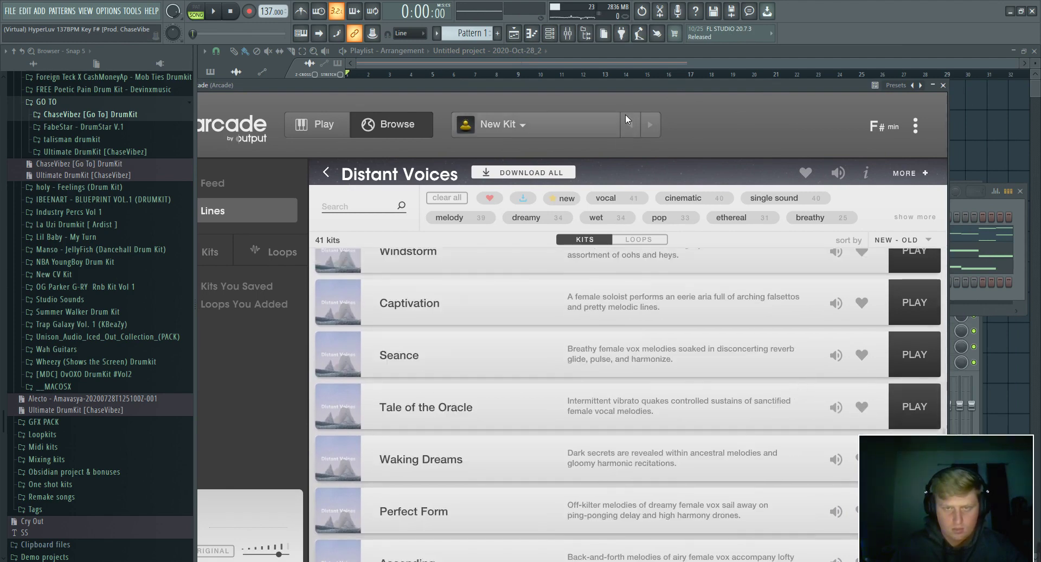
{"action": "left_click", "coordinate": [549, 33]}
{"action": "right_click", "coordinate": [301, 216]}
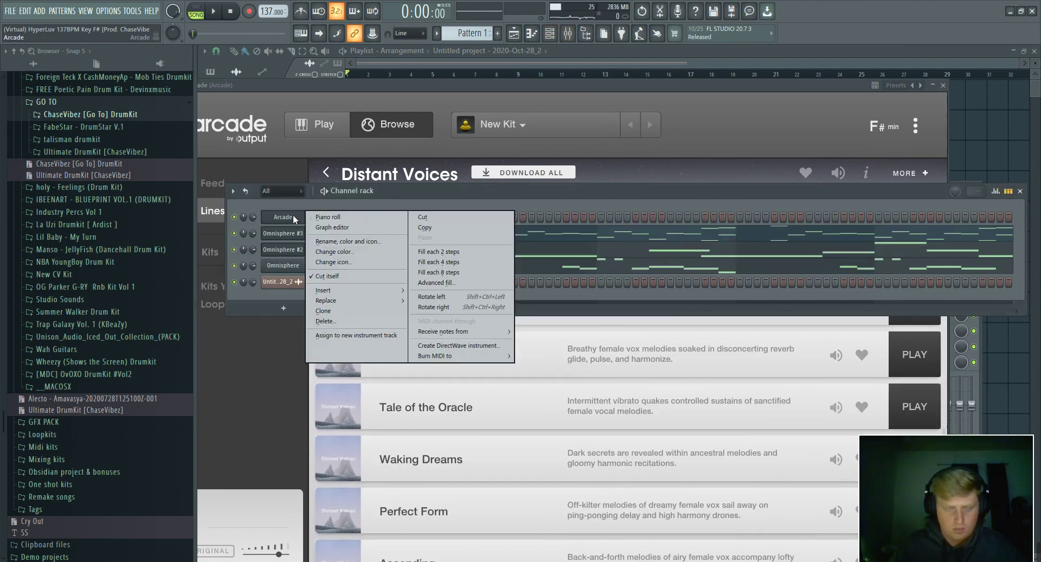
{"action": "left_click", "coordinate": [937, 403]}
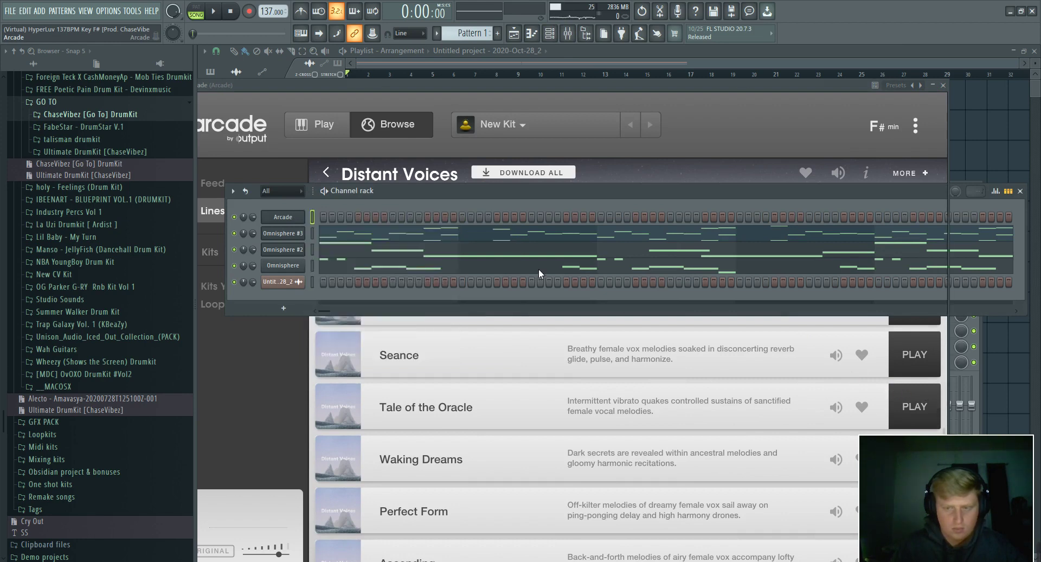
{"action": "left_click", "coordinate": [599, 95]}
Step: Audition keys in Arcade's piano roll and place a first A4 note in the second half of bar 1
{"action": "left_click", "coordinate": [550, 33]}
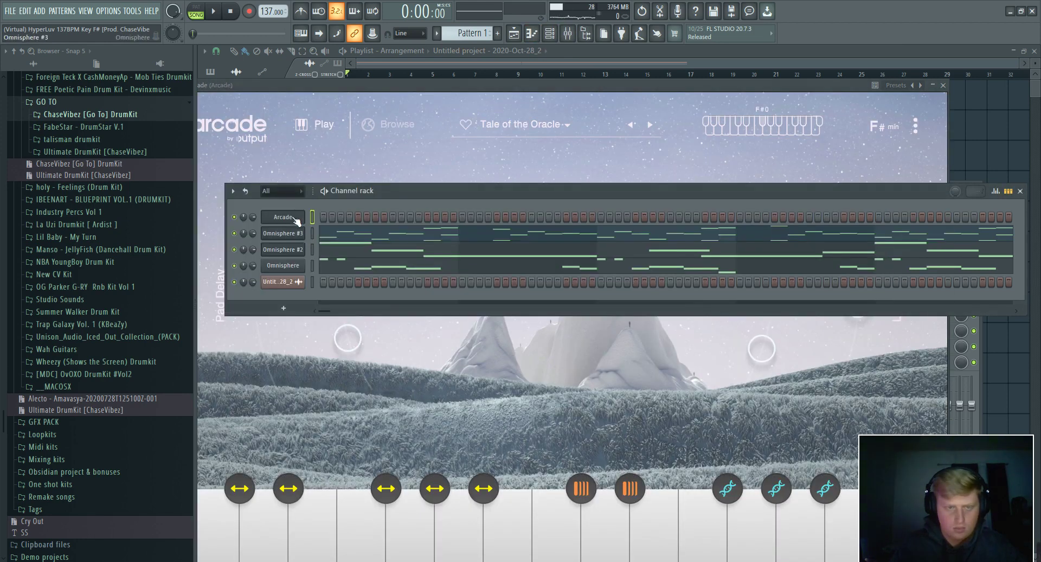
{"action": "left_click", "coordinate": [312, 217]}
{"action": "left_click", "coordinate": [231, 223]}
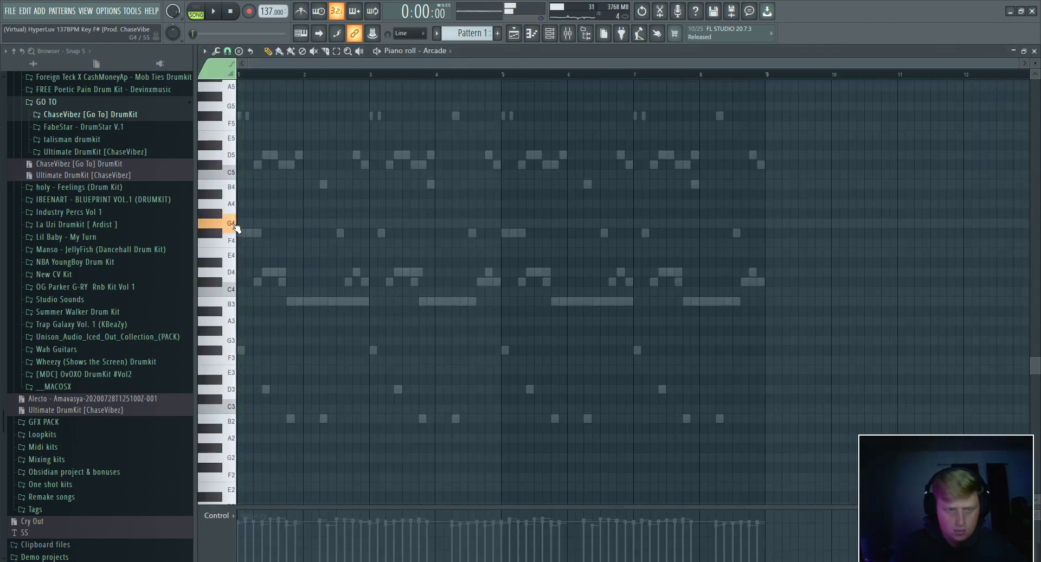
{"action": "left_click", "coordinate": [232, 203]}
{"action": "key", "text": "space"}
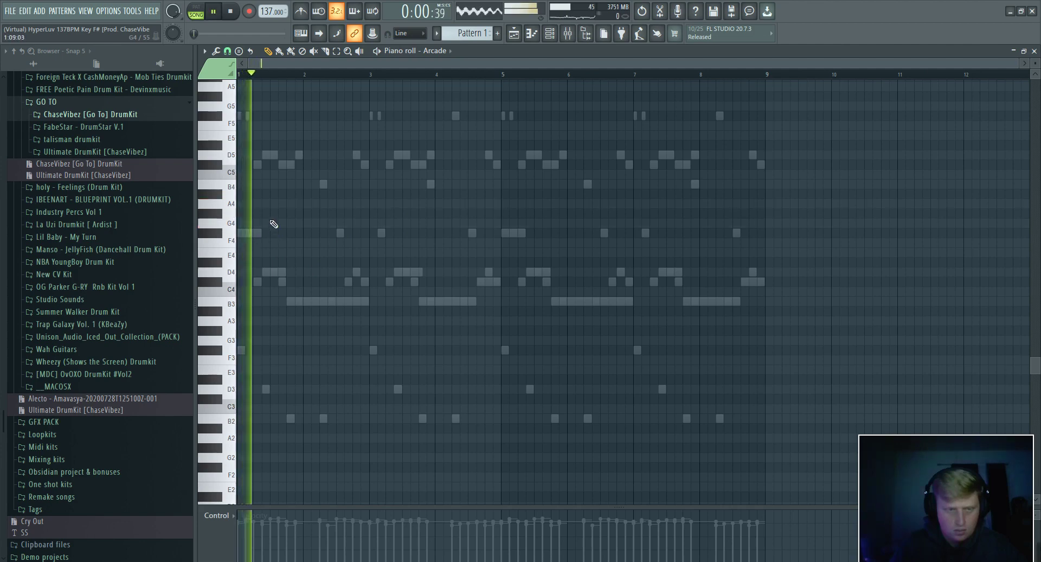
{"action": "key", "text": "space"}
{"action": "left_click", "coordinate": [272, 204]}
{"action": "key", "text": "space"}
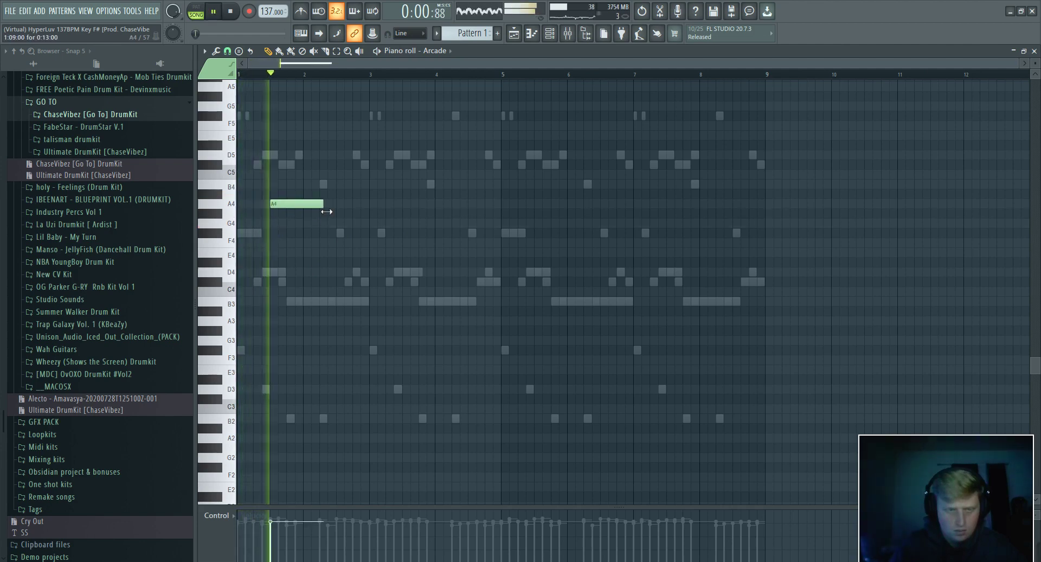
Step: Arrange four half-bar Arcade notes: F5 in the second half of bars 1 and 5, E5 at the start of bars 4 and 8
{"action": "mouse_move", "coordinate": [326, 212]}
{"action": "left_mouse_down"}
{"action": "mouse_move", "coordinate": [307, 215]}
{"action": "mouse_move", "coordinate": [293, 199]}
{"action": "mouse_move", "coordinate": [292, 126]}
{"action": "mouse_move", "coordinate": [303, 130]}
{"action": "mouse_move", "coordinate": [293, 137]}
{"action": "mouse_move", "coordinate": [453, 149]}
{"action": "left_mouse_up"}
{"action": "key", "text": "space"}
{"action": "key", "text": "space"}
{"action": "mouse_move", "coordinate": [532, 168]}
{"action": "left_mouse_down", "text": "ctrl"}
{"action": "mouse_move", "coordinate": [248, 114]}
{"action": "mouse_move", "coordinate": [558, 132]}
{"action": "left_mouse_up", "text": "ctrl"}
{"action": "left_click_drag", "start_coordinate": [709, 113], "coordinate": [710, 169]}
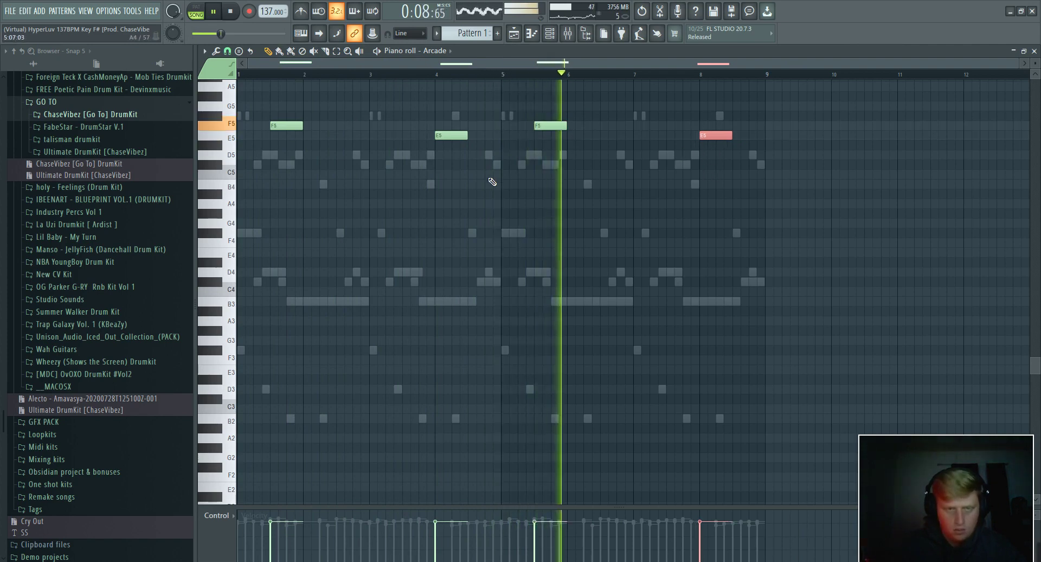
Step: Try lengthening the two E5 notes in the Arcade piano roll, restore their half-bar length and stop playback
{"action": "left_click", "coordinate": [461, 136], "text": "ctrl+shift"}
{"action": "left_click_drag", "start_coordinate": [466, 137], "coordinate": [550, 172]}
{"action": "left_click", "coordinate": [567, 33]}
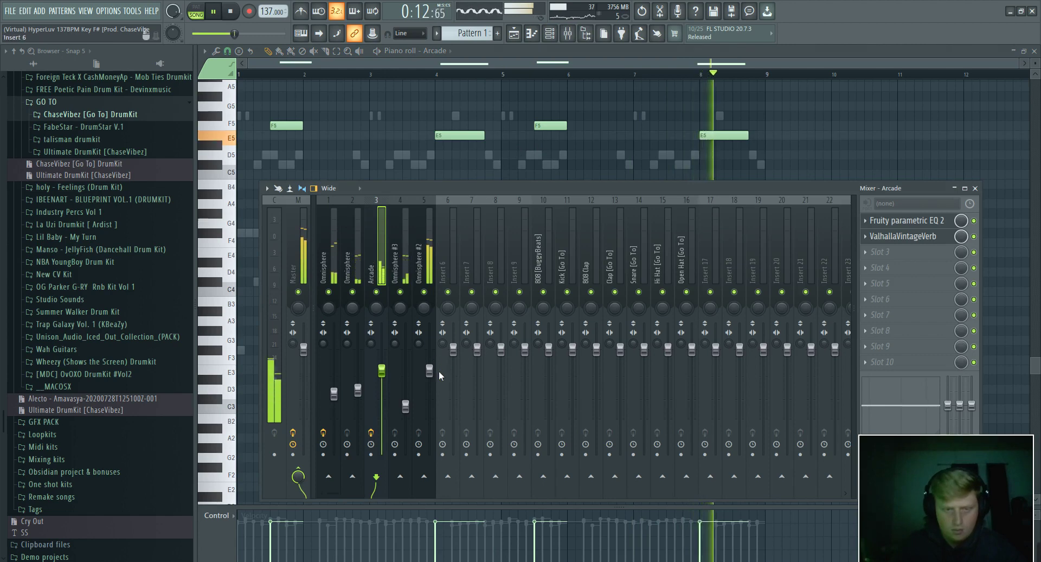
{"action": "left_click_drag", "start_coordinate": [767, 143], "coordinate": [467, 144]}
{"action": "left_click", "coordinate": [483, 146]}
{"action": "key", "text": "space"}
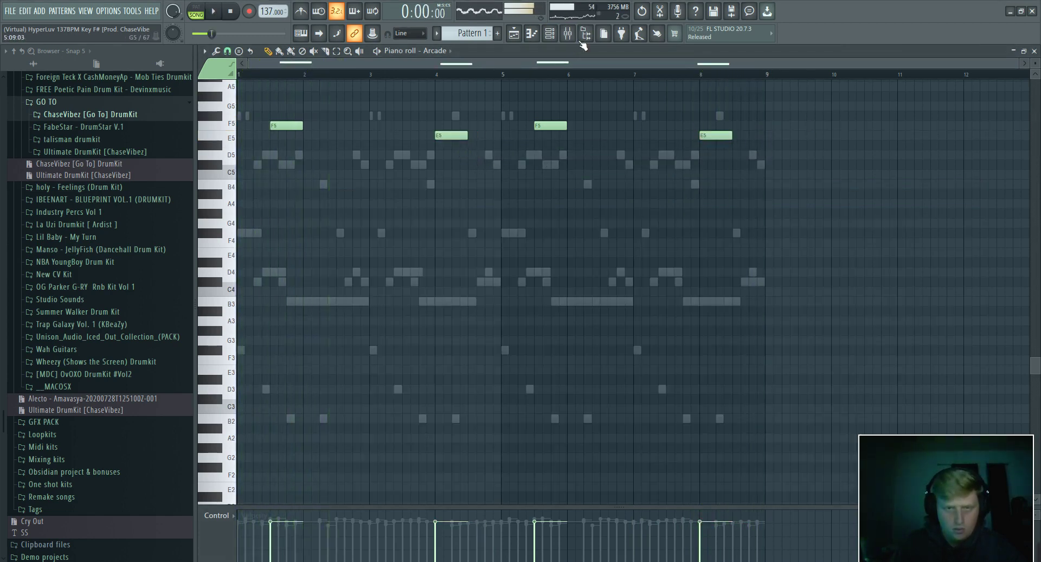
Step: Reopen the Arcade instrument from the channel rack and review its session key and kit selectors
{"action": "key", "text": "F5"}
{"action": "left_click", "coordinate": [550, 33]}
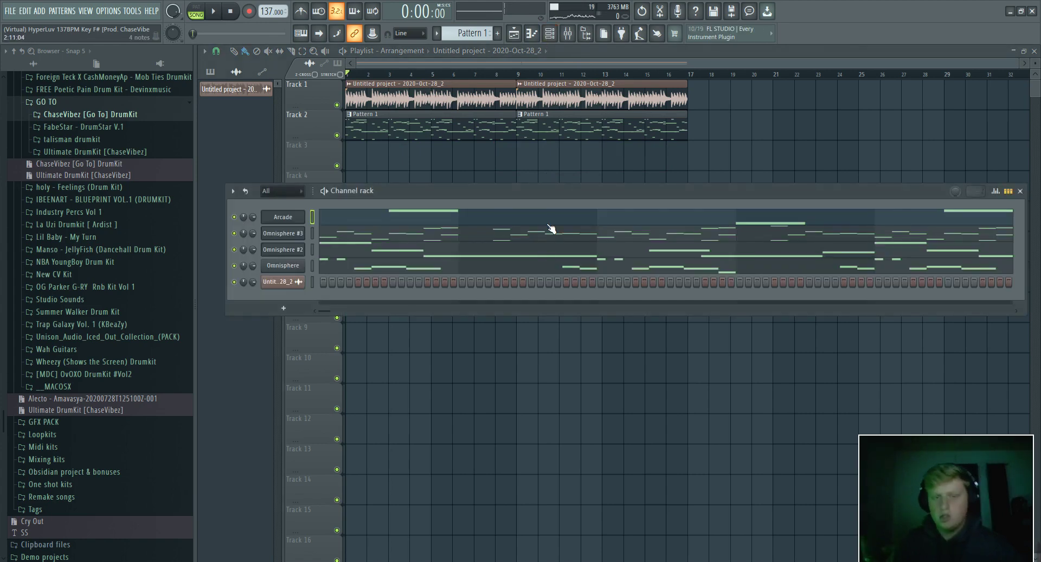
{"action": "left_click", "coordinate": [299, 219]}
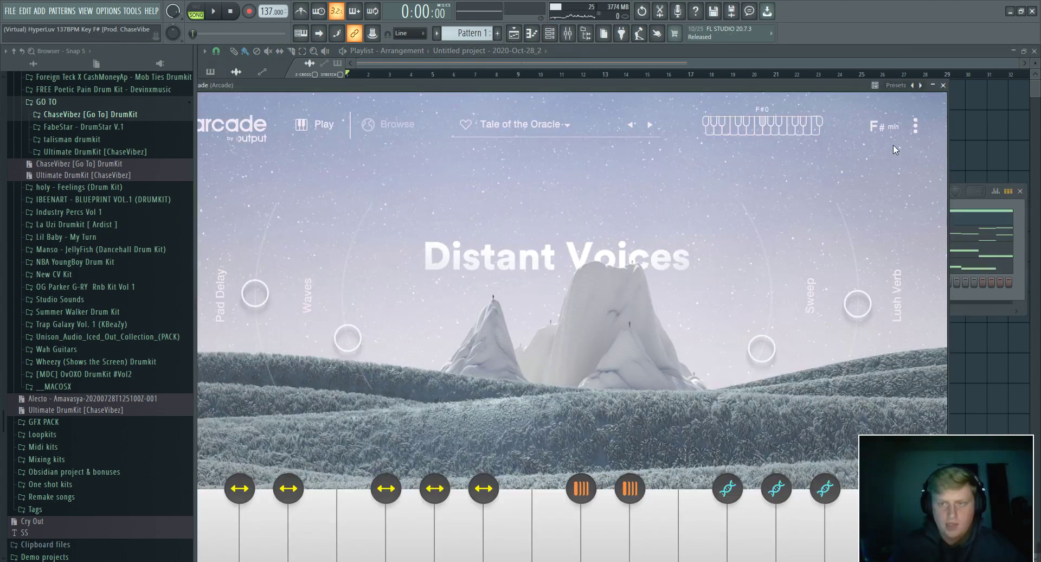
{"action": "left_click", "coordinate": [893, 130]}
{"action": "left_click", "coordinate": [588, 125]}
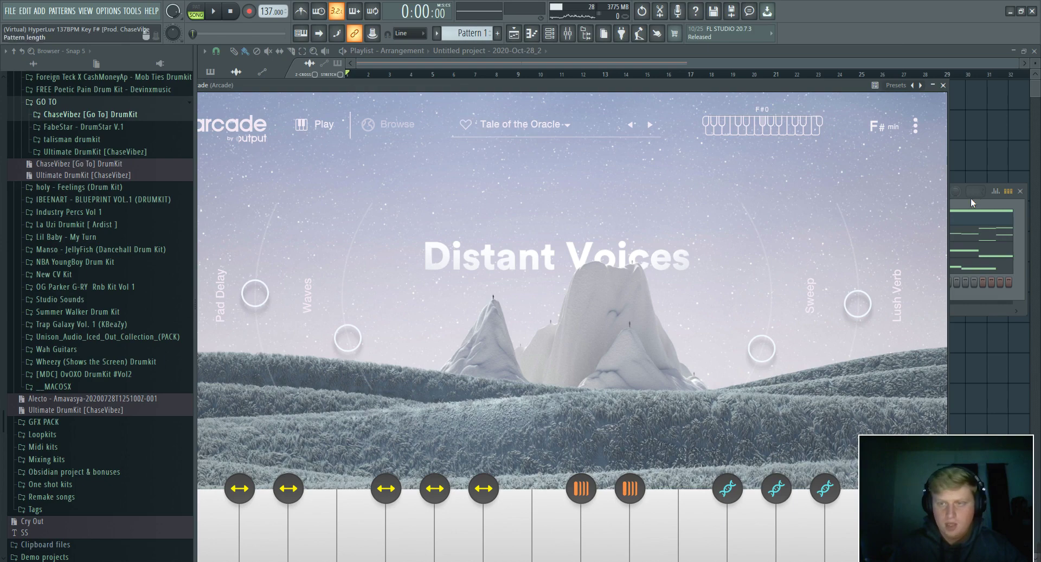
Step: Return from the Arcade instrument to the playlist and briefly play back the arrangement from the start
{"action": "left_click", "coordinate": [978, 165]}
{"action": "right_click", "coordinate": [995, 168]}
{"action": "key", "text": "space"}
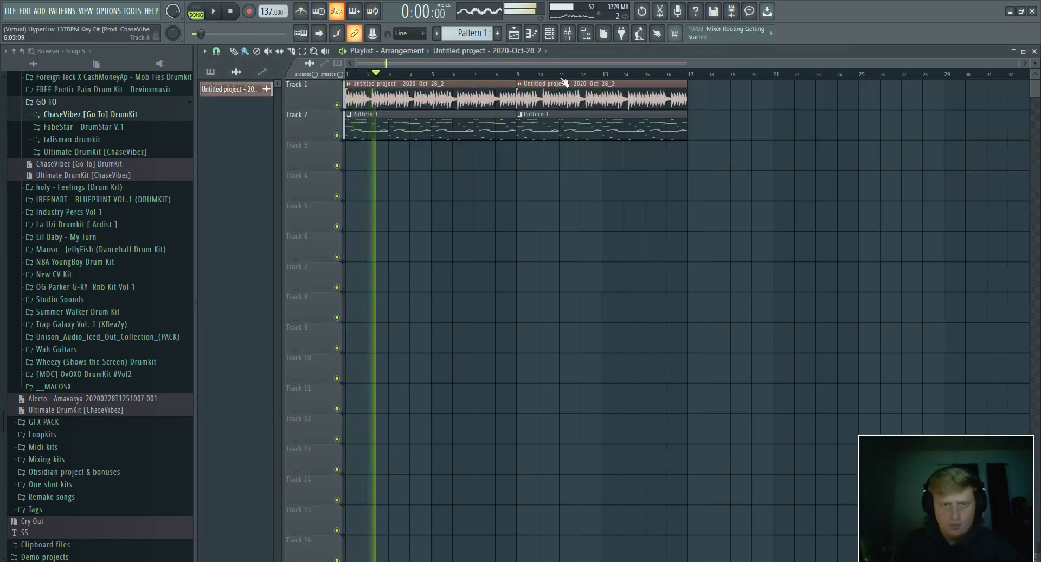
{"action": "key", "text": "space"}
Step: Solo the Arcade mixer track, review the settings of its ValhallaVintageVerb reverb and return to the playlist
{"action": "left_click", "coordinate": [567, 33]}
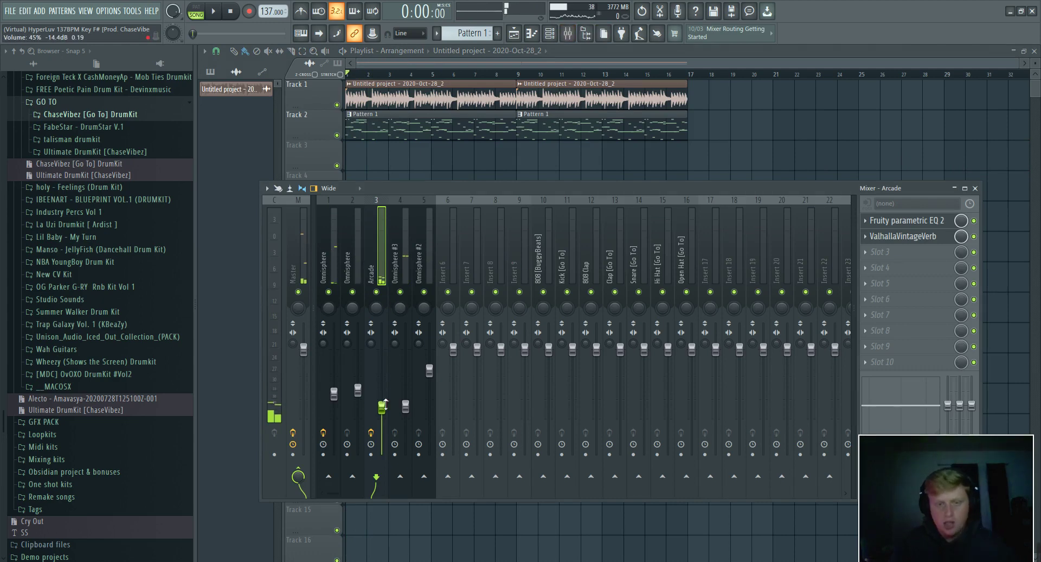
{"action": "right_click", "coordinate": [376, 291]}
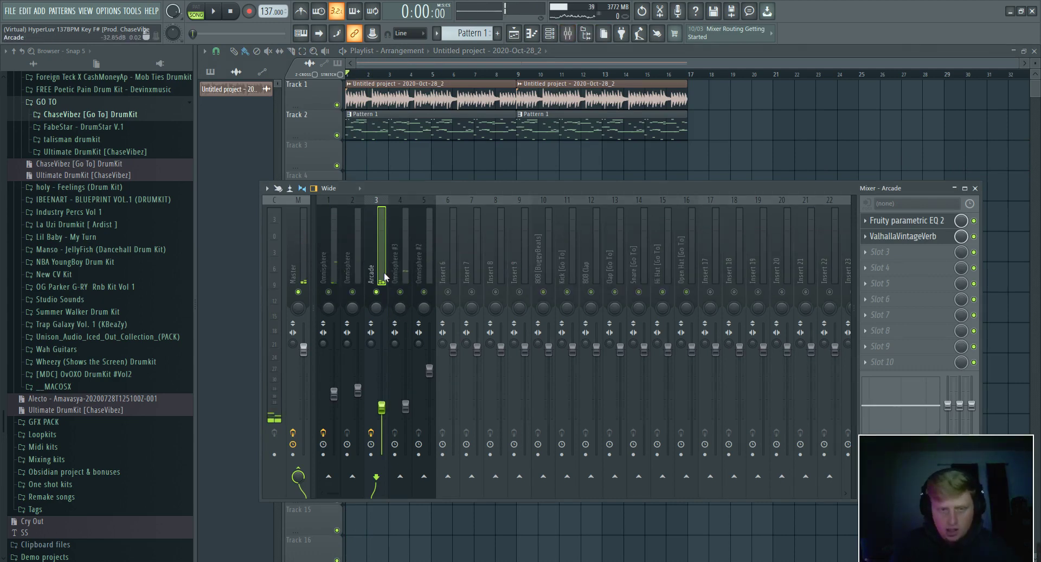
{"action": "left_click", "coordinate": [921, 237]}
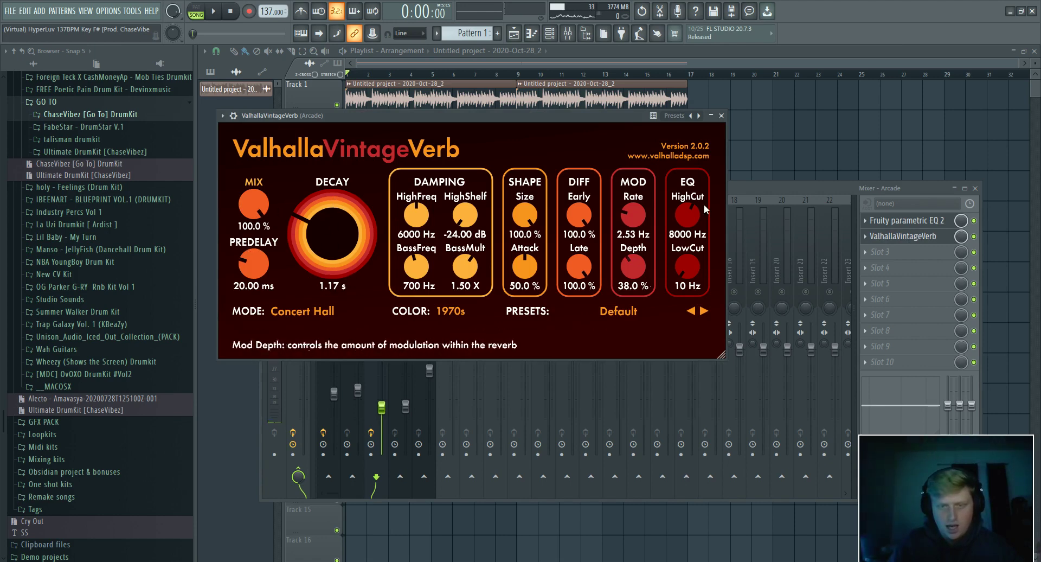
{"action": "left_click", "coordinate": [803, 155]}
{"action": "right_click", "coordinate": [823, 167]}
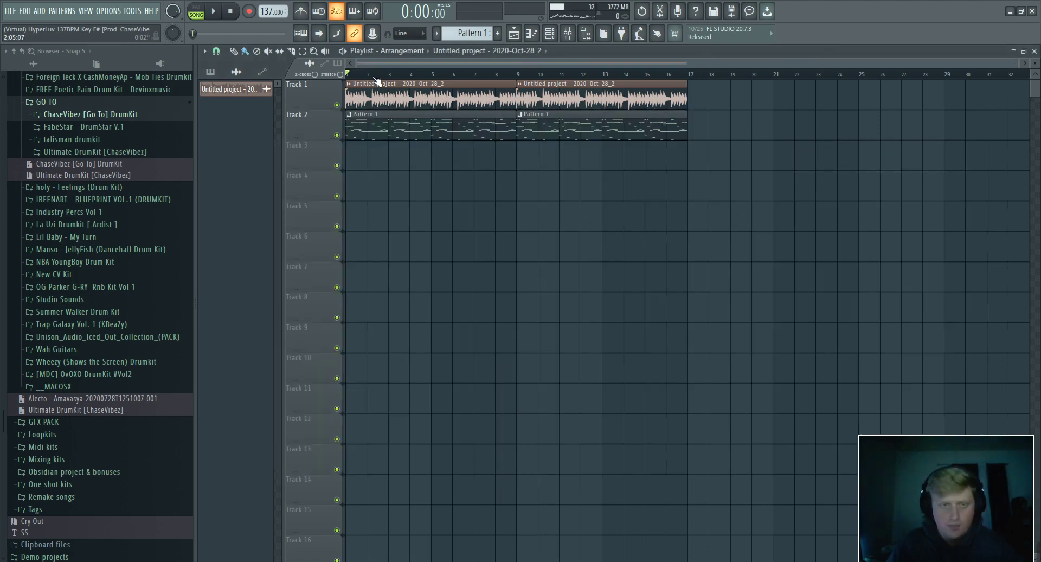
{"action": "scroll", "coordinate": [374, 77], "scroll_direction": "up", "scroll_amount": 1}
{"action": "scroll", "coordinate": [404, 74], "scroll_direction": "down", "scroll_amount": 1}
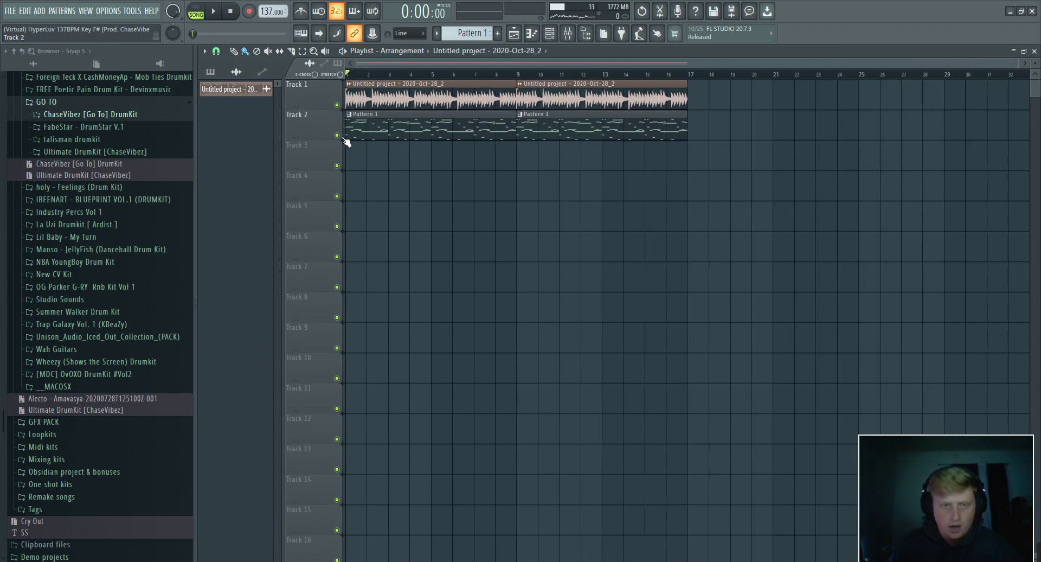
{"action": "right_click", "coordinate": [345, 86]}
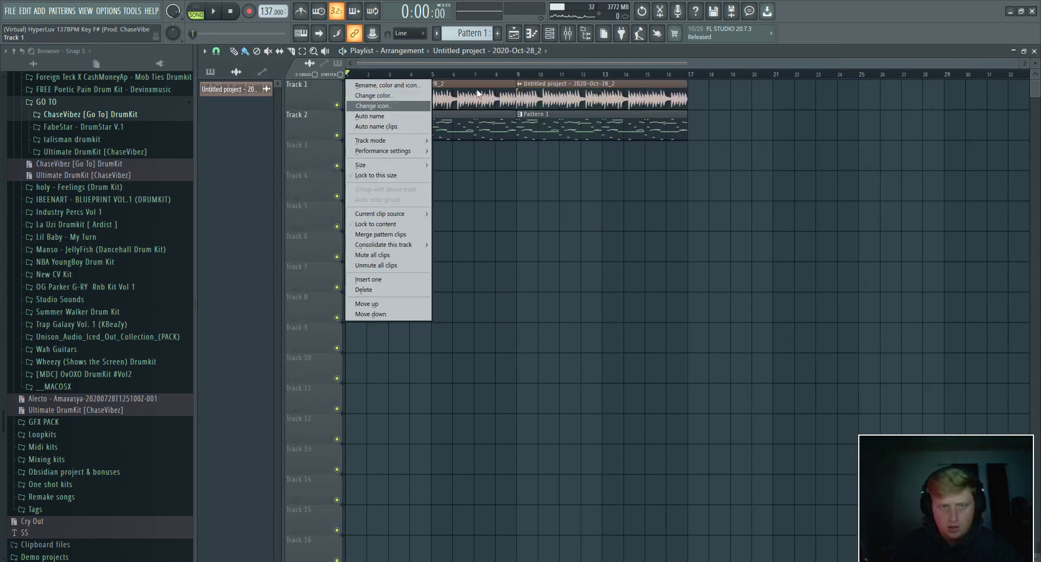
Step: Unsolo the Arcade mixer track, raise its volume to 75% during playback, and stop playback back in the playlist
{"action": "left_click", "coordinate": [567, 34]}
{"action": "right_click", "coordinate": [377, 292]}
{"action": "key", "text": "space"}
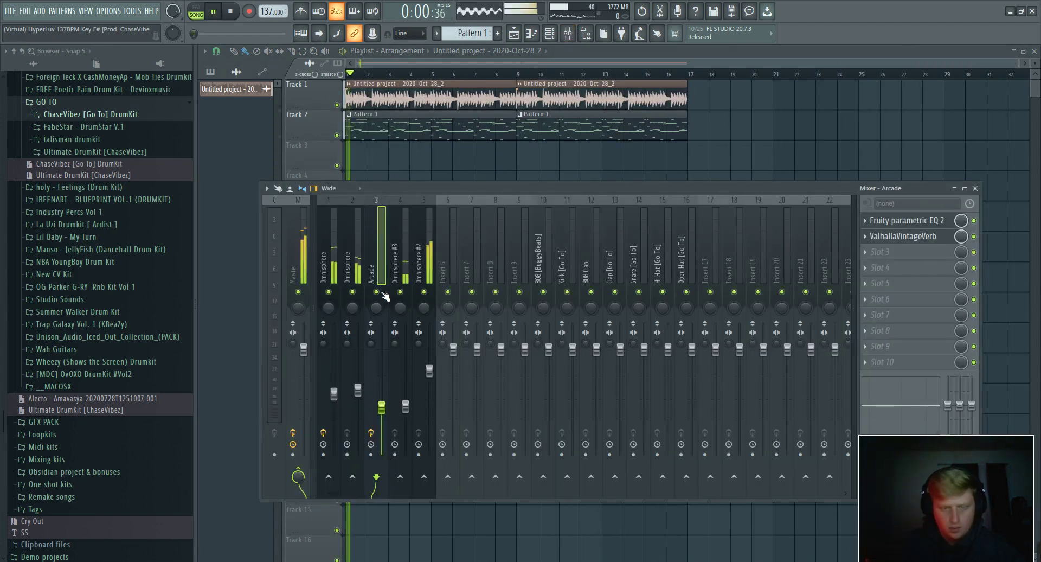
{"action": "left_click_drag", "start_coordinate": [382, 407], "coordinate": [382, 375]}
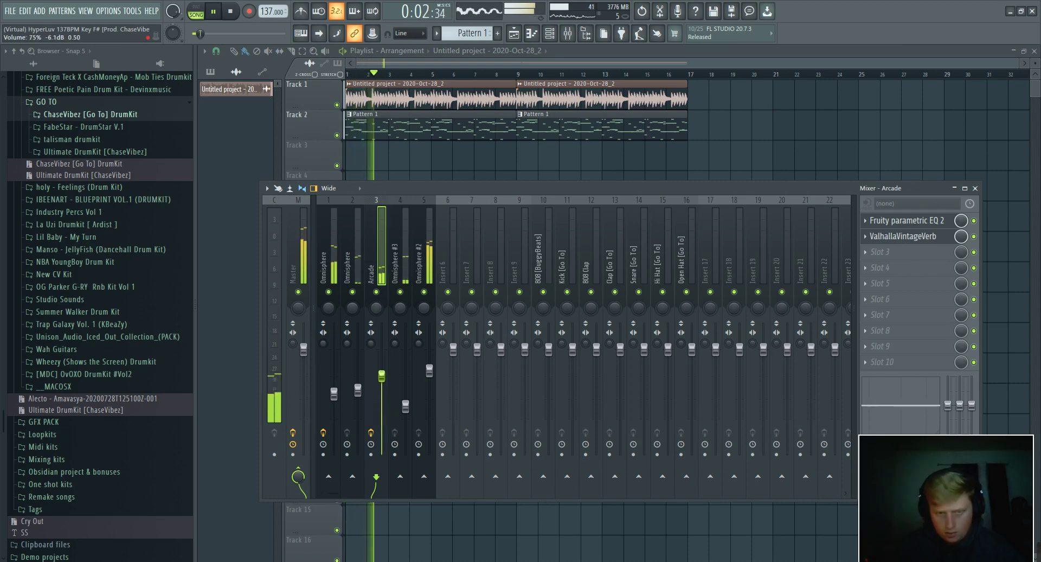
{"action": "left_click", "coordinate": [748, 121]}
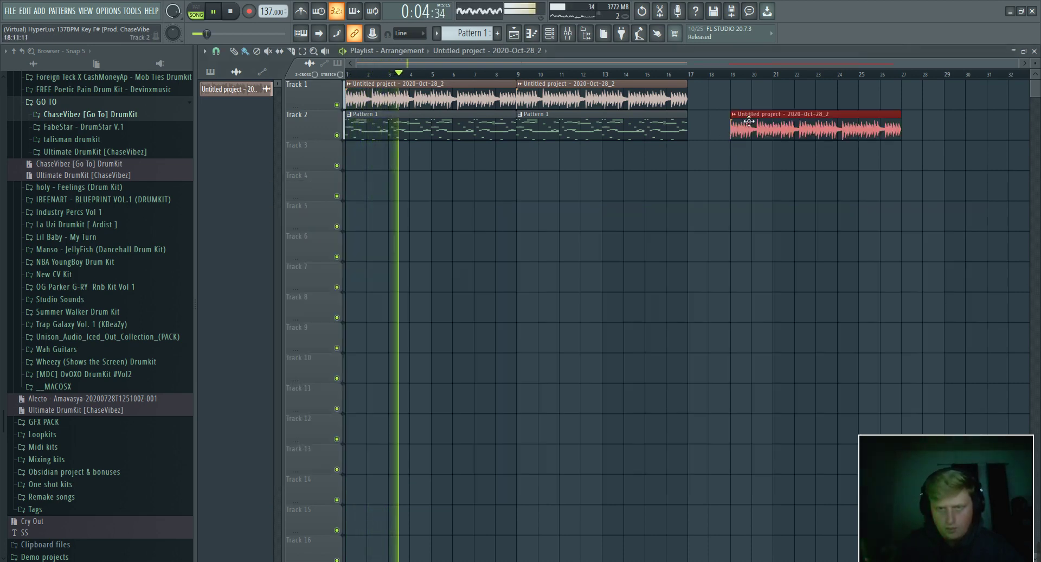
{"action": "right_click", "coordinate": [749, 122]}
{"action": "key", "text": "space"}
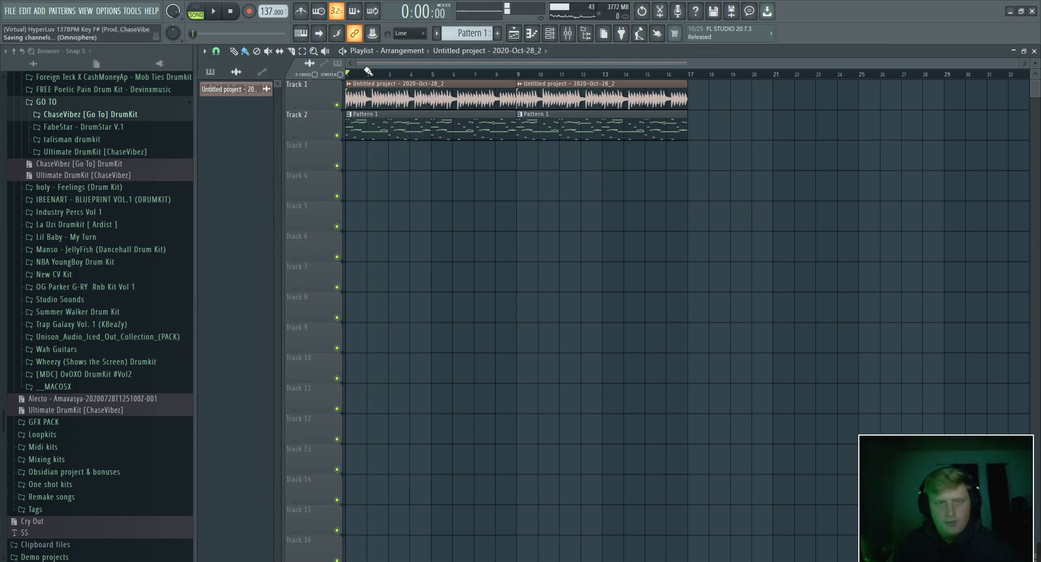